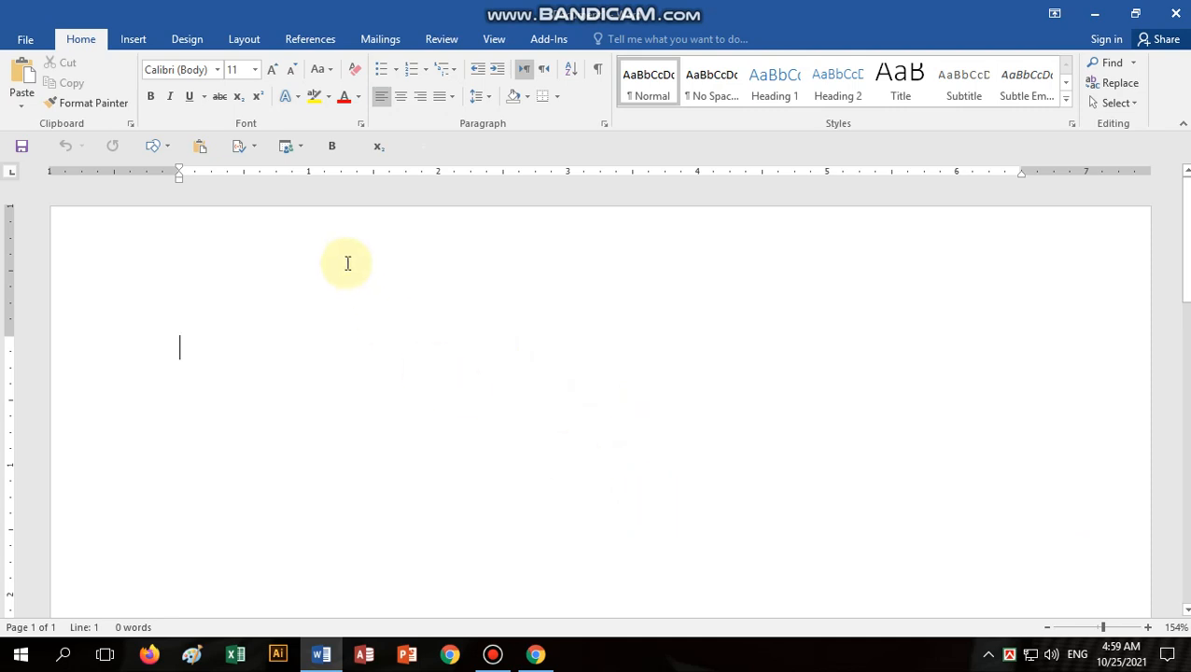
# Step: Open the SmartArt graphic chooser and examine the layouts in the All, Process, Hierarchy, Matrix, Picture and Pyramid categories
pyautogui.click(139, 40)
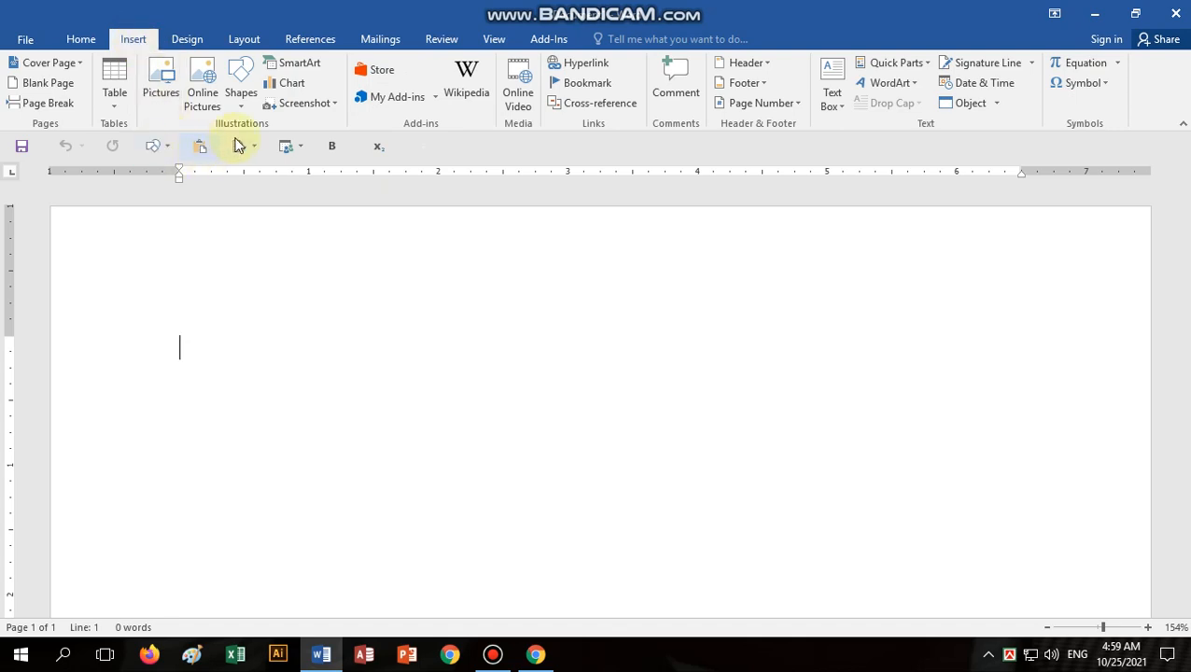
pyautogui.click(308, 73)
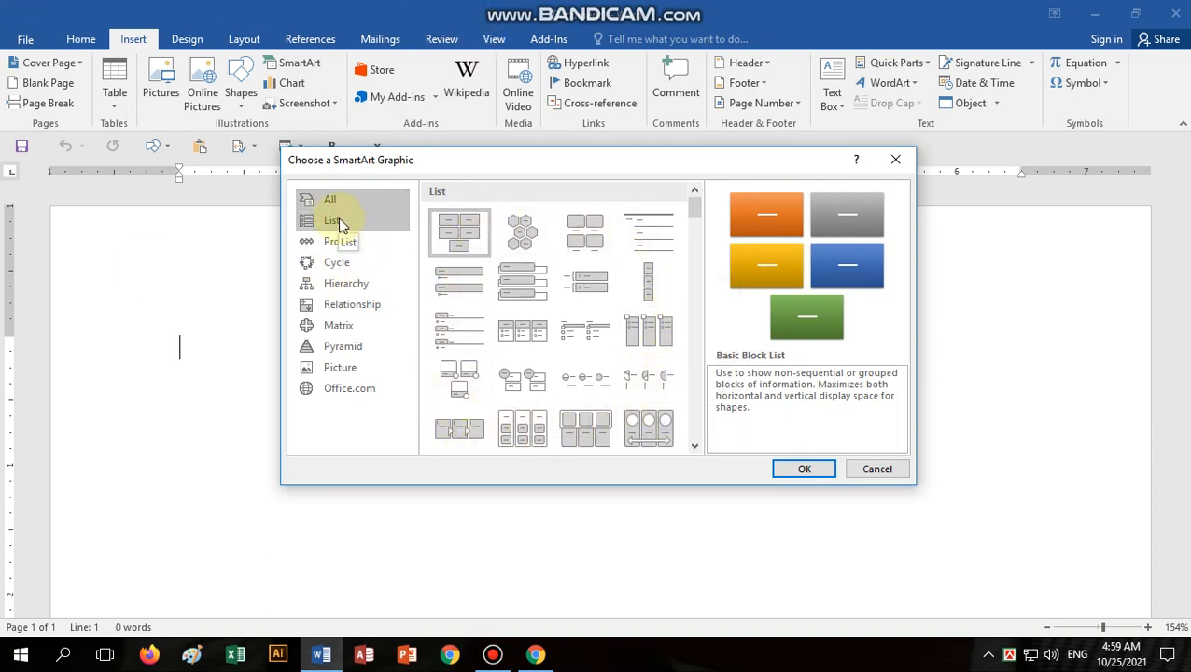
pyautogui.scroll(-10, 523, 252)
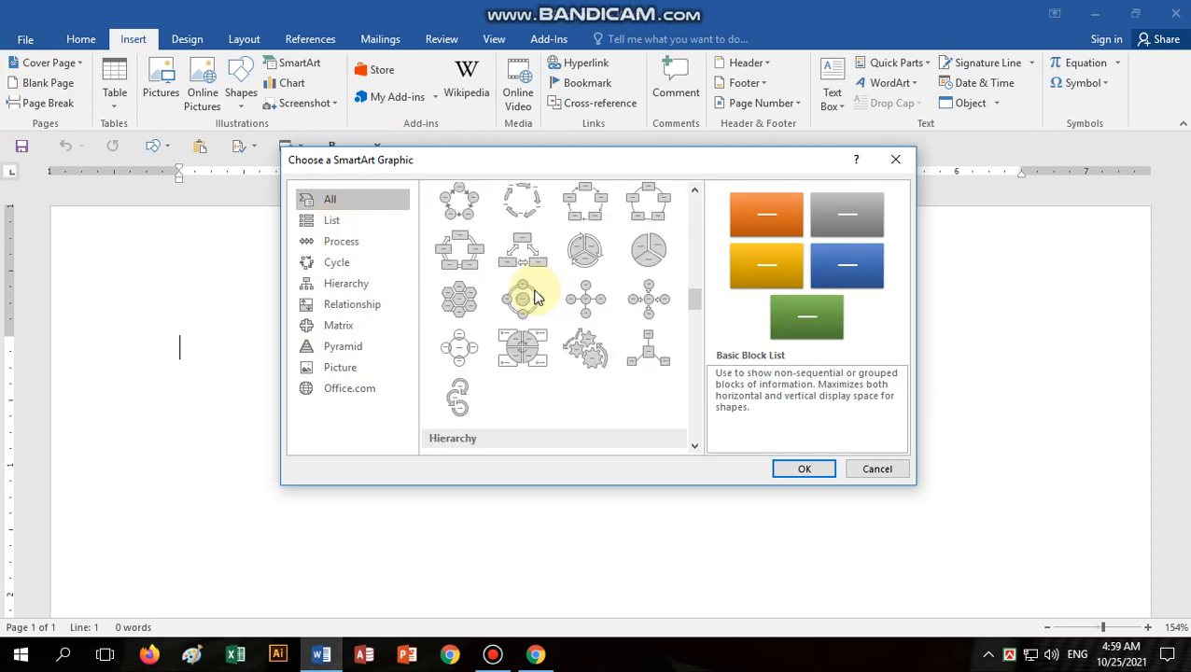
pyautogui.scroll(-10, 534, 297)
pyautogui.scroll(7, 534, 297)
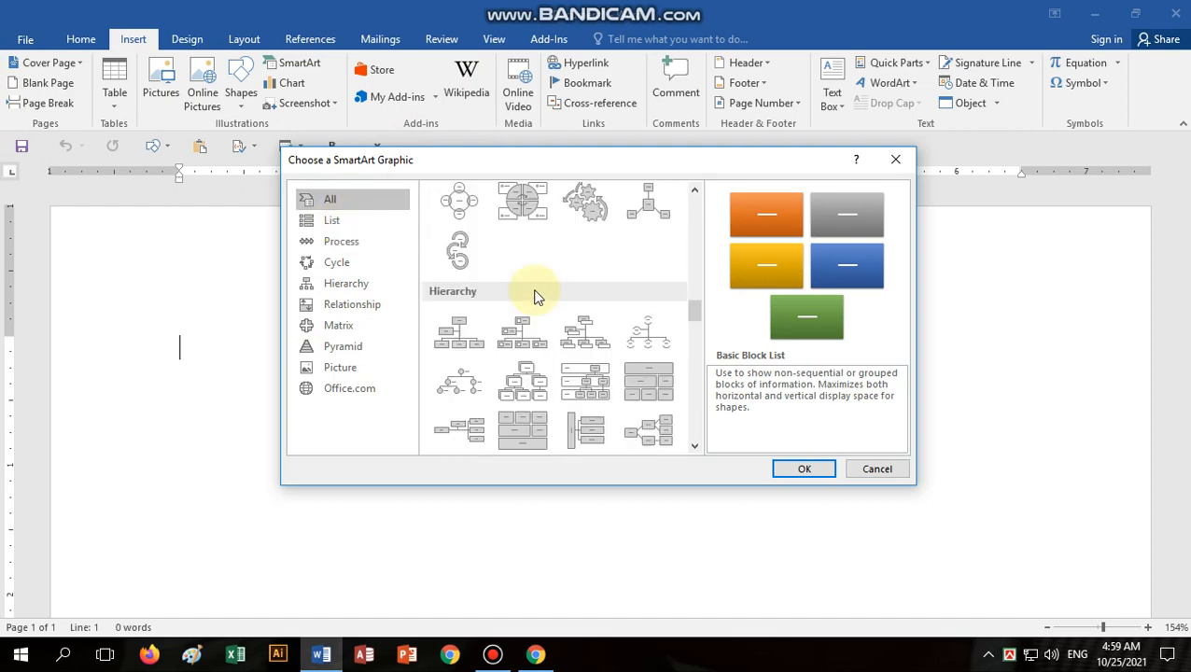
pyautogui.click(340, 245)
pyautogui.click(345, 288)
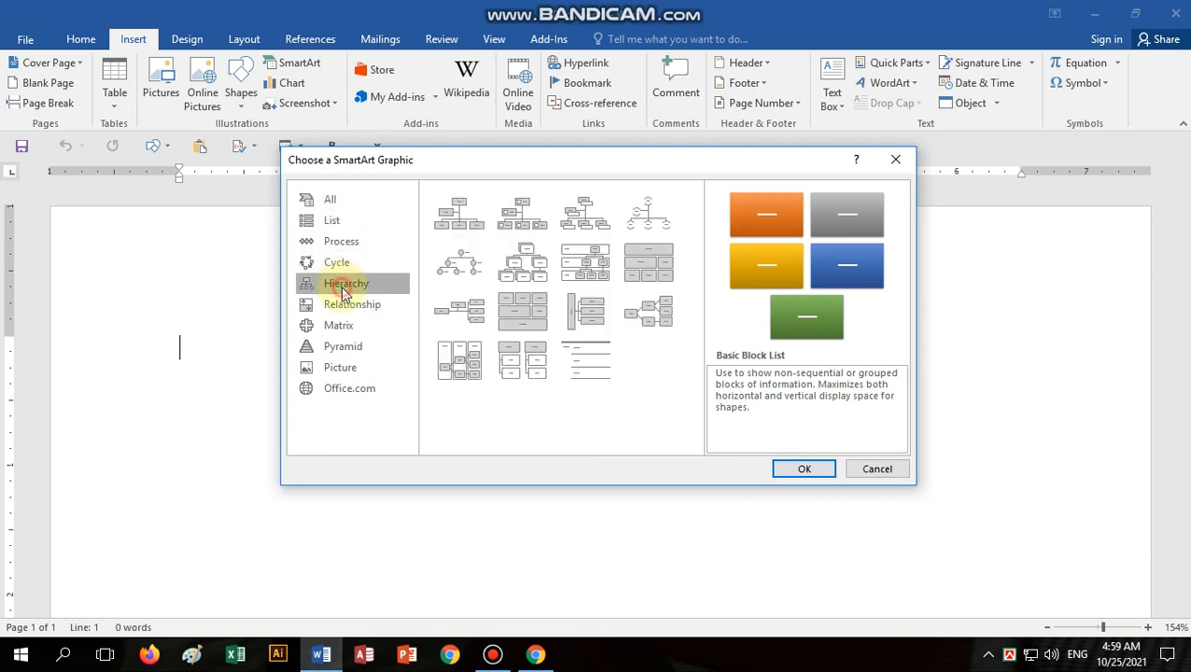
pyautogui.click(342, 327)
pyautogui.click(347, 366)
pyautogui.click(348, 351)
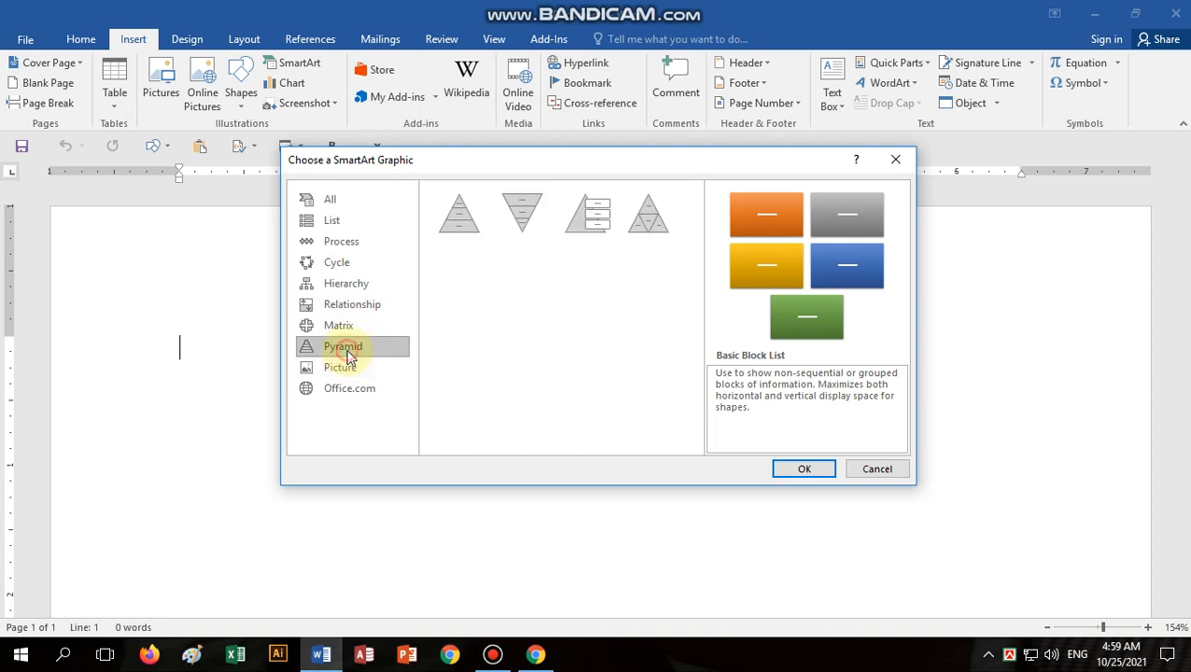
# Step: Insert a Continuous Picture List SmartArt graphic from the full set of layouts
pyautogui.click(338, 202)
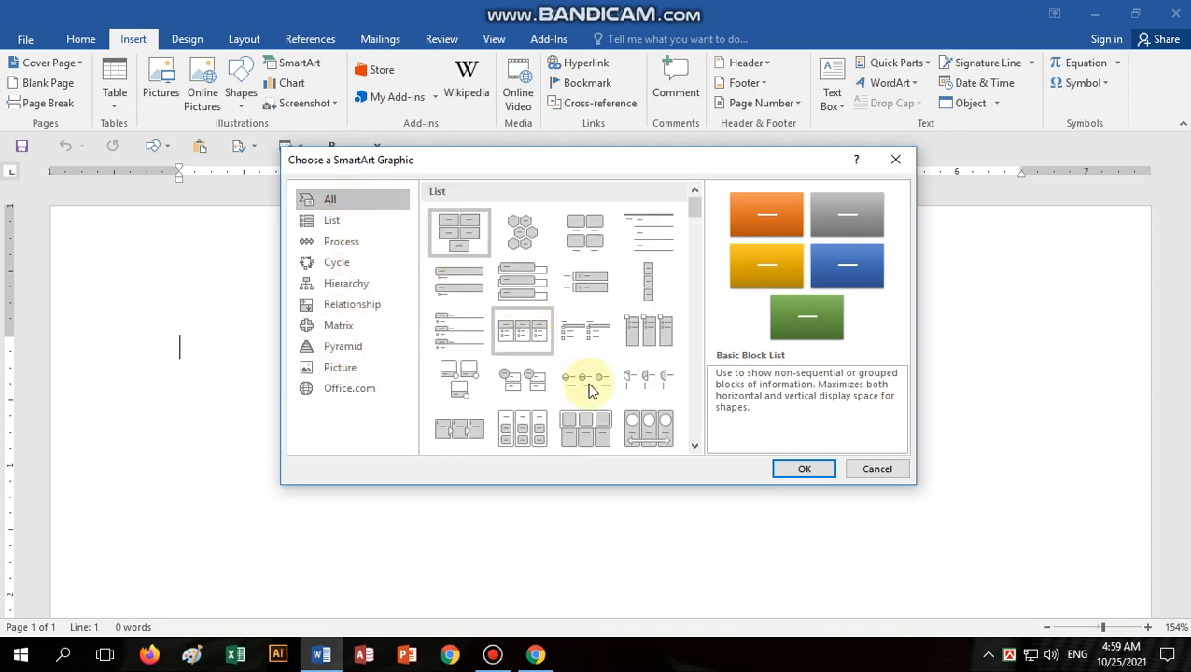
pyautogui.click(641, 431)
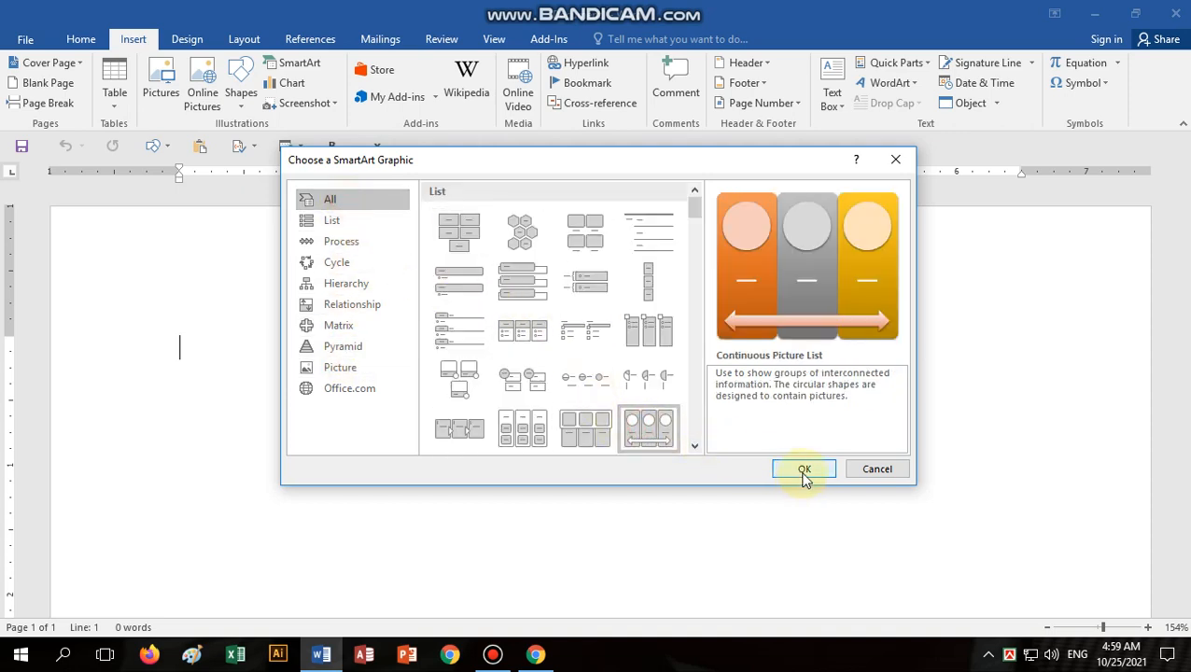
pyautogui.click(805, 473)
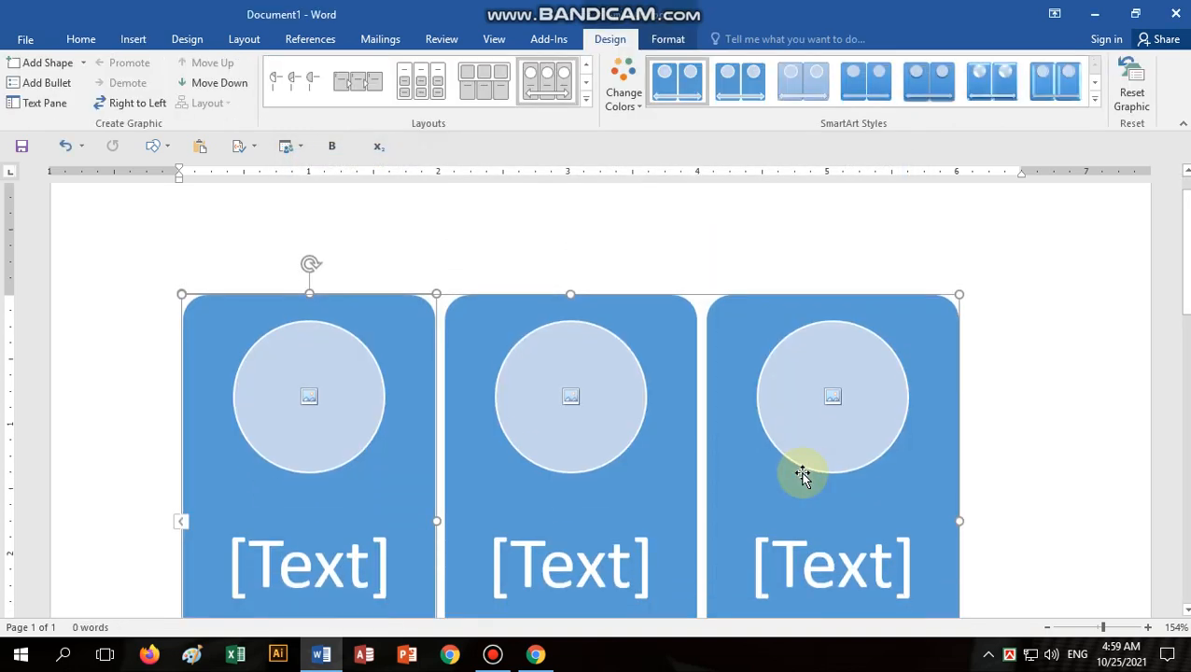
# Step: Fill the first panel's picture circle with the Desktop portrait whose file name ends in photos-42.jpg
pyautogui.click(312, 399)
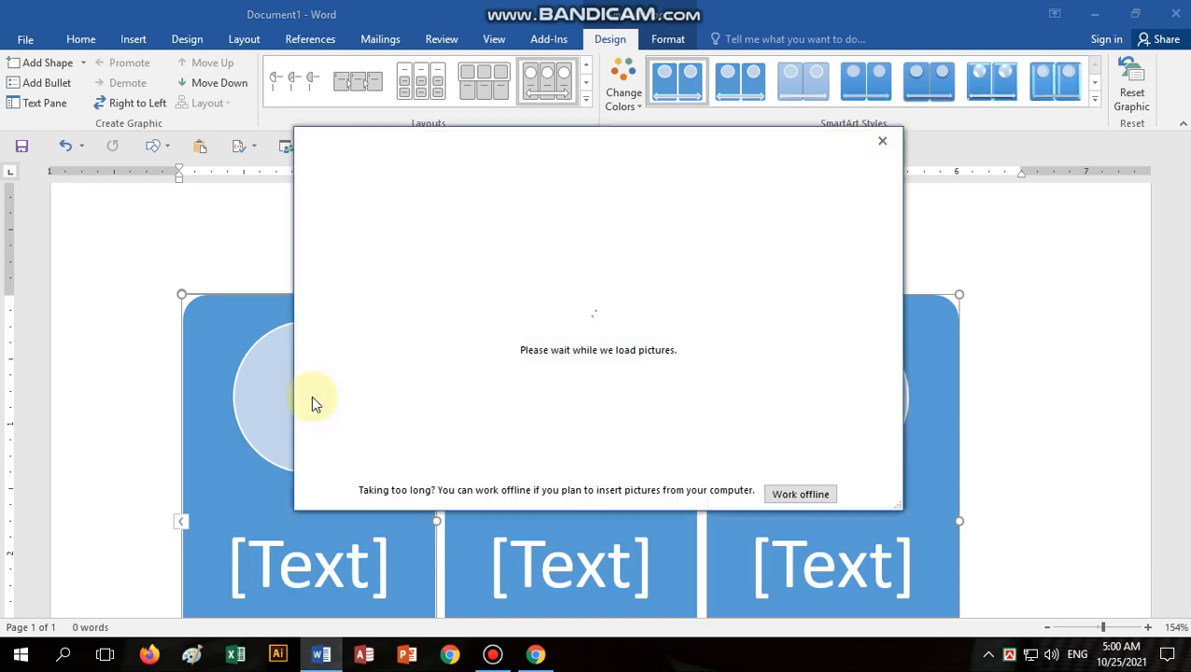
pyautogui.click(692, 236)
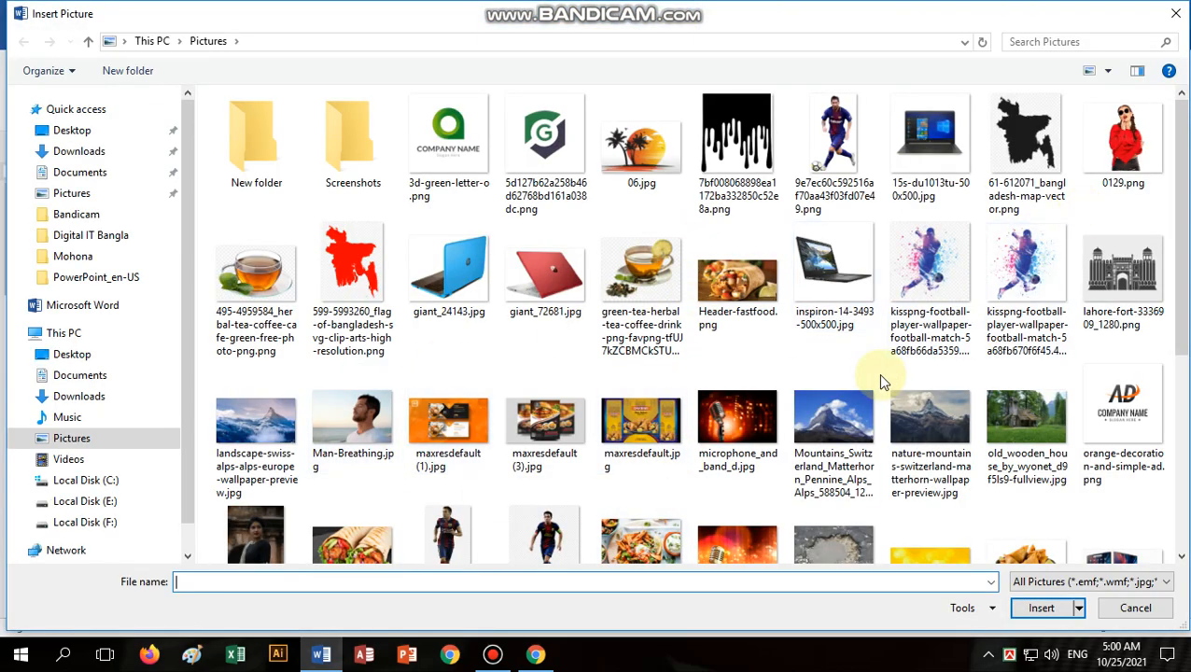
pyautogui.scroll(-3, 878, 374)
pyautogui.click(124, 41)
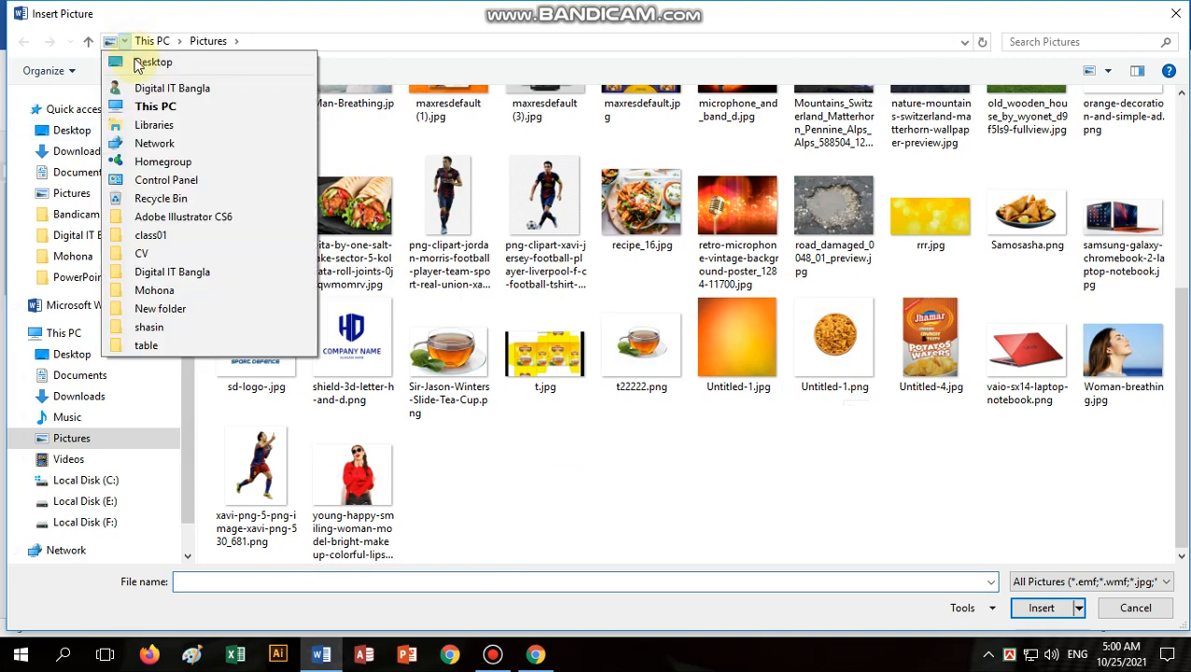
pyautogui.click(154, 61)
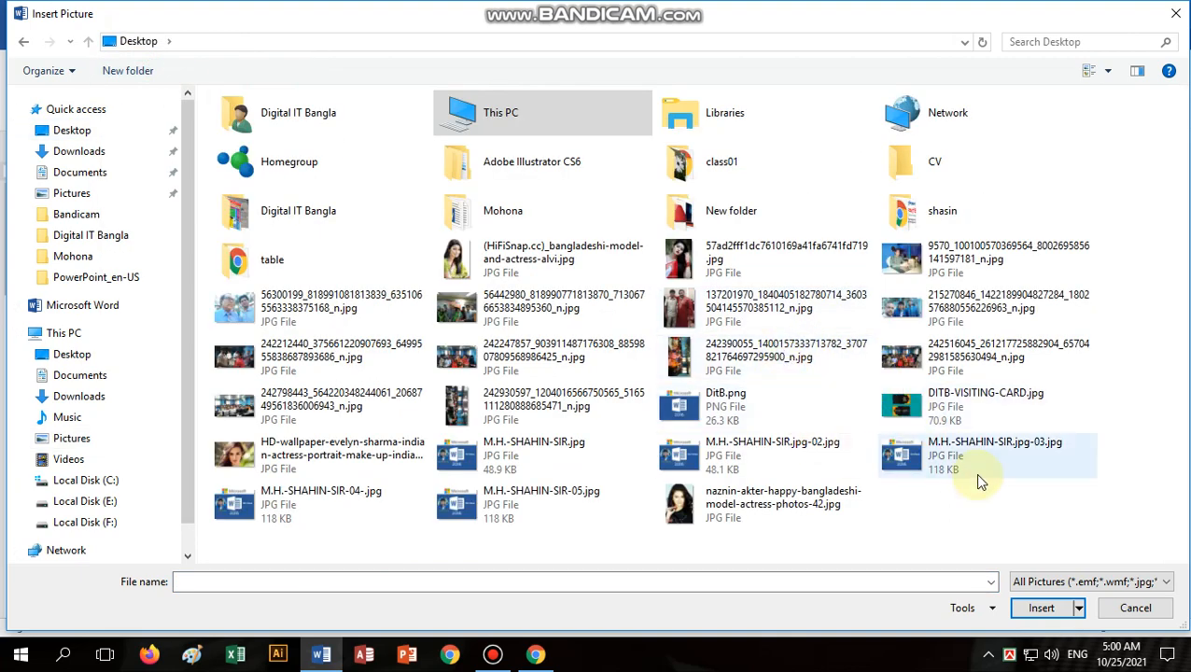
pyautogui.click(679, 509)
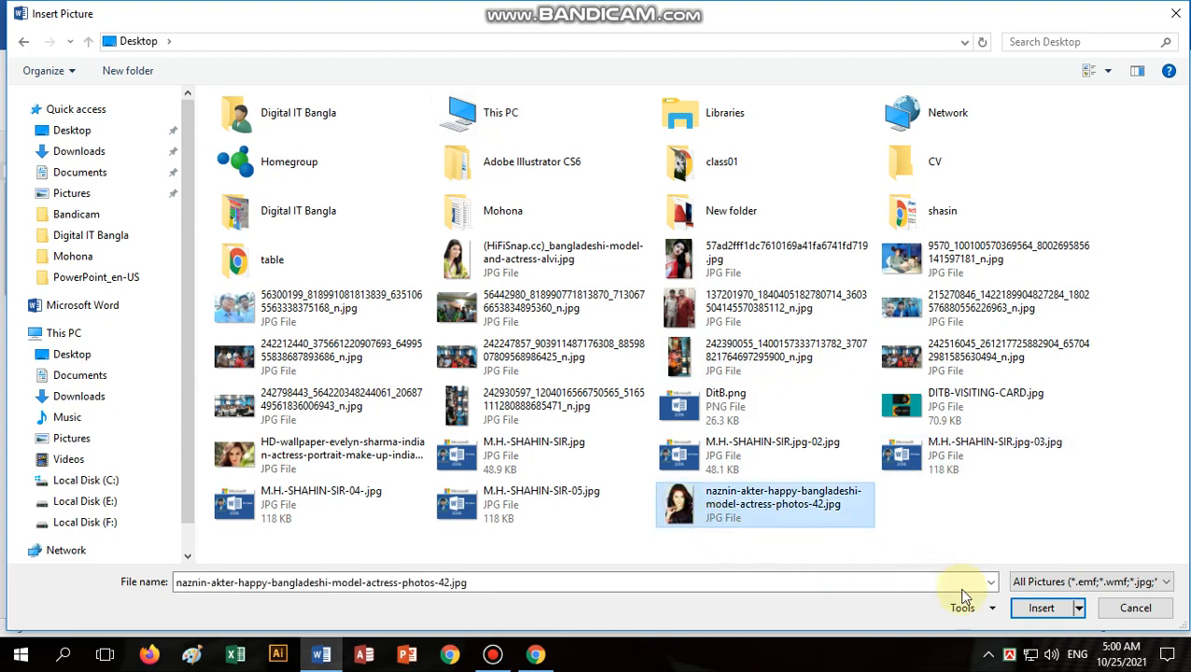
pyautogui.click(1037, 608)
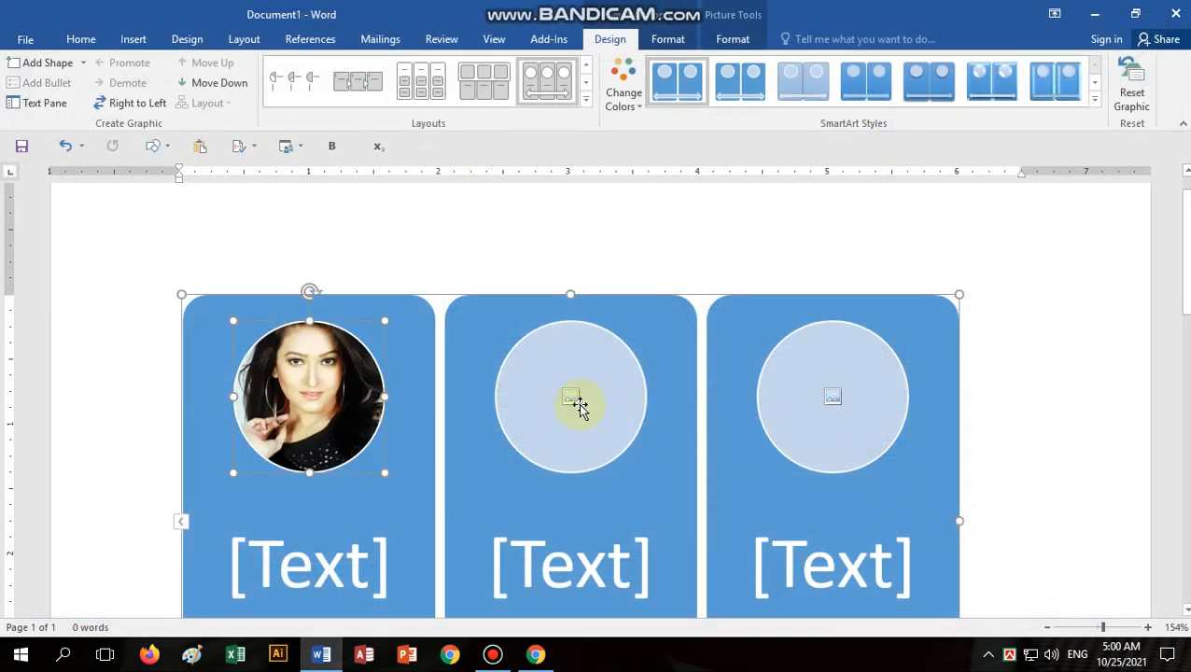
# Step: Fill the middle panel's picture circle with 57ad2fff1dc7610169a41fa6741fd719.jpg from the Desktop
pyautogui.click(574, 401)
pyautogui.click(659, 234)
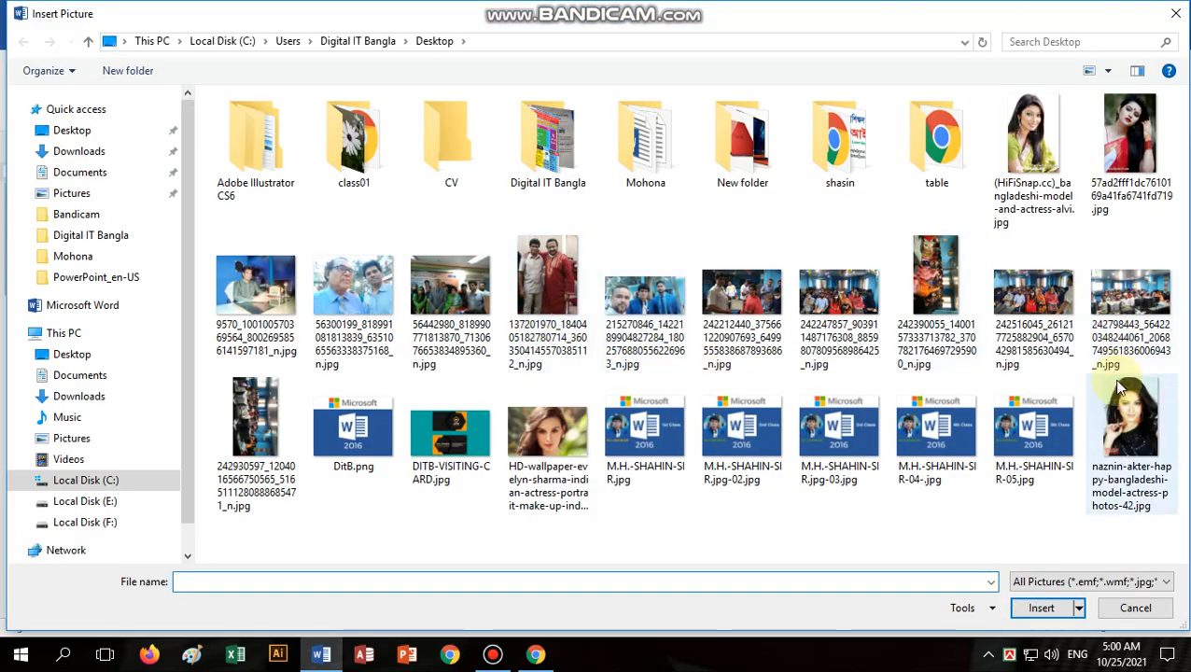
pyautogui.click(1132, 144)
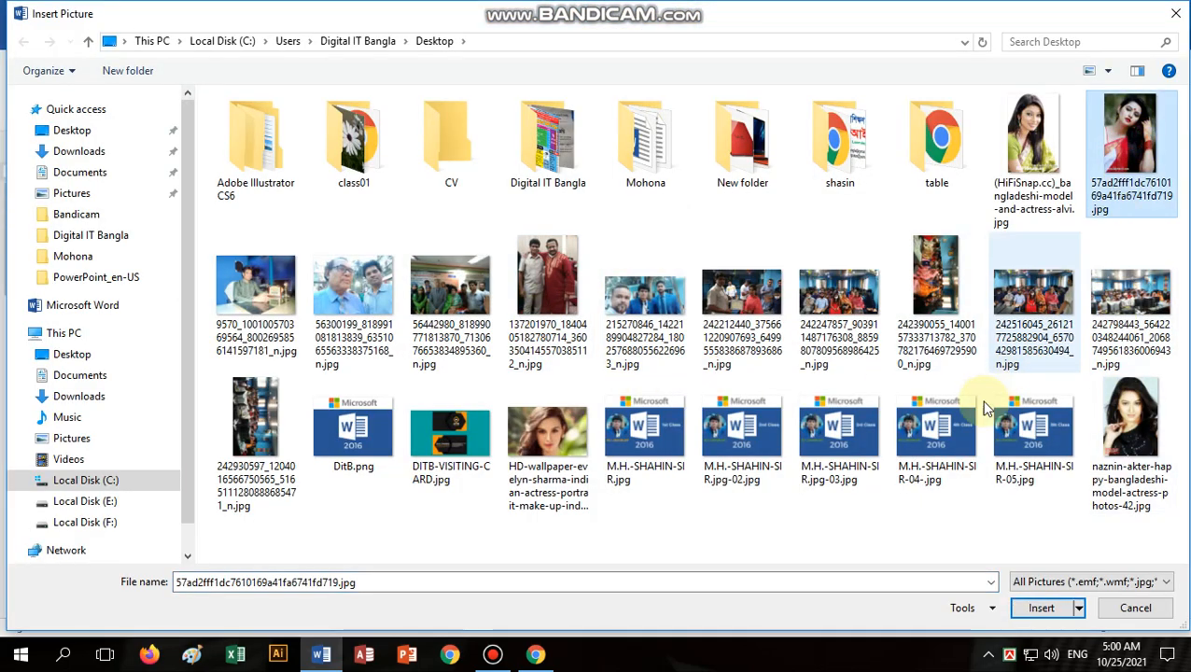
pyautogui.click(1041, 608)
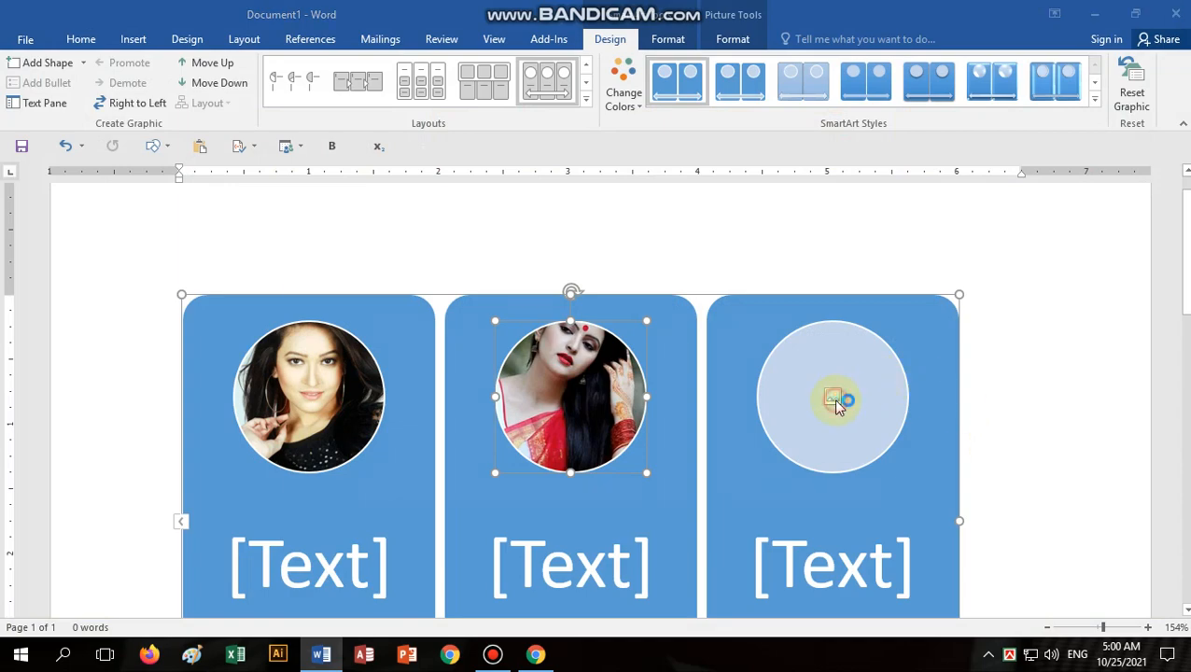
# Step: Fill the third panel's picture circle with the Desktop portrait whose file name starts with (HiFiSnap.cc)
pyautogui.click(833, 398)
pyautogui.click(669, 232)
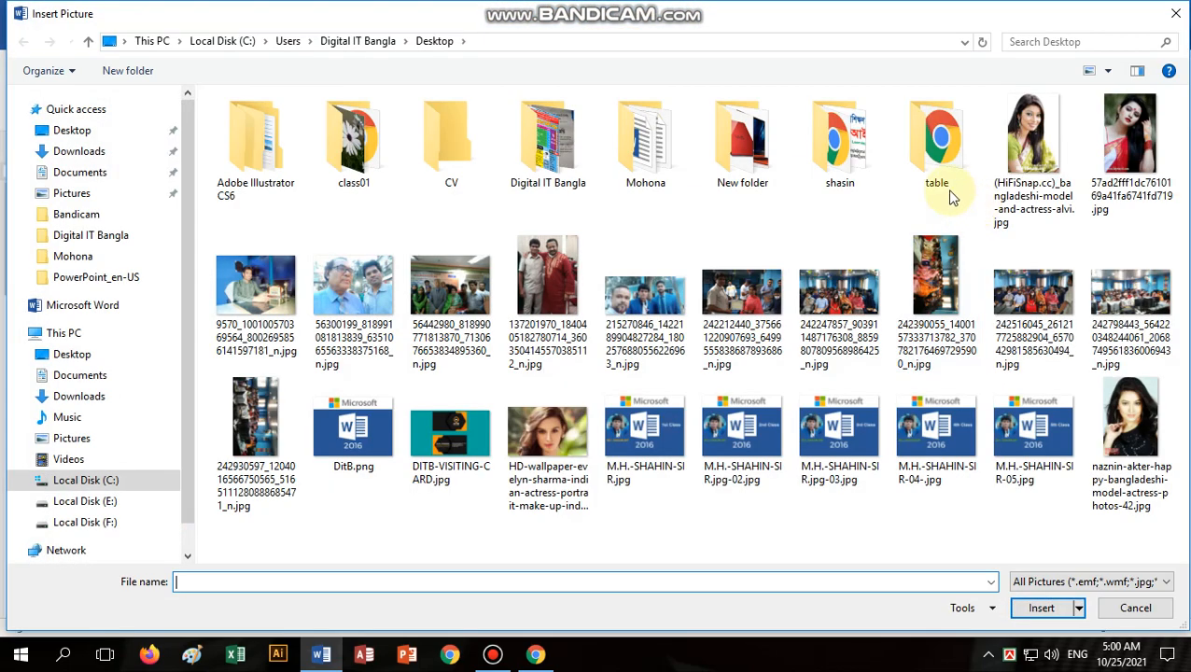
pyautogui.click(1033, 149)
pyautogui.click(1041, 608)
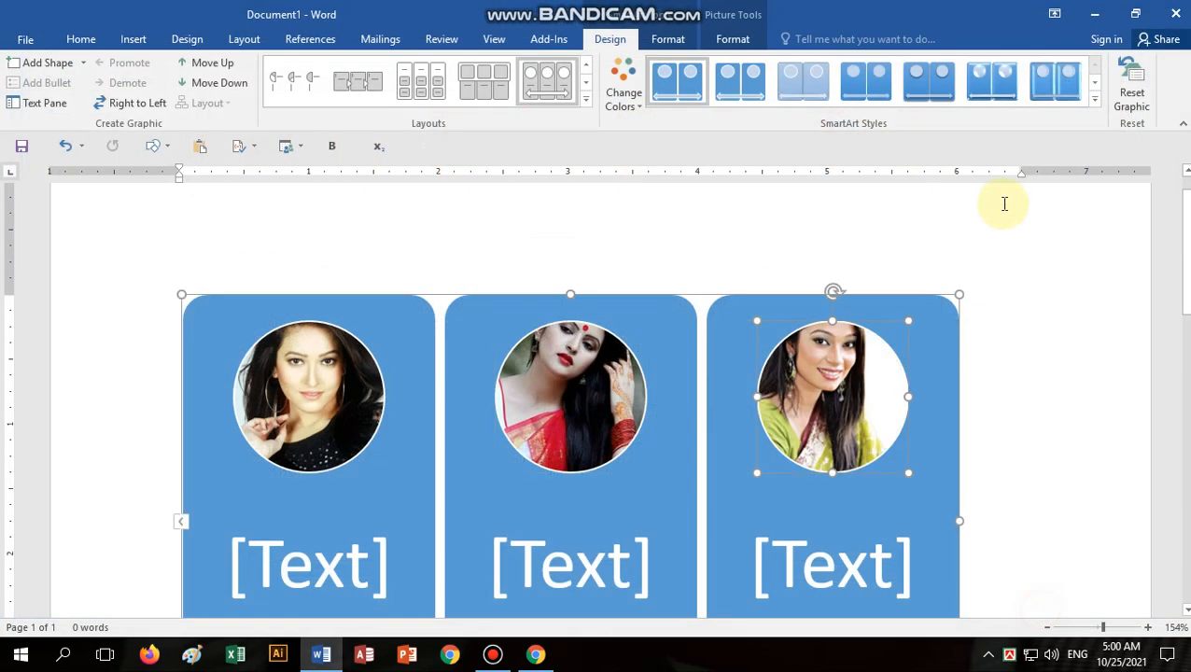
# Step: Replace the text placeholders in all three panels with a first name for each pictured woman
pyautogui.scroll(-1, 733, 417)
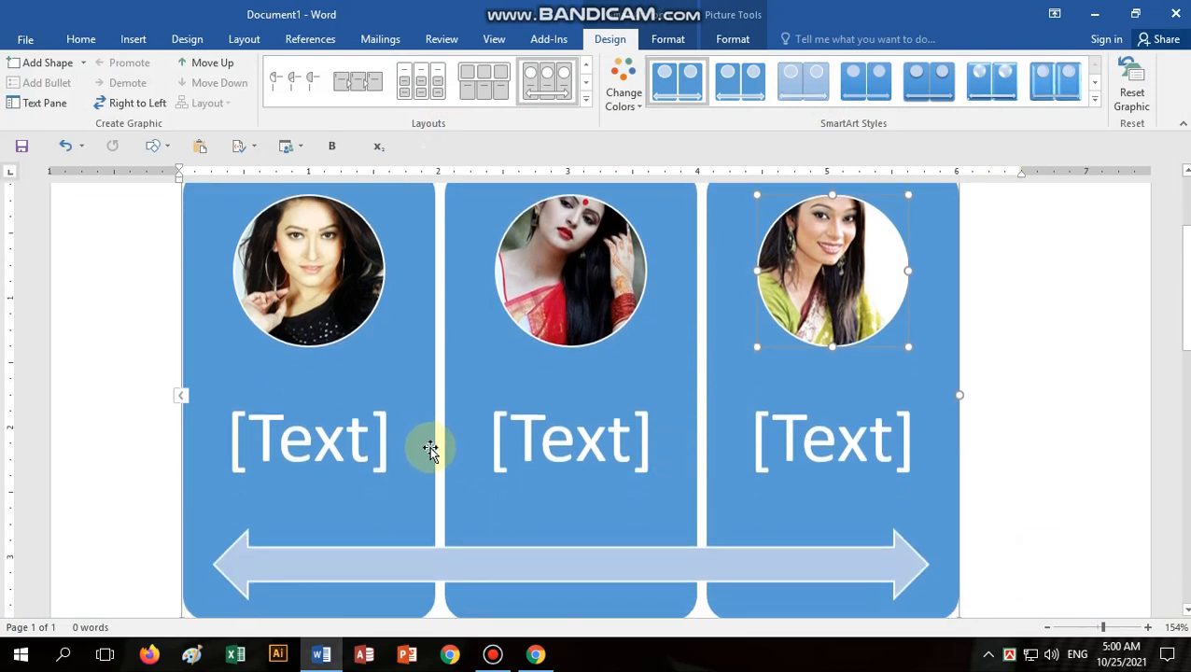
pyautogui.scroll(2, 856, 390)
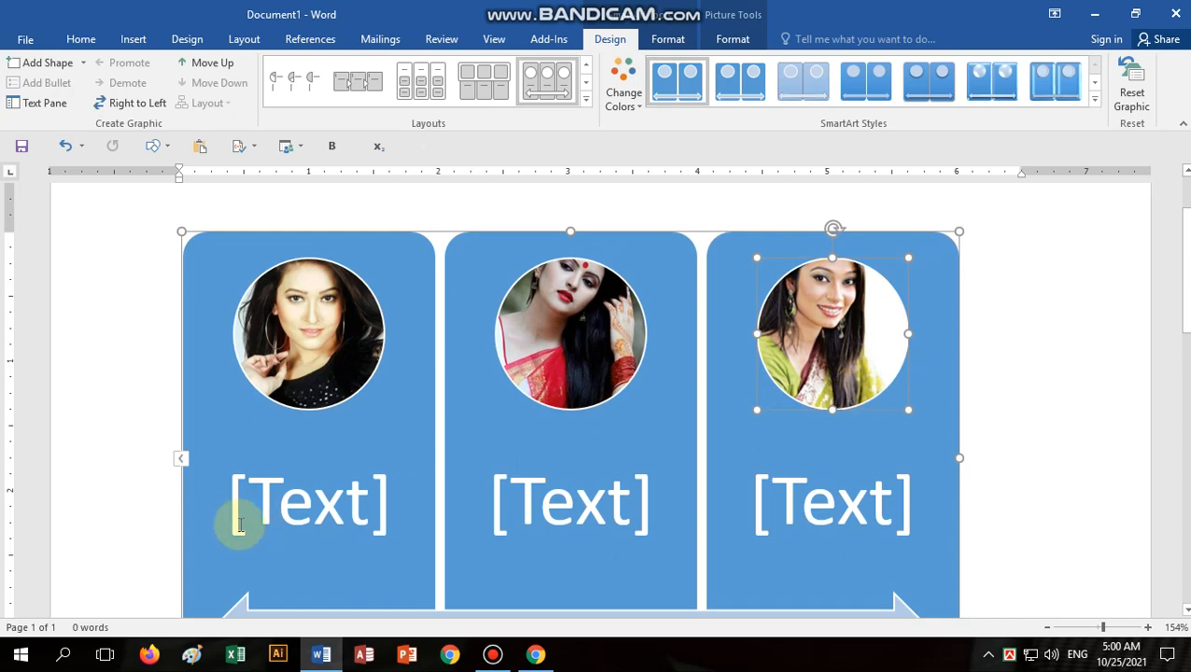
pyautogui.click(327, 505)
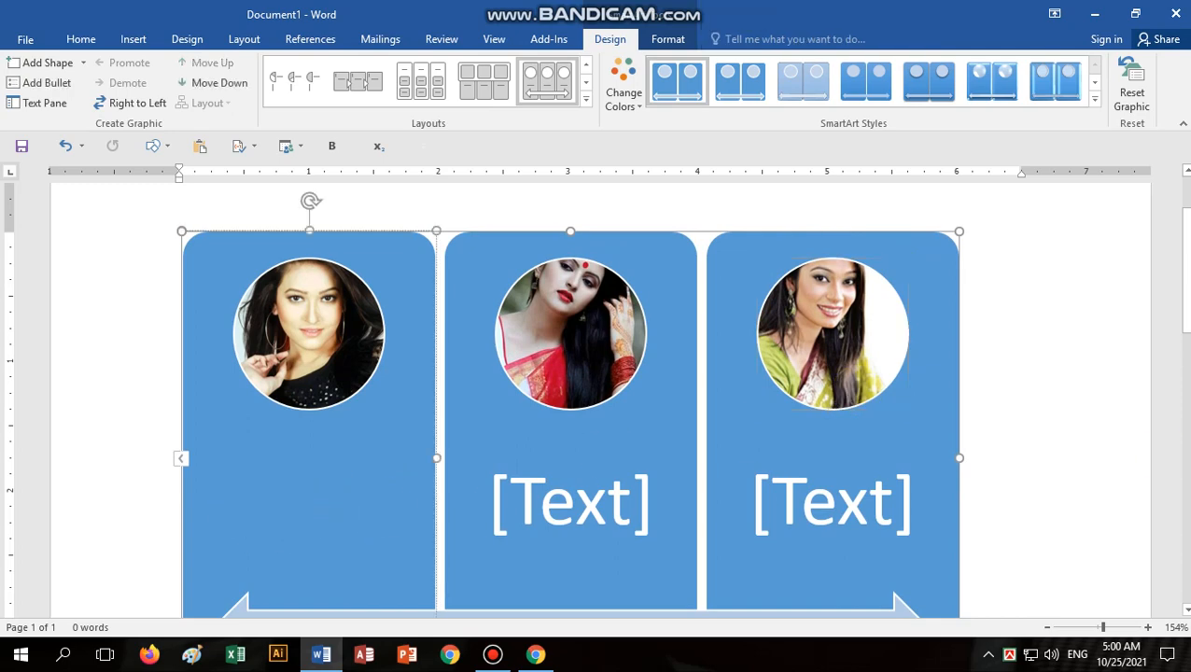
pyautogui.write('Mim')
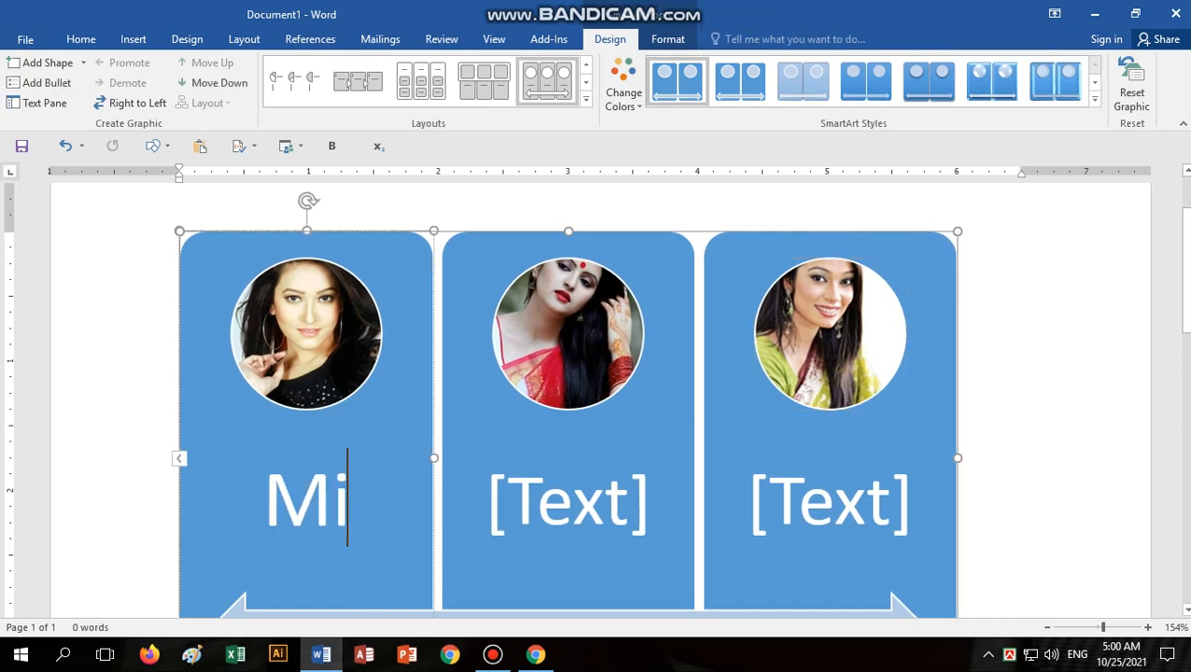
pyautogui.click(551, 516)
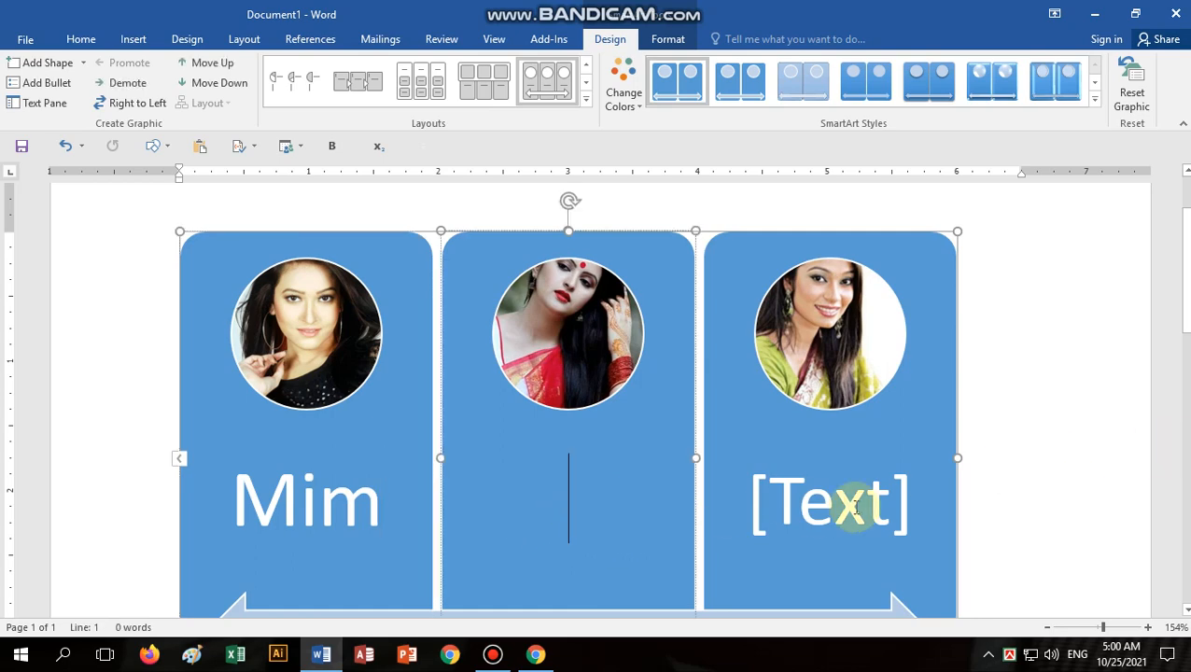
pyautogui.write('E')
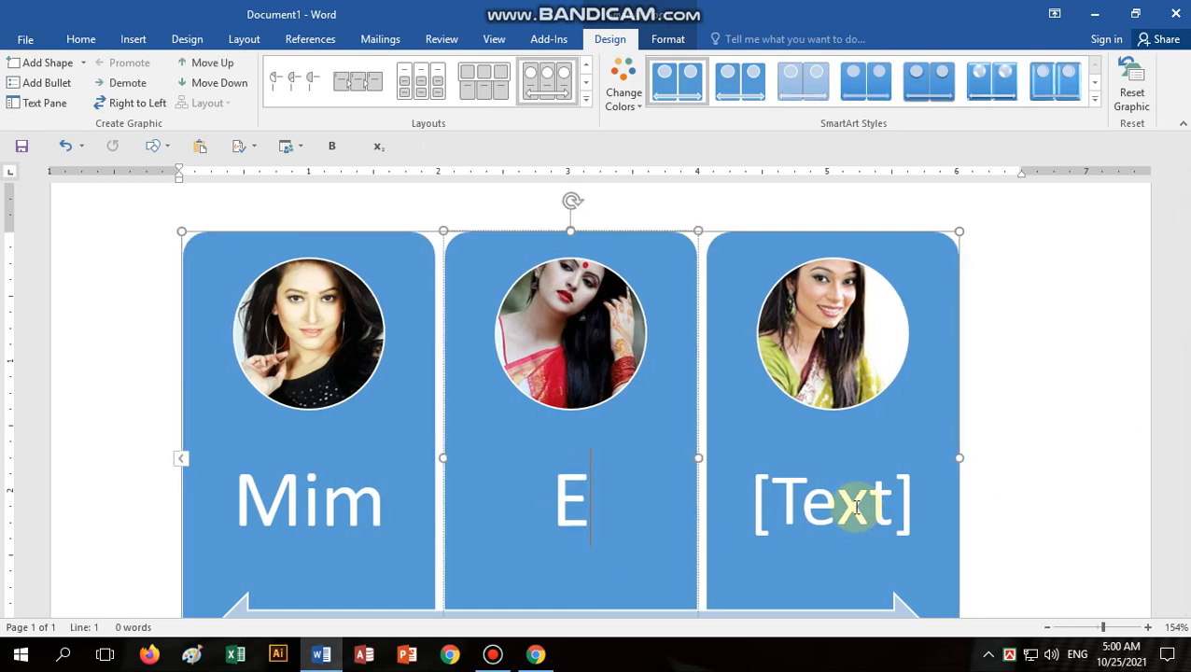
pyautogui.write('va')
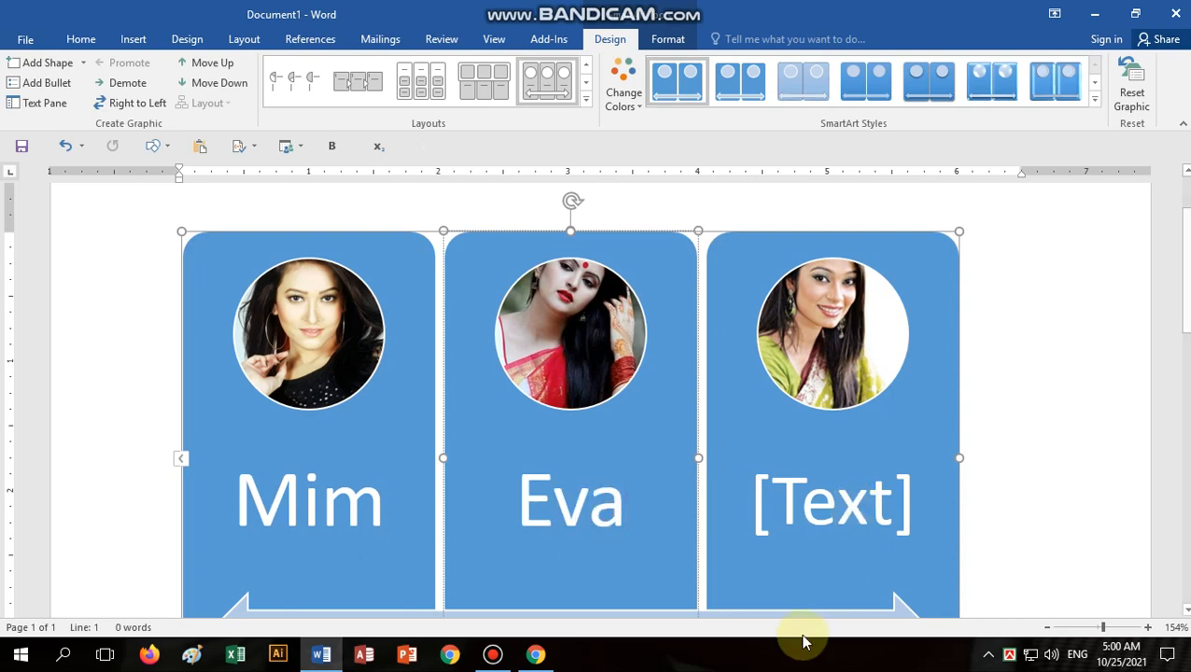
pyautogui.click(830, 505)
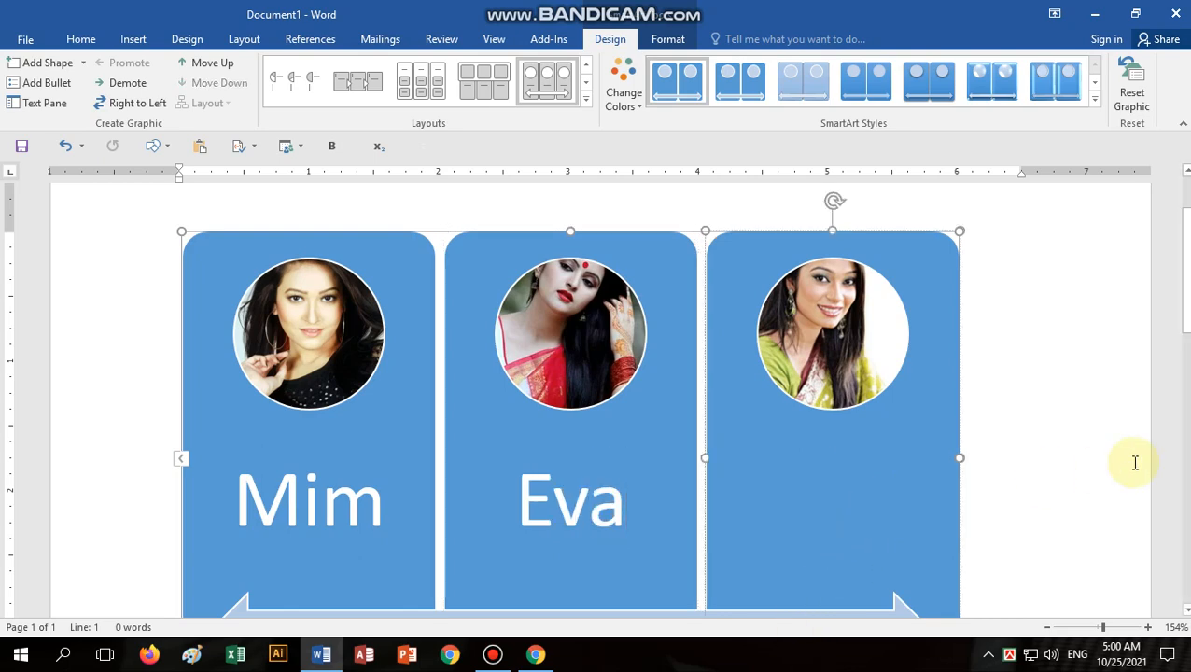
pyautogui.write('Ema')
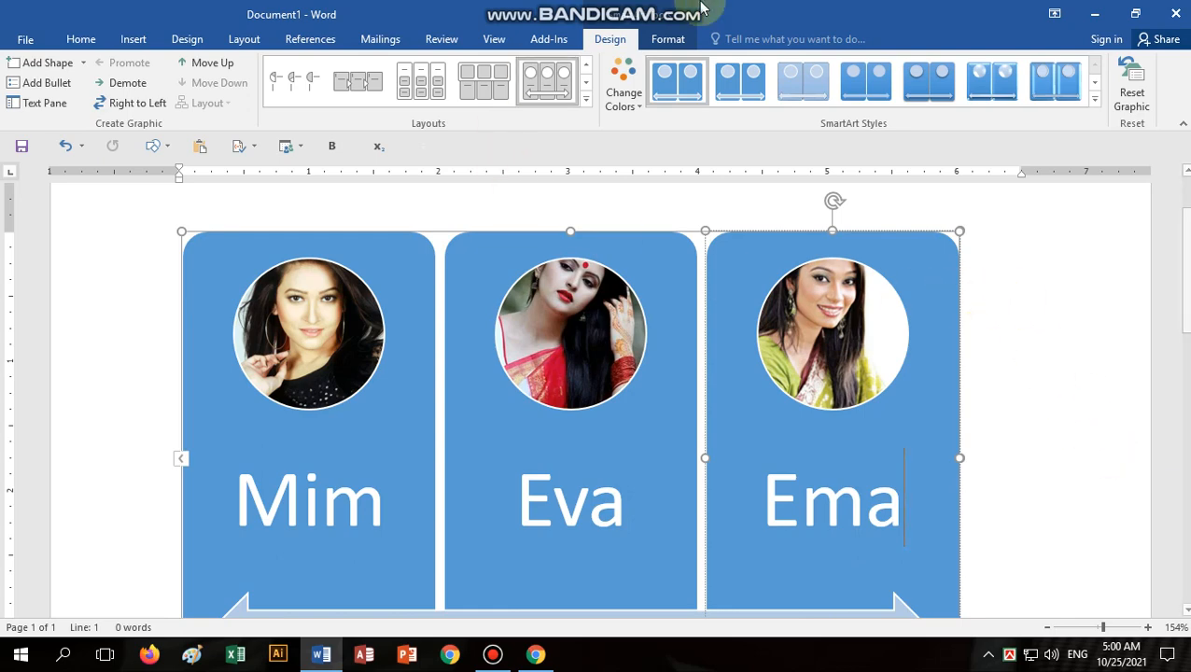
# Step: Apply the 3-D SmartArt style with glossy beveled edges and black outlines to the graphic
pyautogui.click(1096, 98)
pyautogui.click(811, 174)
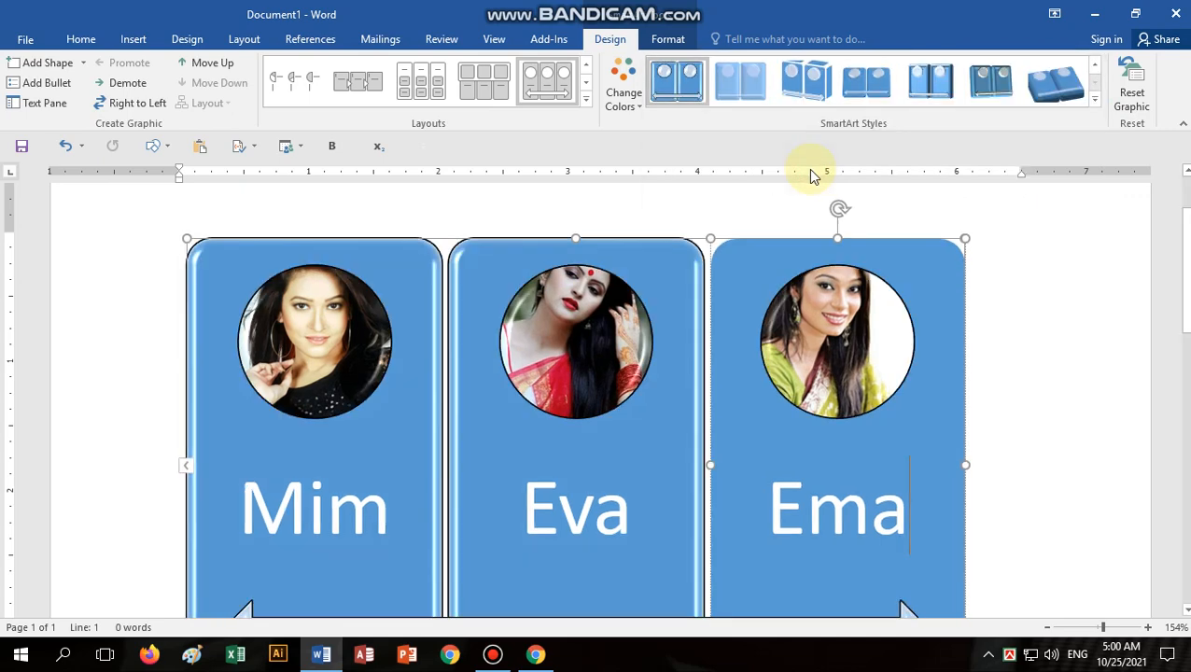
# Step: Fill the middle panel with standard red and the first panel with standard green
pyautogui.click(672, 259)
pyautogui.click(668, 39)
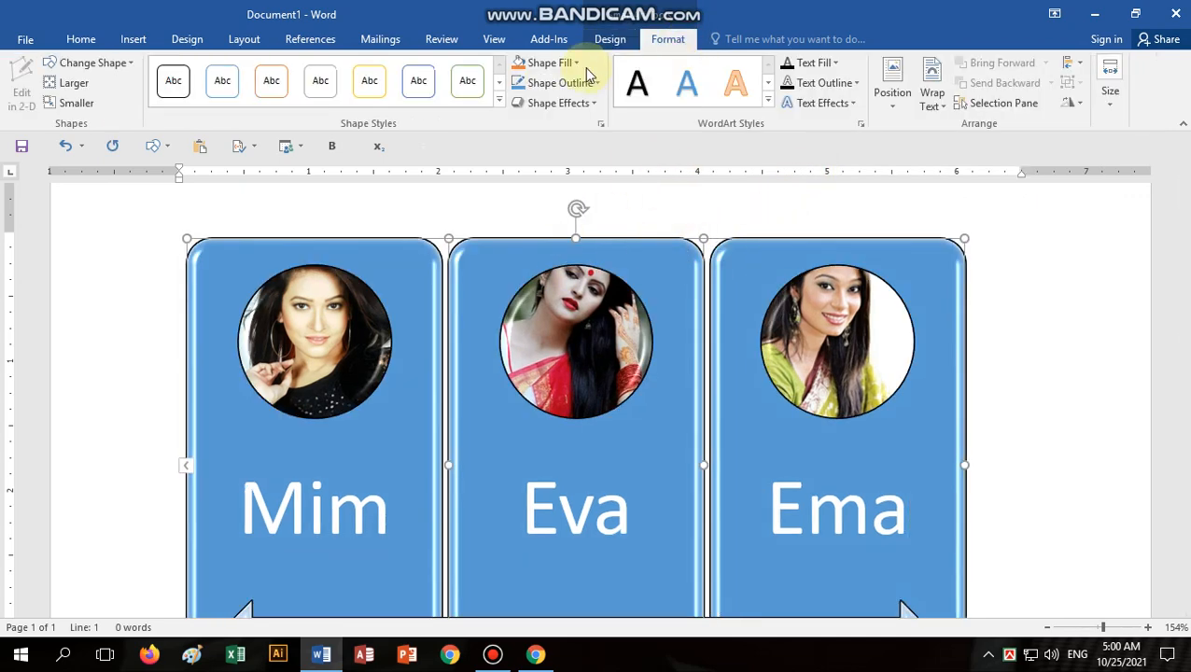
pyautogui.click(555, 65)
pyautogui.click(528, 199)
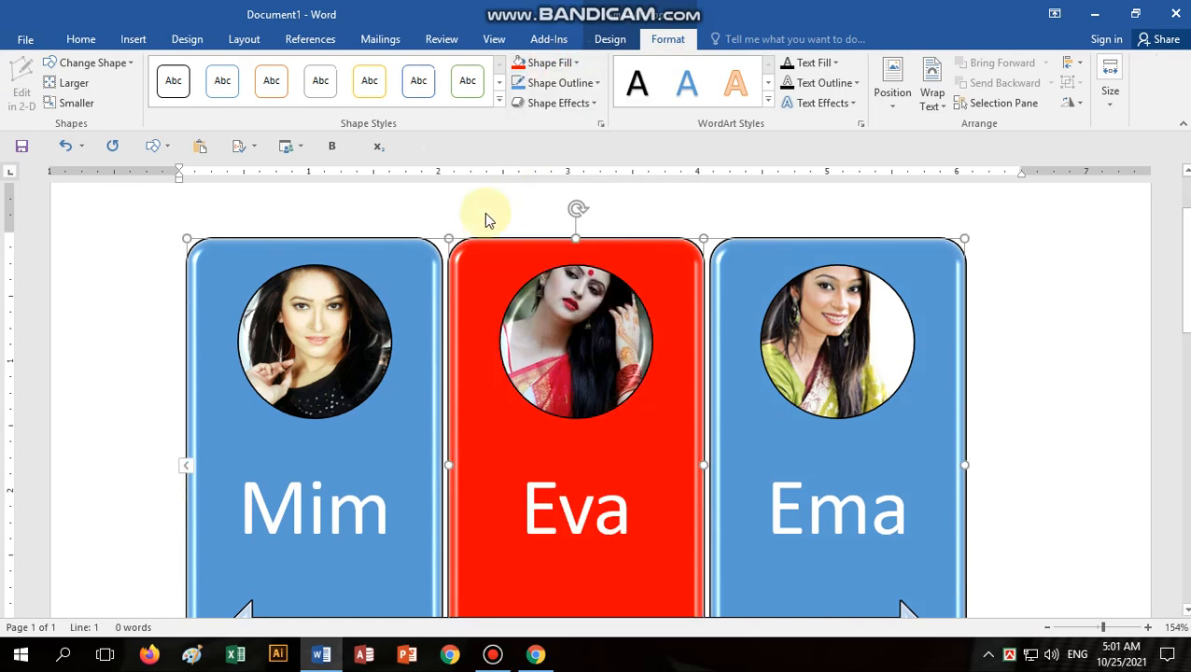
pyautogui.click(549, 62)
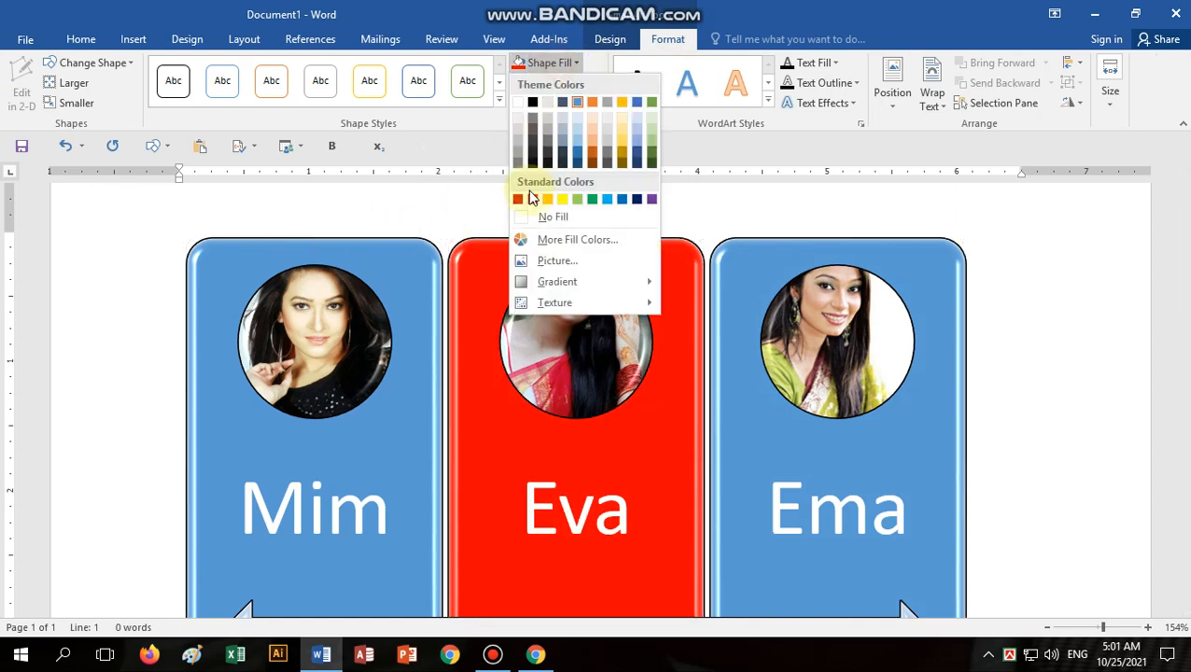
pyautogui.click(591, 199)
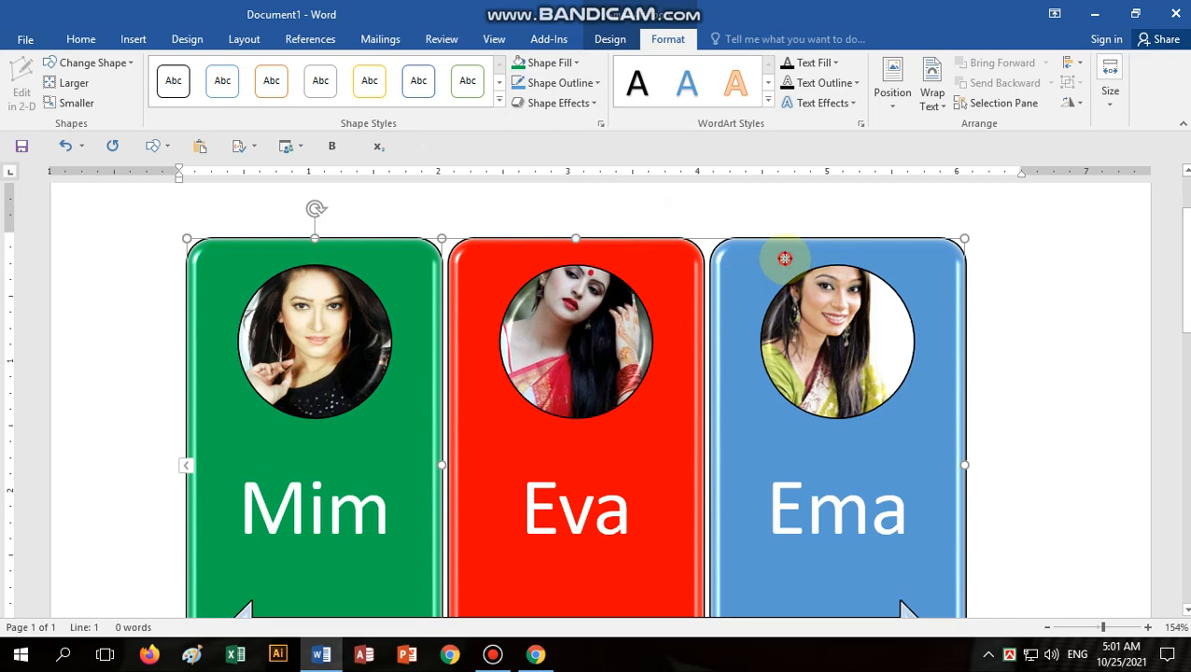
# Step: Fill the third panel of the SmartArt graphic with standard light blue
pyautogui.click(784, 258)
pyautogui.click(558, 69)
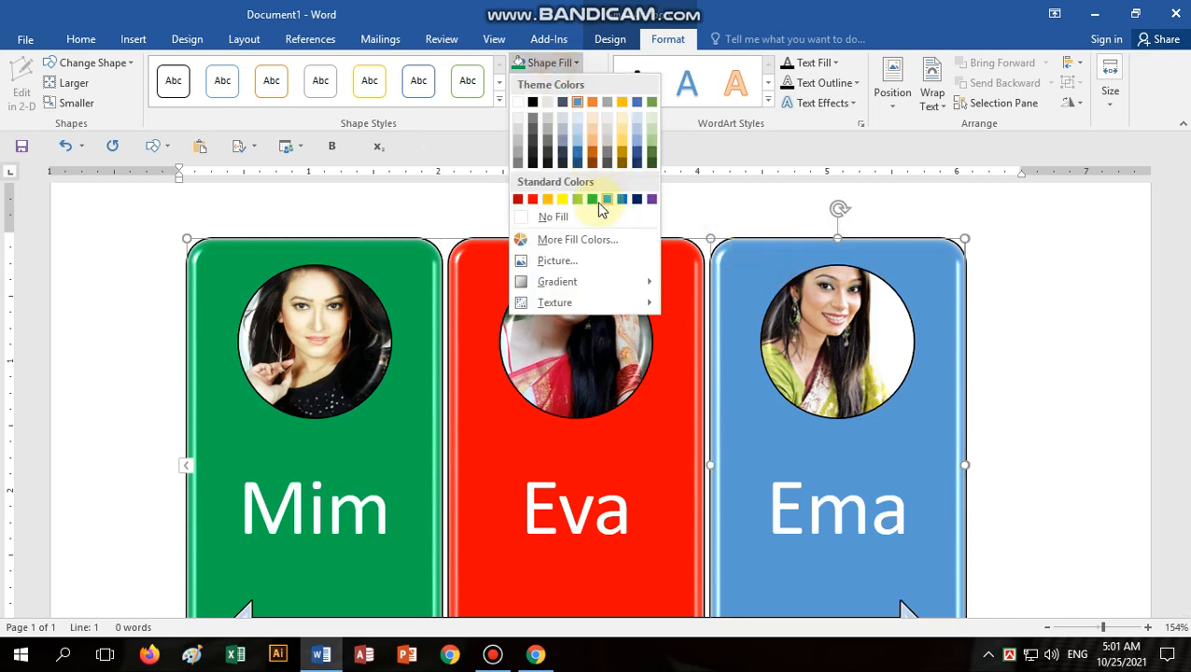
pyautogui.click(612, 200)
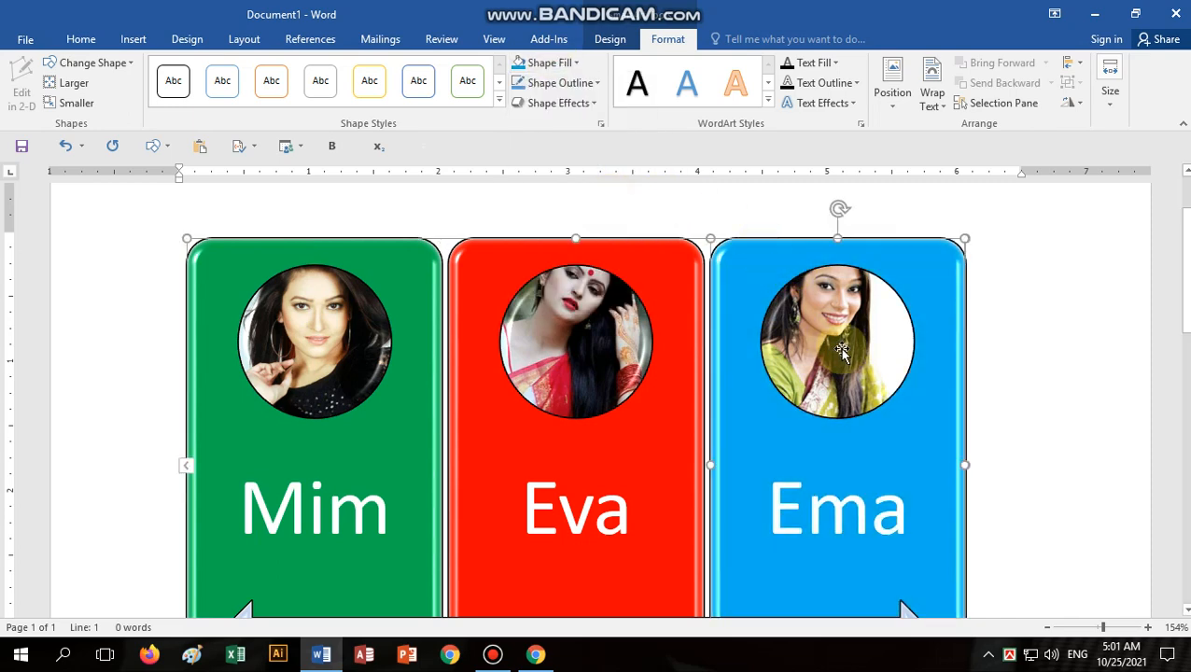
# Step: Write three filler paragraphs below the graphic, made of the repeated letters w, m and p respectively
pyautogui.scroll(-3, 841, 348)
pyautogui.click(973, 437)
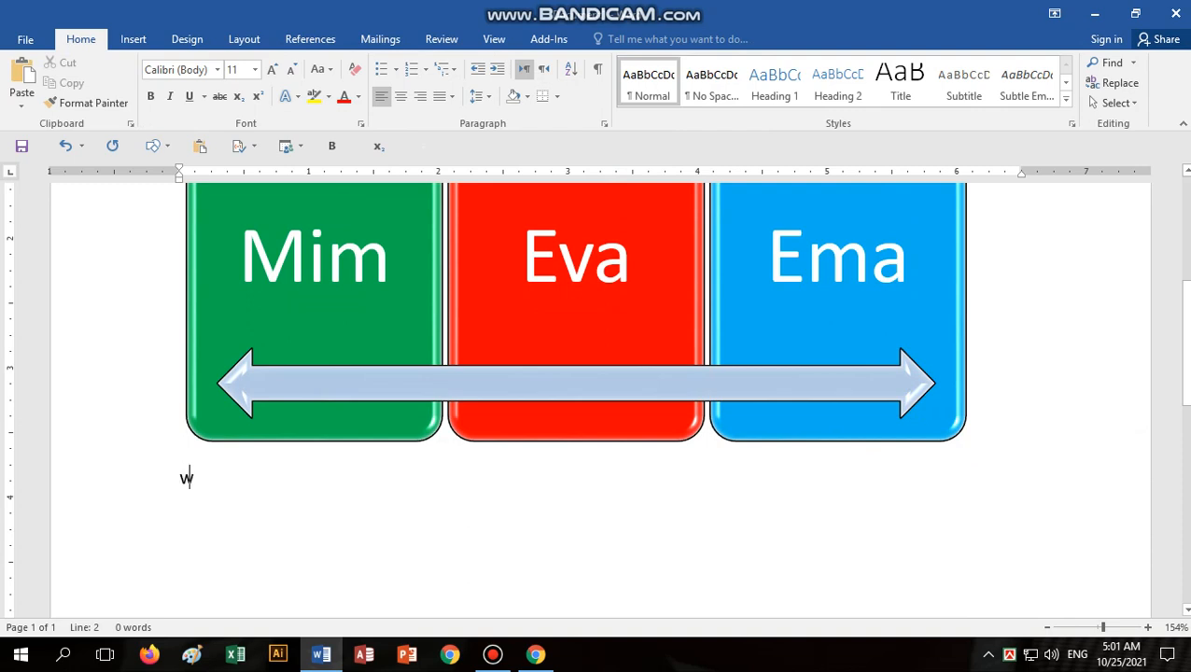
pyautogui.write('wwwwwwwwwwwwwwwwwwwwwwwwwwwwwwwwwwwwwwwwwwwwwwwwwwwwwwwwwwwwwwwwwww')
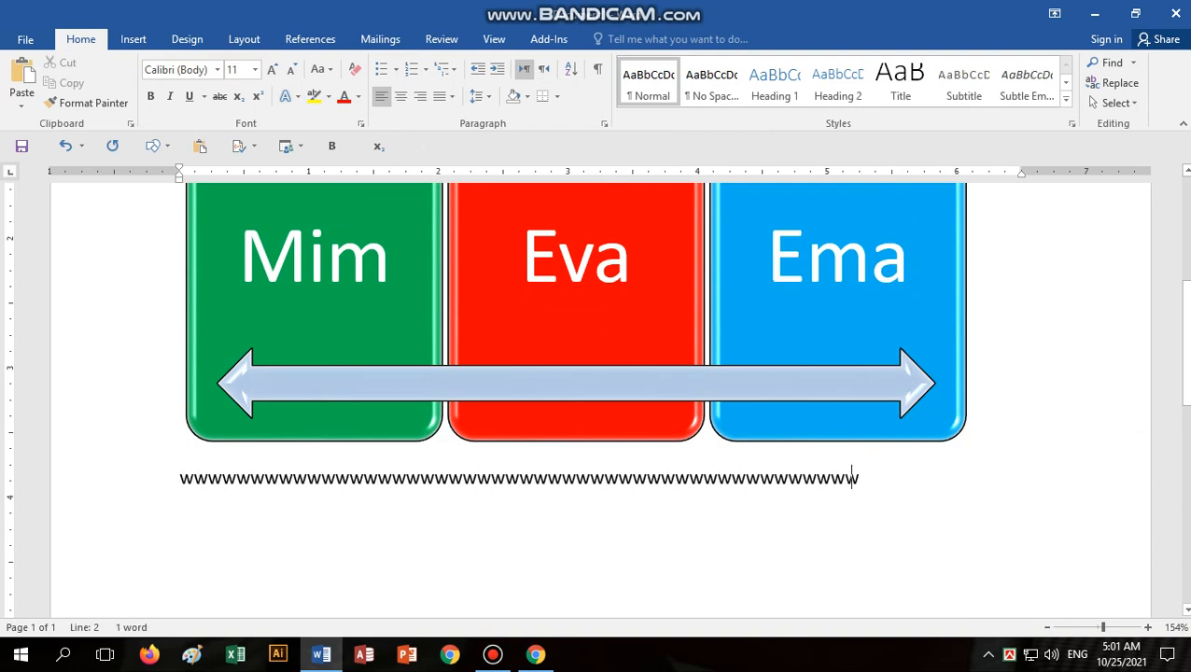
pyautogui.write('wwwwwwwwwwwwwww')
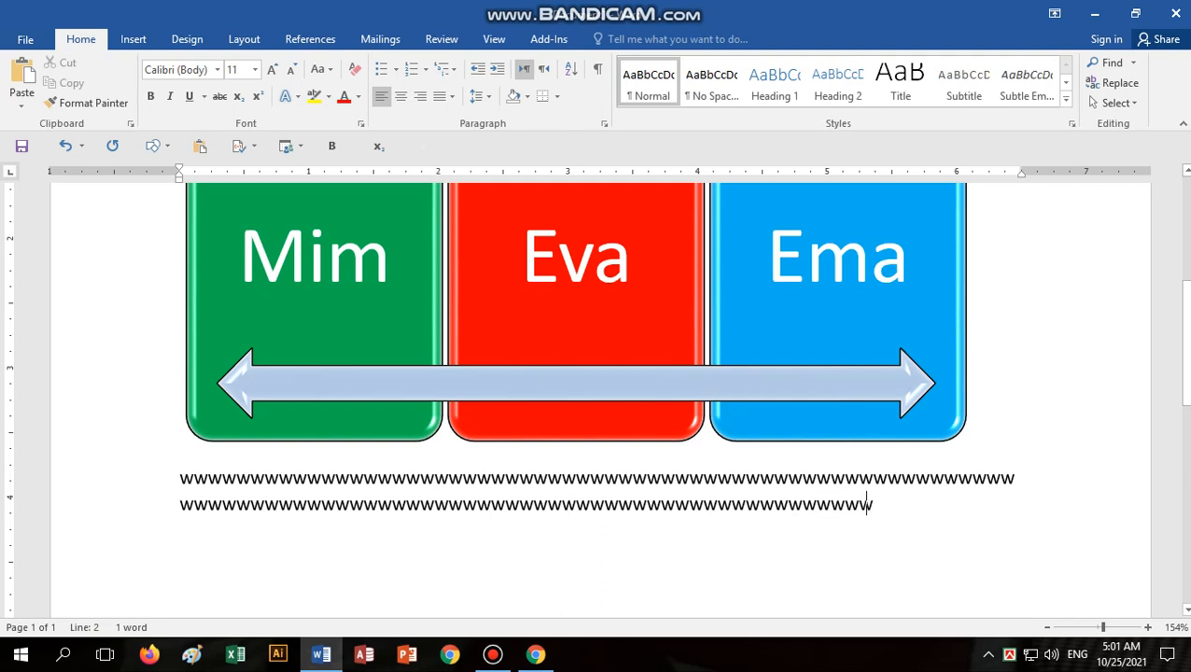
pyautogui.write('wwwwwwwwwwwwwwwwwwwwwwwwwwwwwwwwwwww')
pyautogui.press('Return')
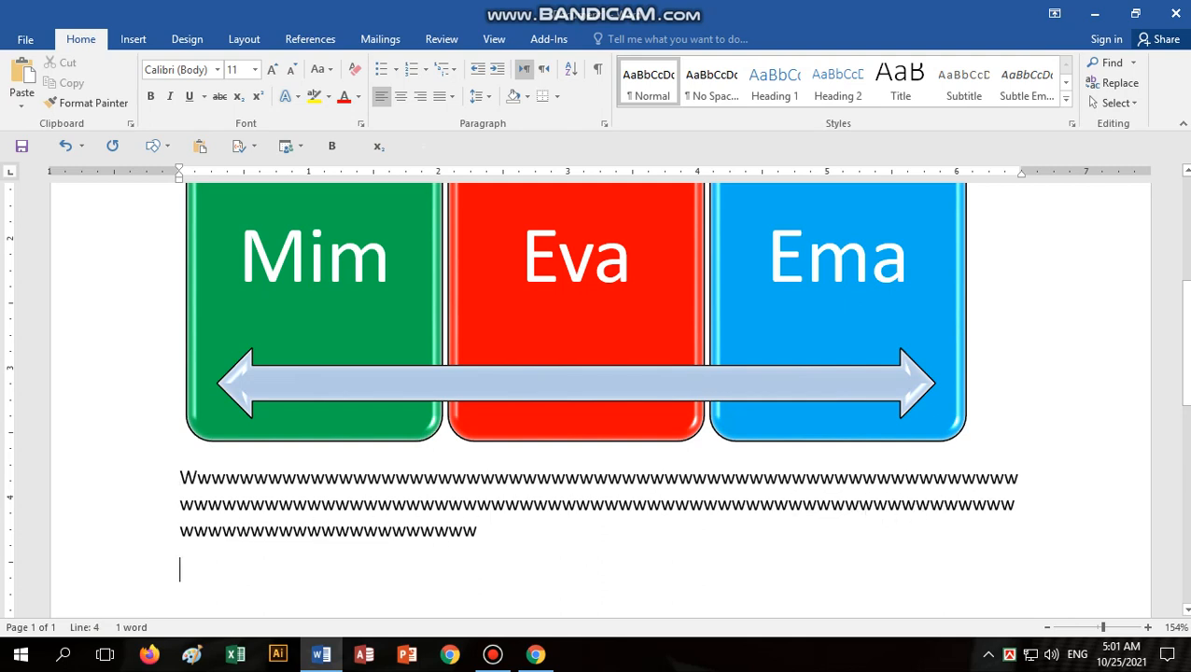
pyautogui.write('mmmmmmmmmmmmmmmmmmmmmmmmmmmmmmmmmmmmmmmmmmmmmmmmmmmmmmmmmmmmmmmmmmmmmmmmmmmmmmmmm')
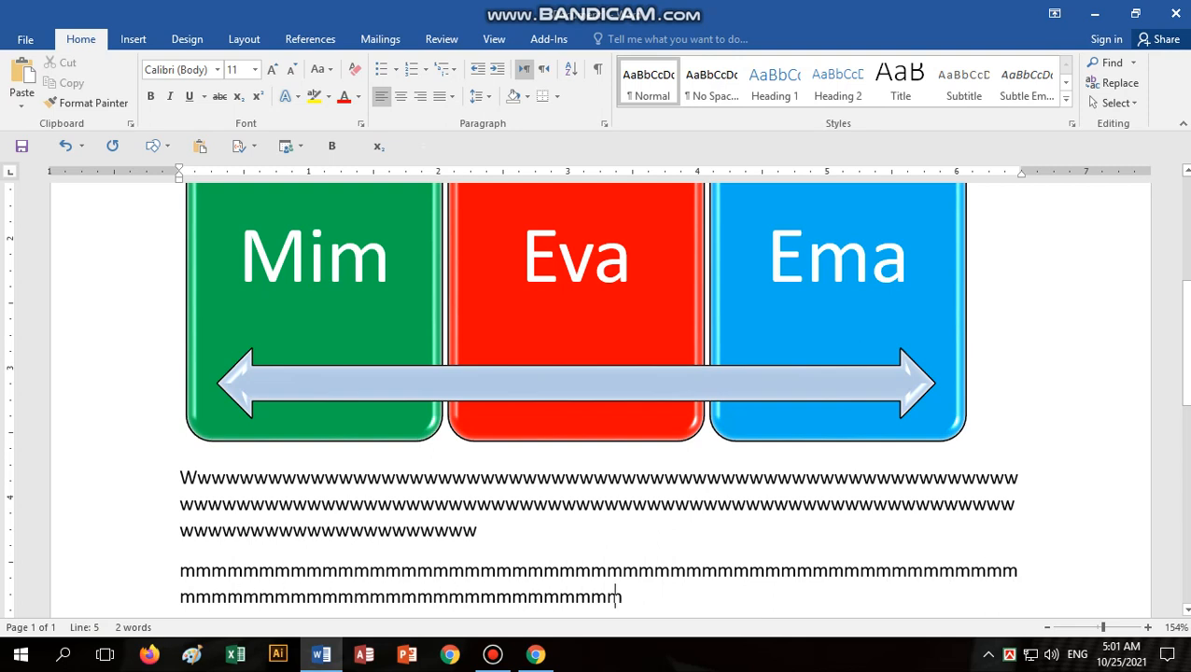
pyautogui.write('mmmmmmmmmmmmmmmmmmmmmmmmmmmmmmmmmmm')
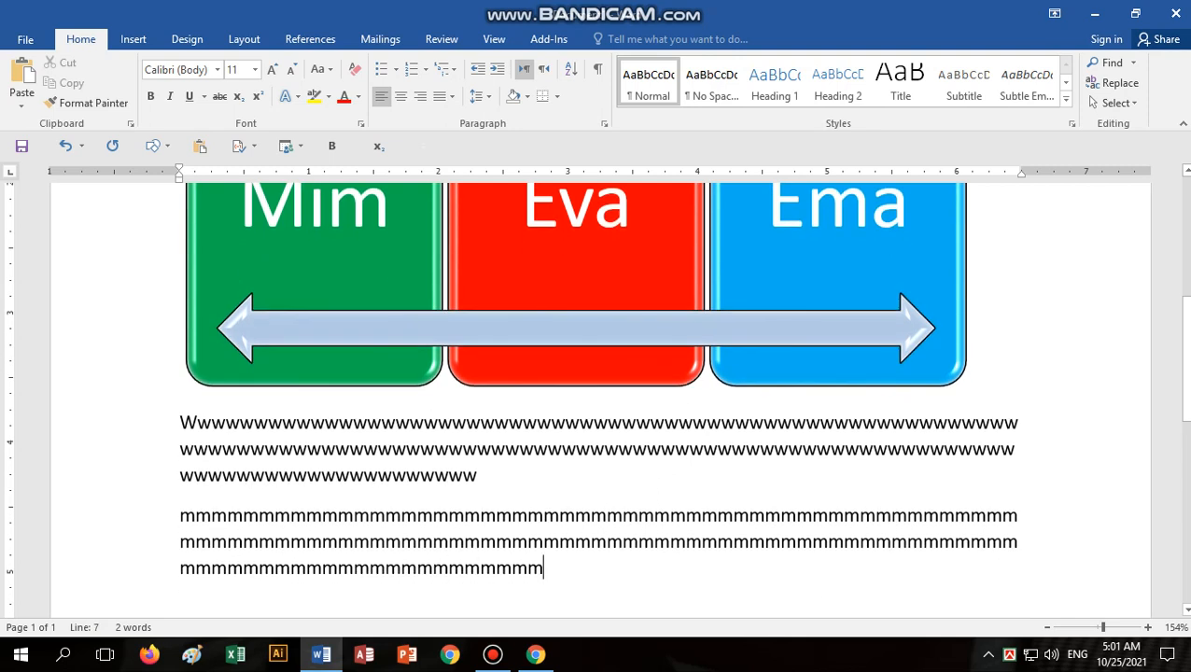
pyautogui.press('Return')
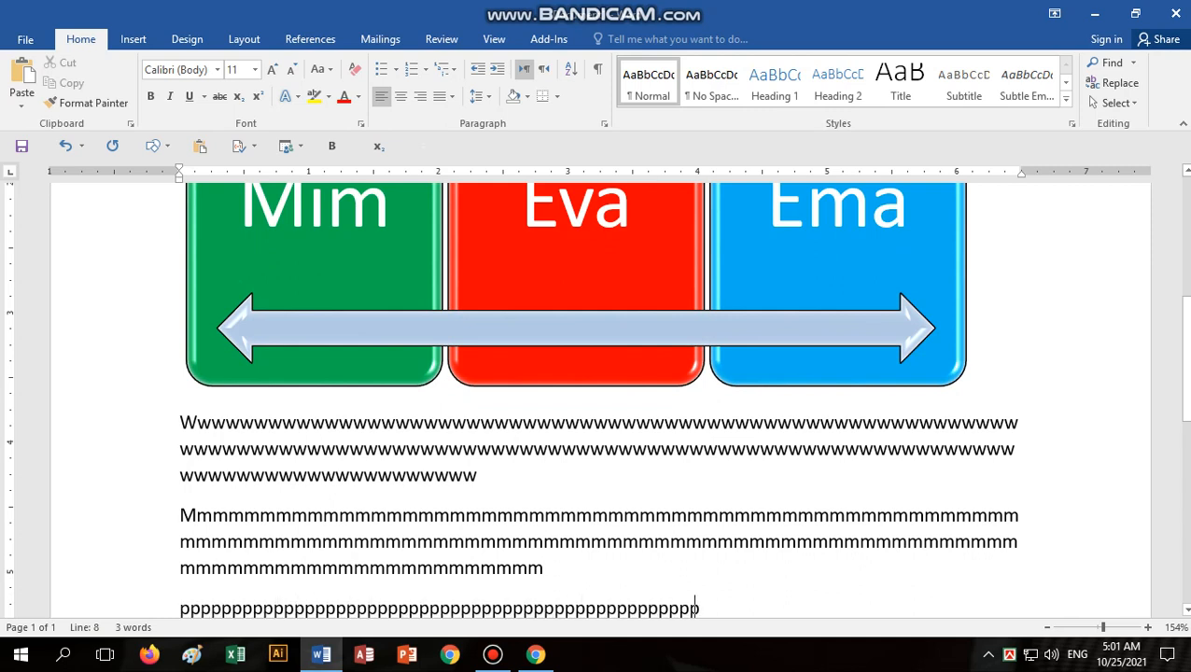
pyautogui.write('ppppppppppppppppppppppppppppppppppppppppppppppppppppppppppppppppppppppppppp')
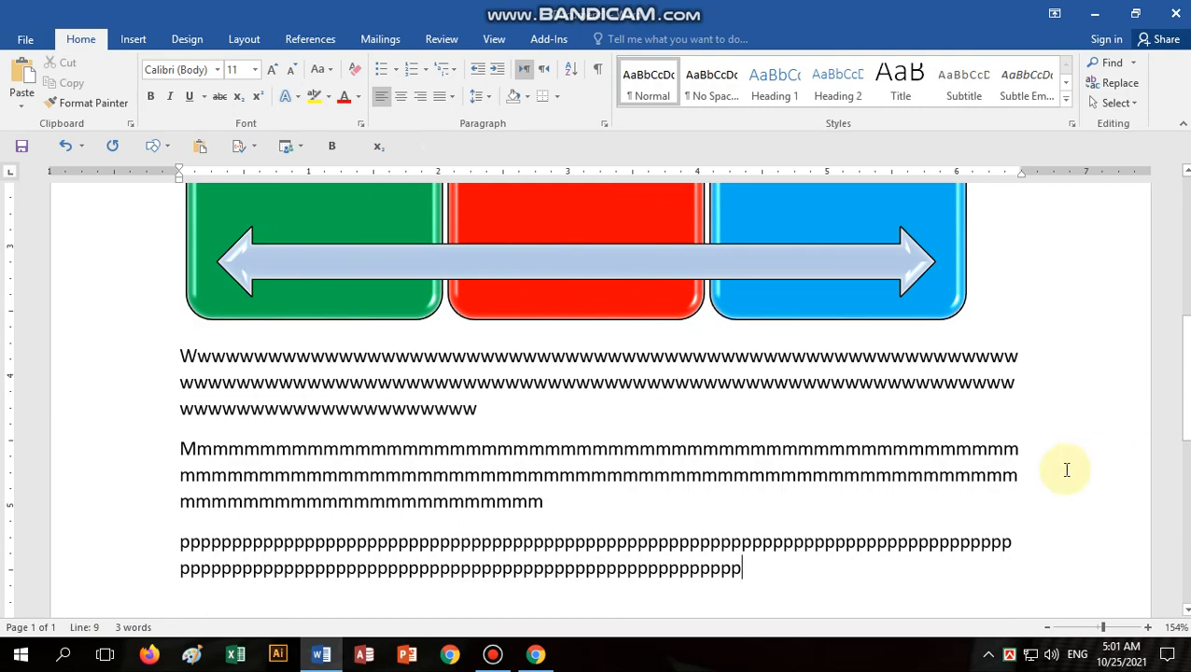
# Step: Review the page layout with the graphic above the text, highlighting each of the three filler paragraphs in turn
pyautogui.keyDown('ctrl'); pyautogui.scroll(-8, 885, 481); pyautogui.keyUp('ctrl')
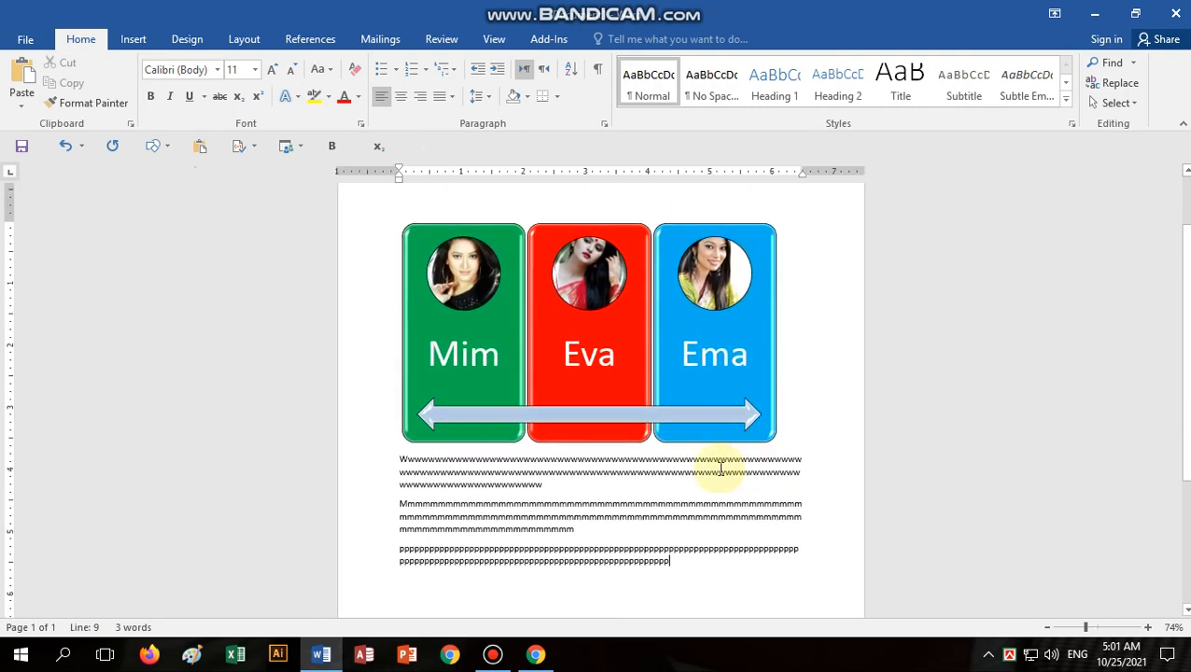
pyautogui.moveTo(396, 459); pyautogui.dragTo(551, 486)
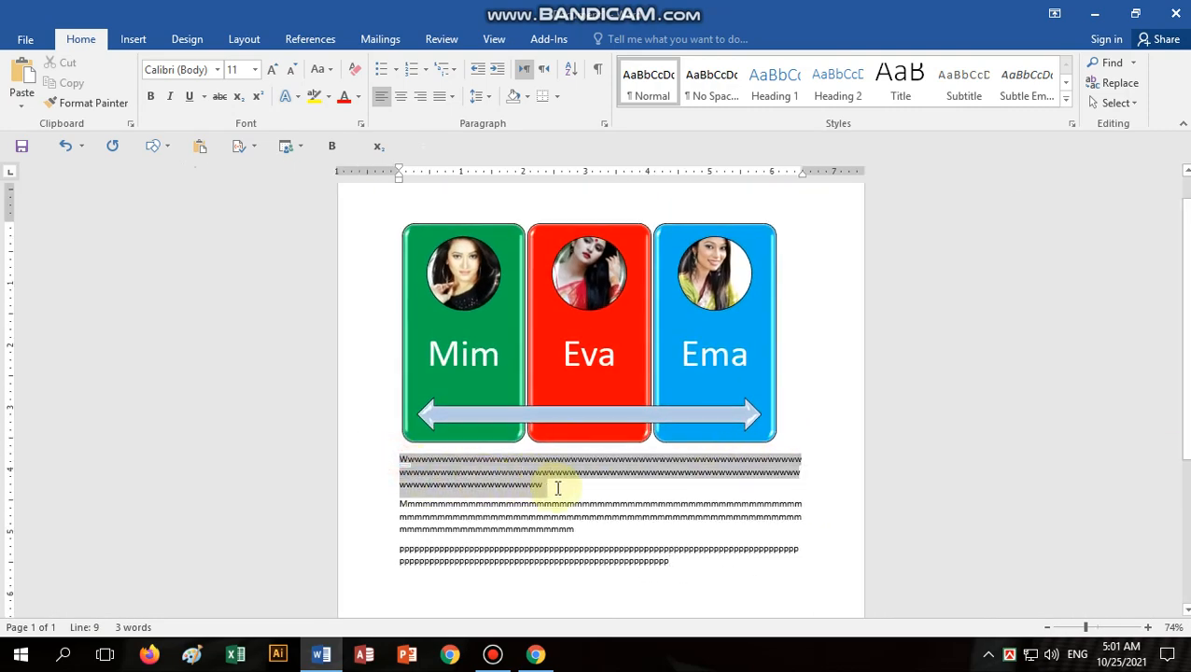
pyautogui.moveTo(398, 505); pyautogui.dragTo(567, 532)
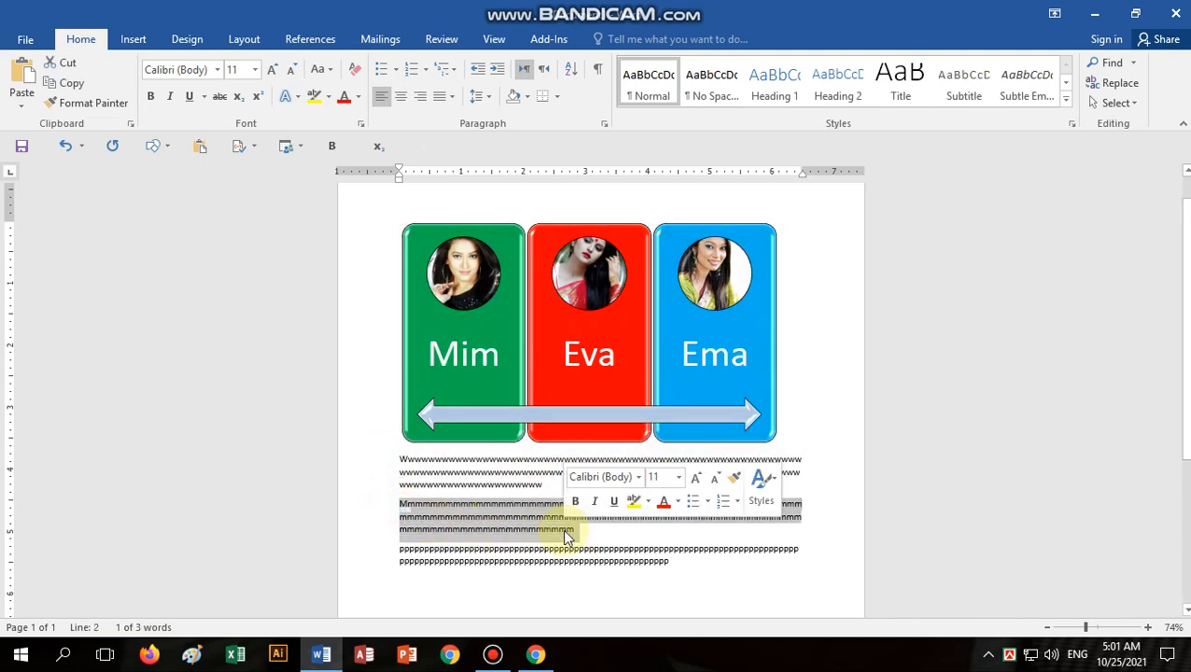
pyautogui.moveTo(398, 553); pyautogui.dragTo(769, 575)
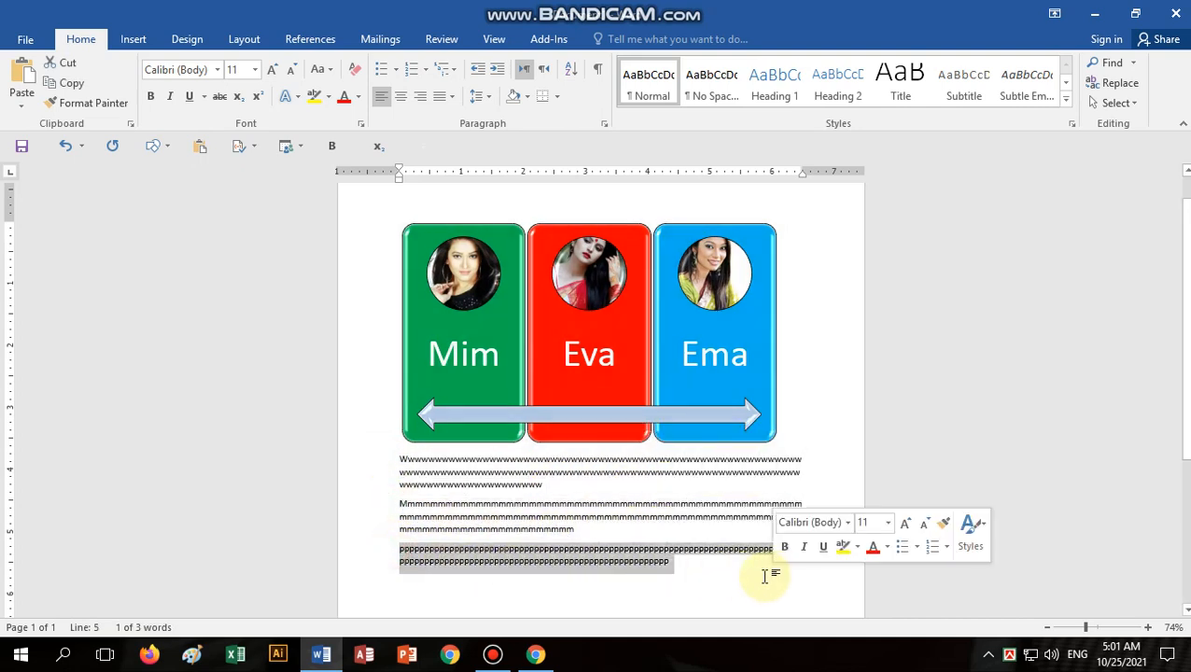
pyautogui.scroll(1, 461, 442)
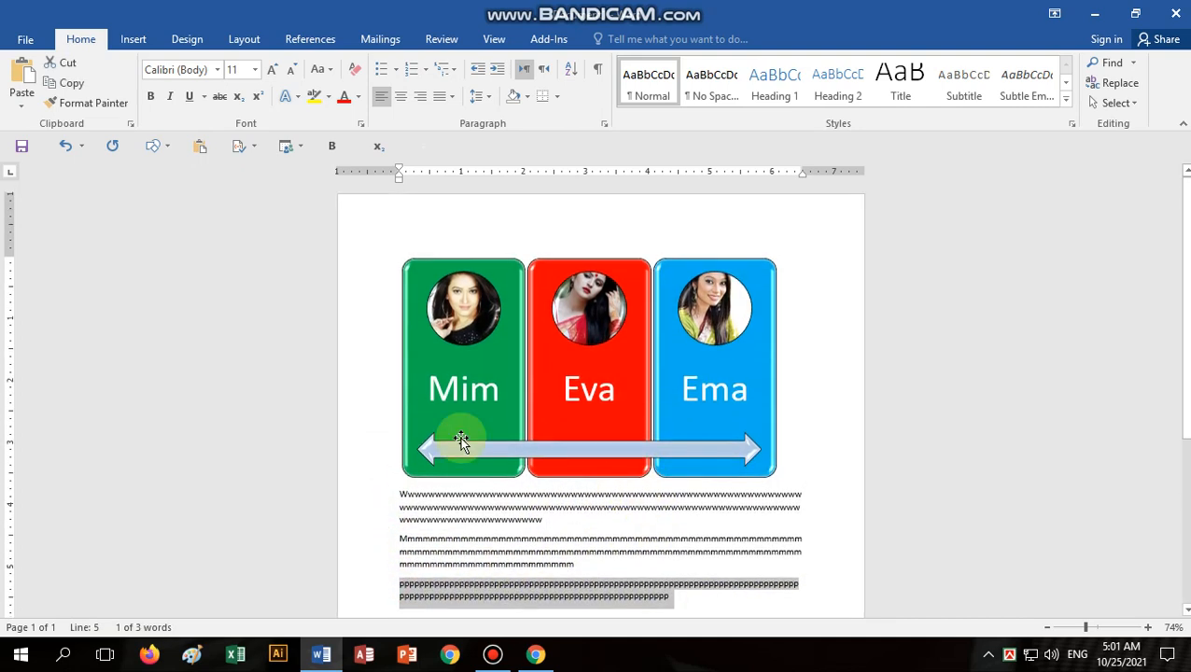
# Step: Cut the entire document content, including the SmartArt graphic and the filler paragraphs
pyautogui.click(140, 39)
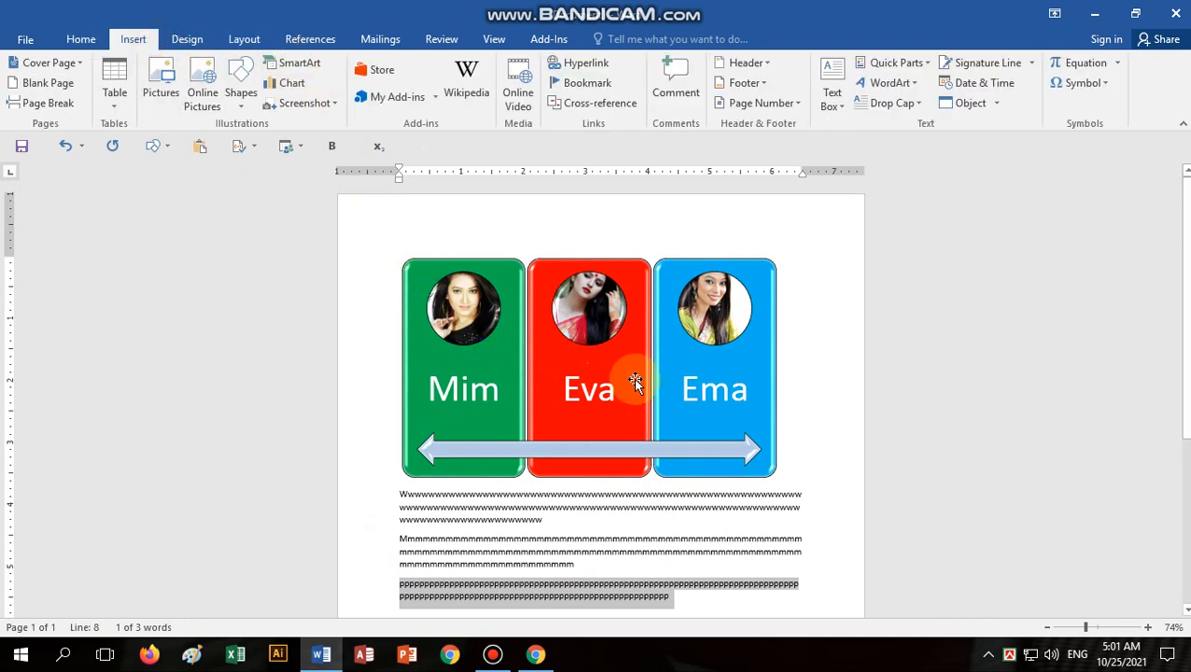
pyautogui.hotkey('ctrl', 'a')
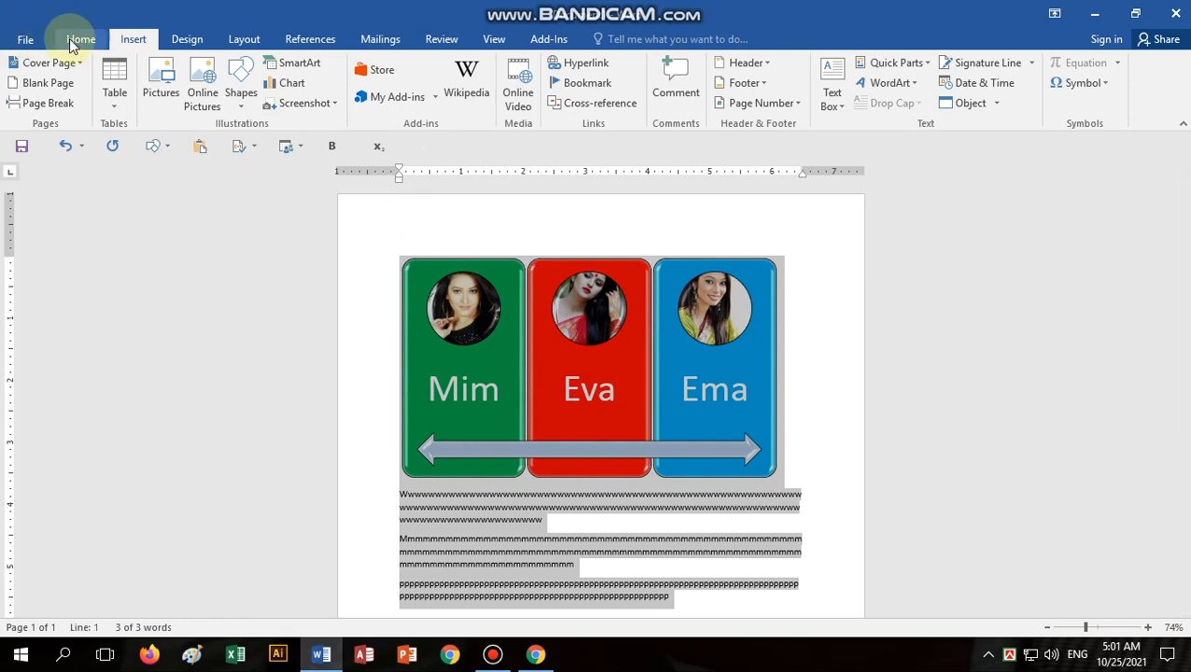
pyautogui.click(80, 41)
pyautogui.click(68, 63)
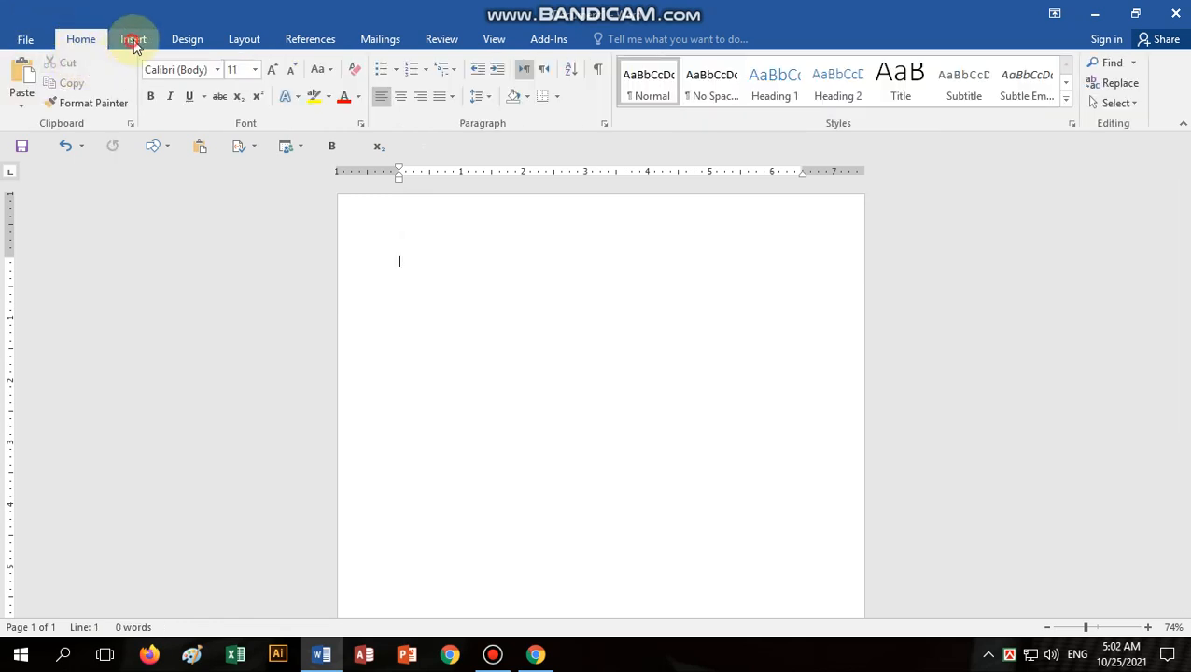
# Step: Start inserting a chart and examine the available chart types, including Stacked Column, Templates, Pie, Area and Radar
pyautogui.click(132, 39)
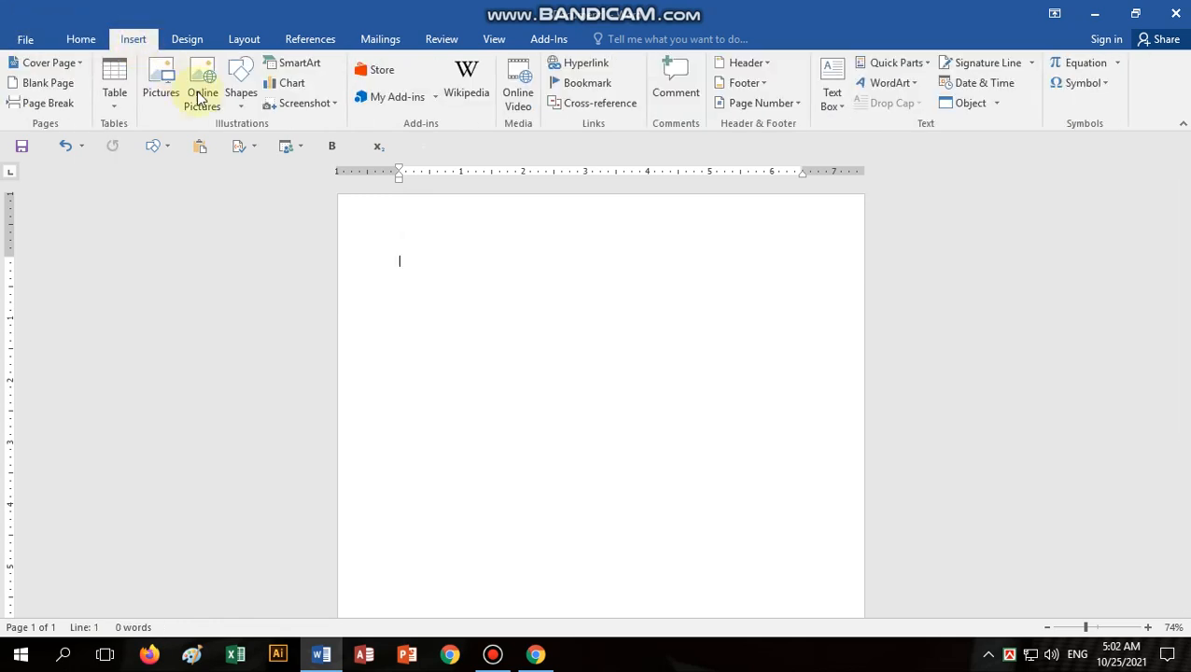
pyautogui.click(295, 83)
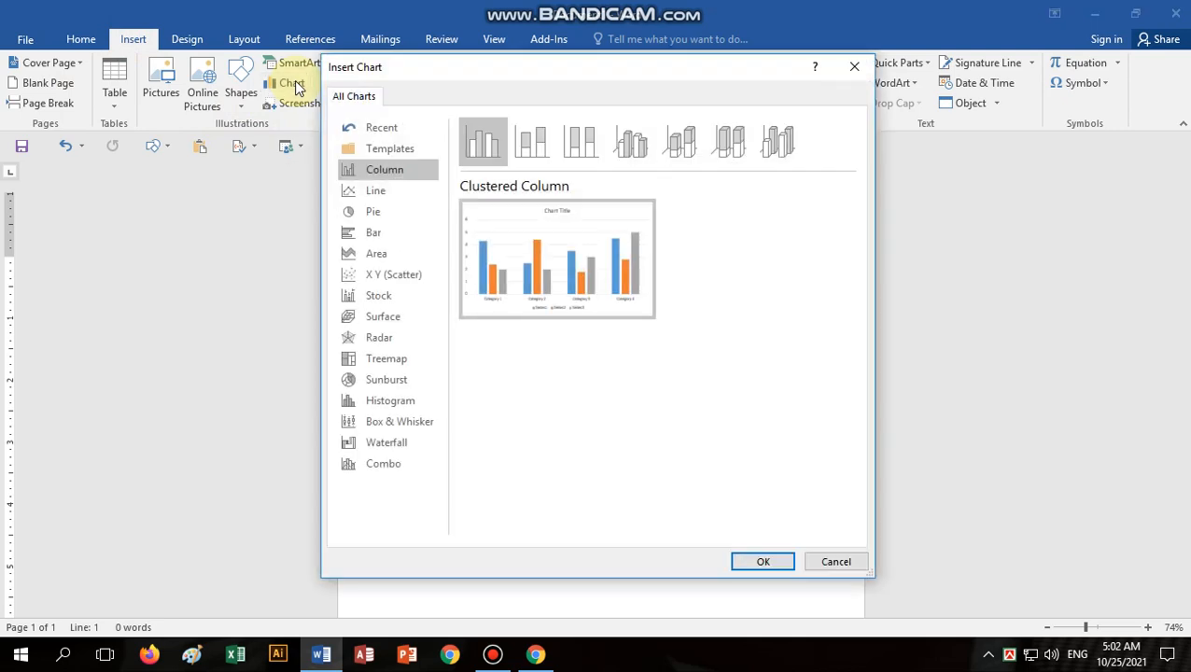
pyautogui.click(534, 149)
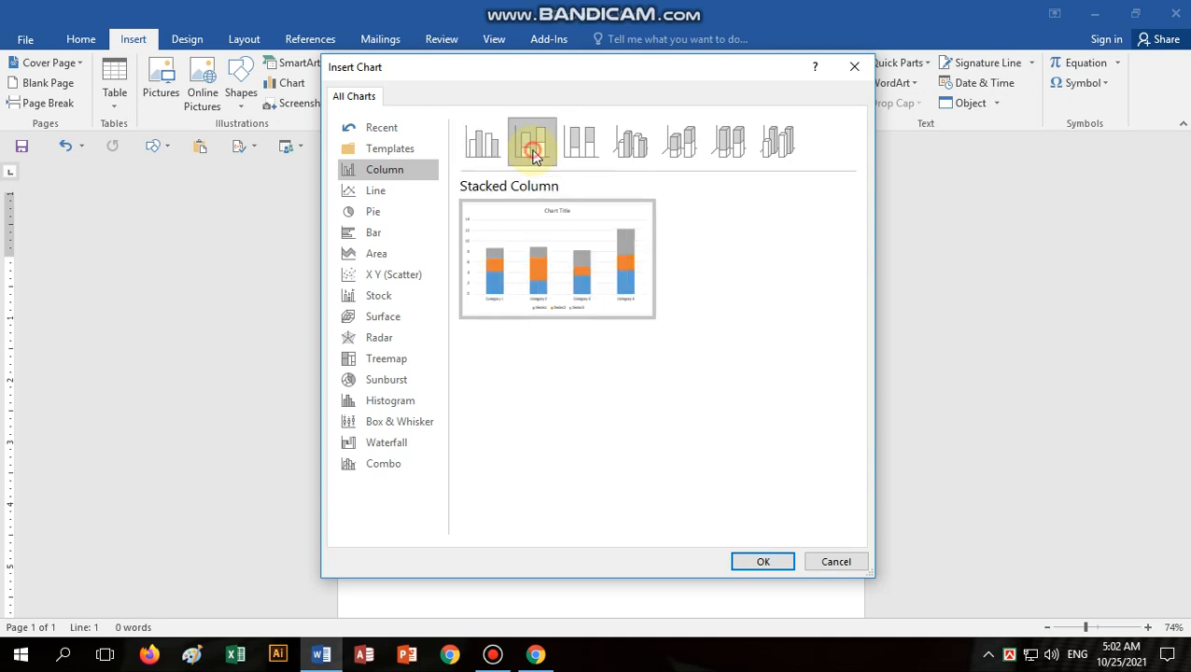
pyautogui.click(380, 198)
pyautogui.click(389, 168)
pyautogui.click(390, 149)
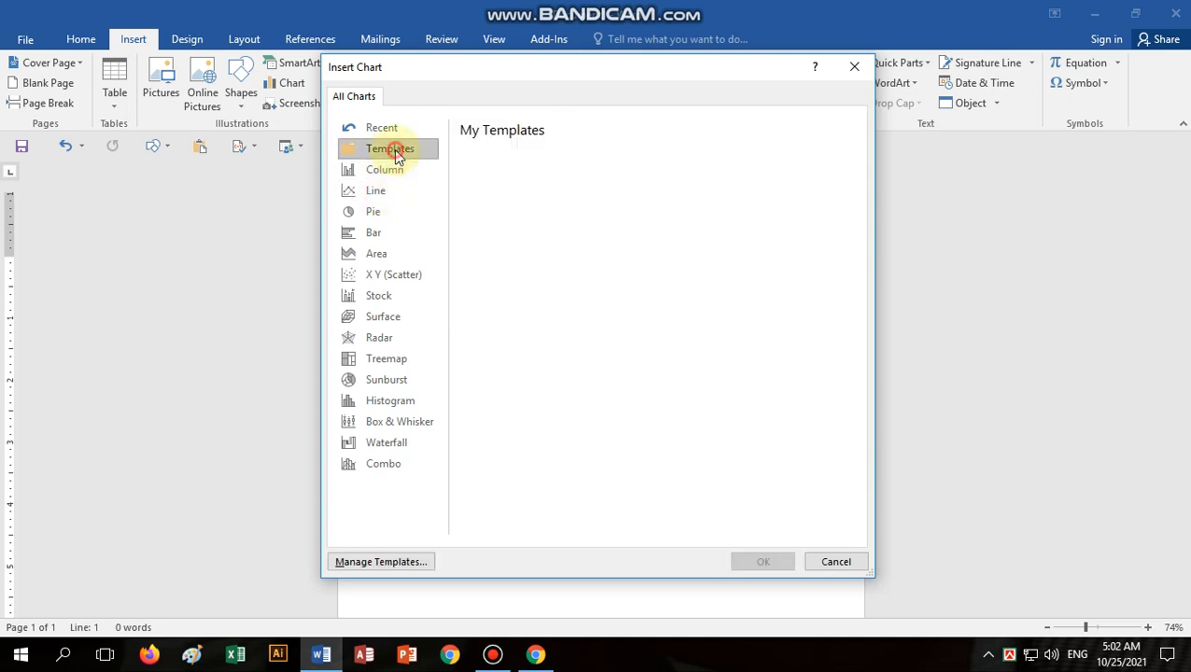
pyautogui.click(373, 211)
pyautogui.click(376, 253)
pyautogui.click(394, 346)
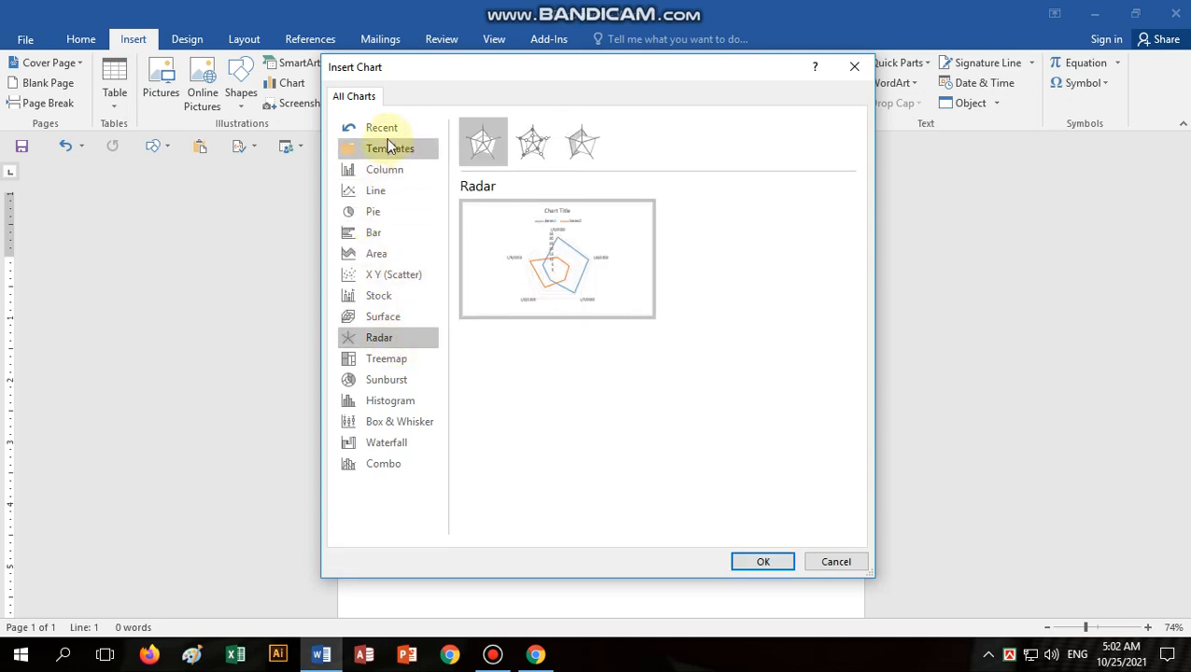
# Step: Insert a Stacked Column chart into the empty document
pyautogui.click(382, 169)
pyautogui.click(551, 148)
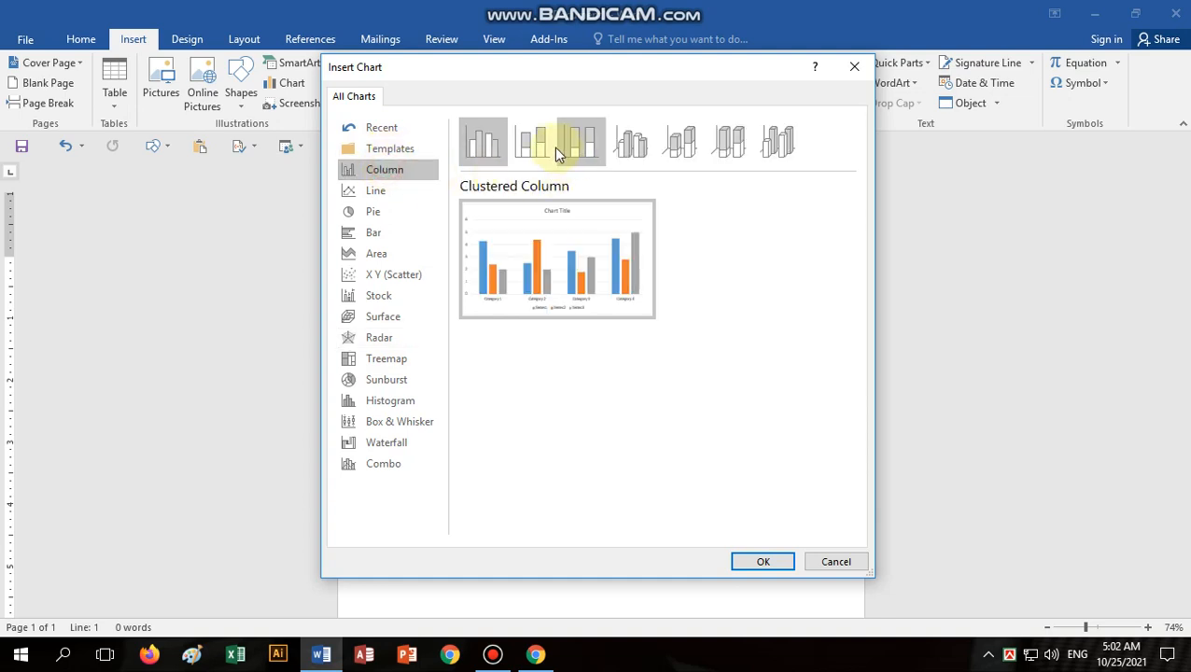
pyautogui.click(758, 561)
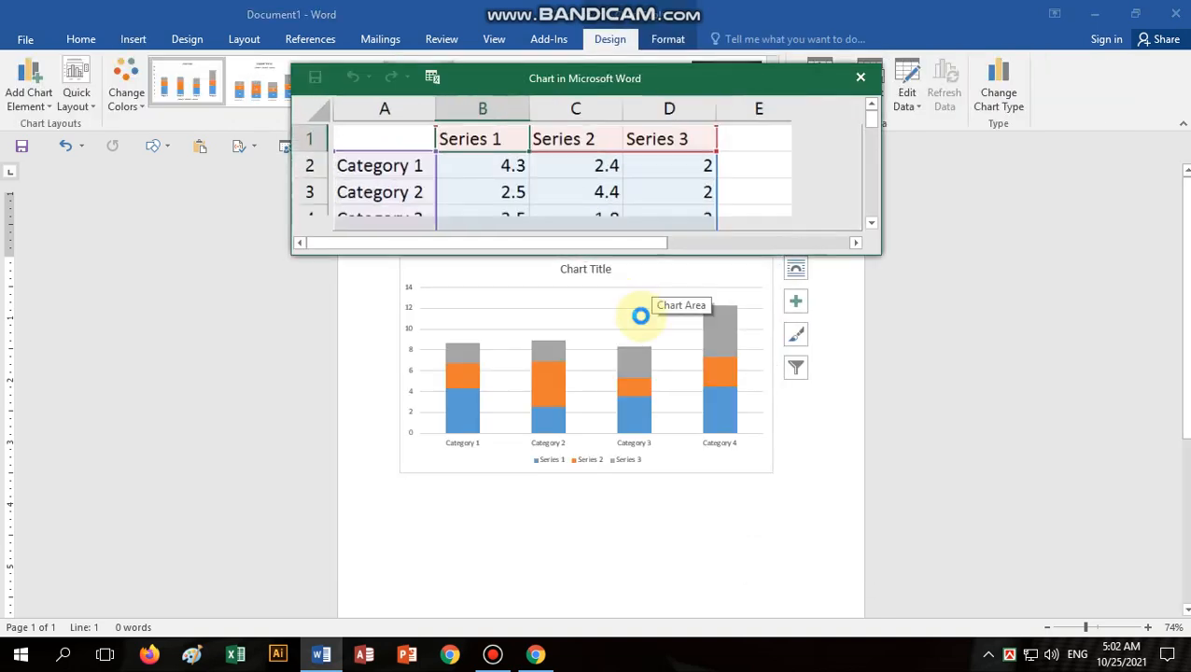
# Step: Rename the first data series to 2021 in the chart's data sheet
pyautogui.keyDown('ctrl'); pyautogui.scroll(8, 758, 426); pyautogui.keyUp('ctrl')
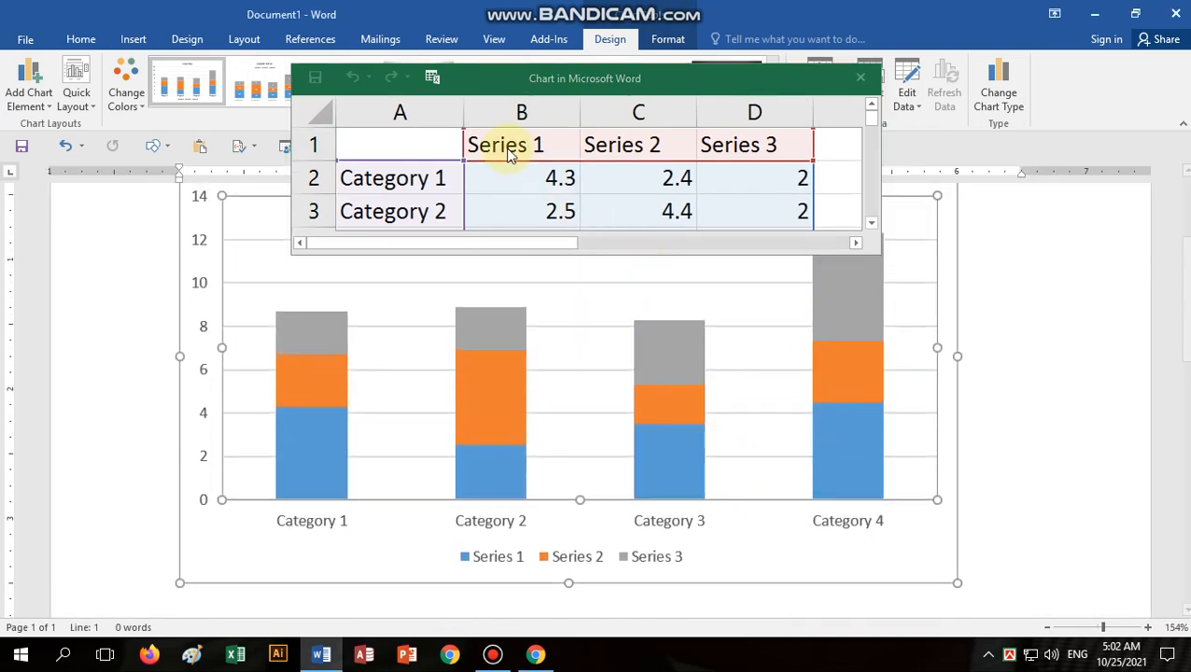
pyautogui.click(505, 144)
pyautogui.write('2021')
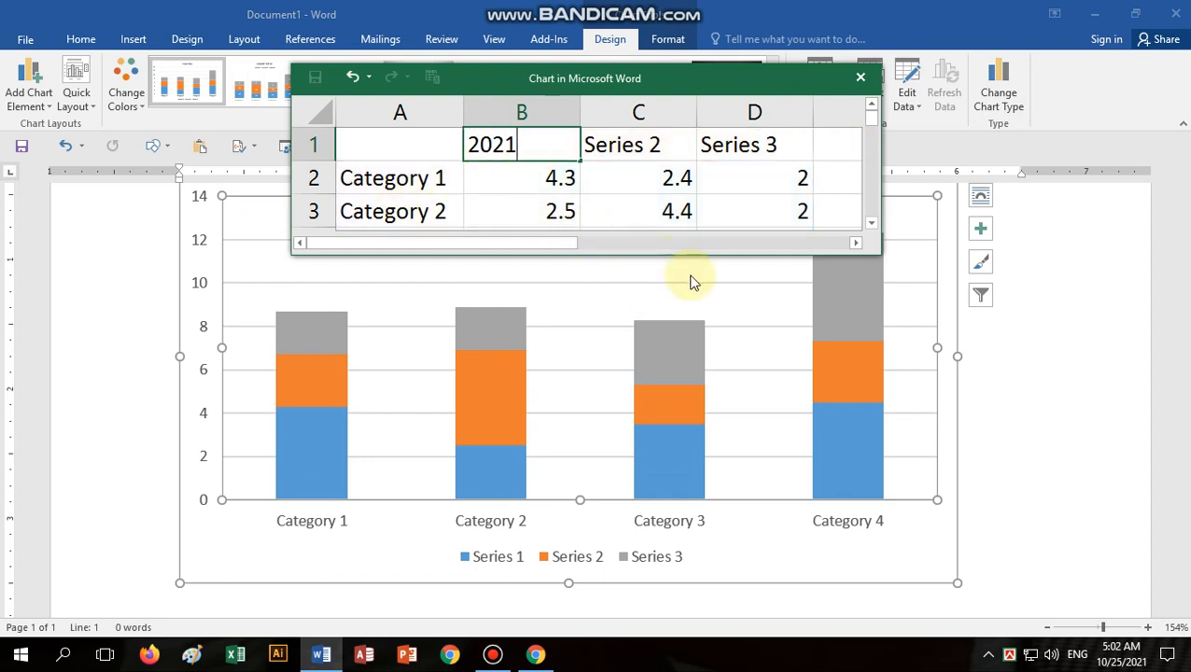
pyautogui.click(565, 169)
# Step: Rename the four chart categories to Bangla, India, Nepal and Pakistan in the data sheet
pyautogui.scroll(-5, 553, 181)
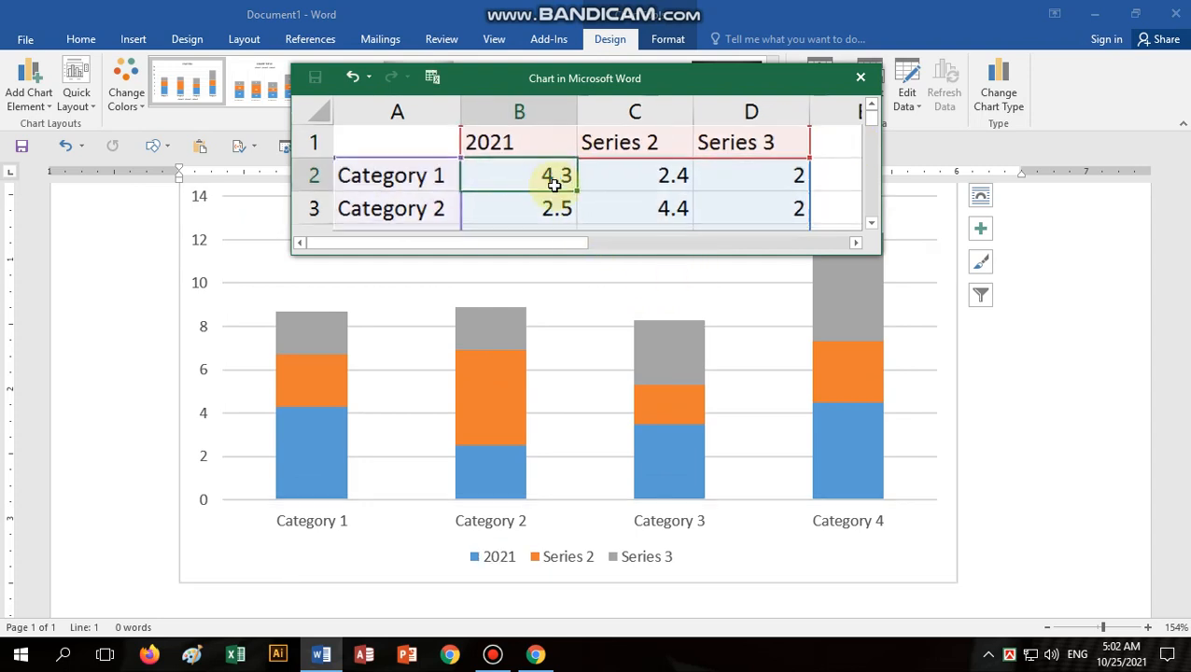
pyautogui.click(347, 149)
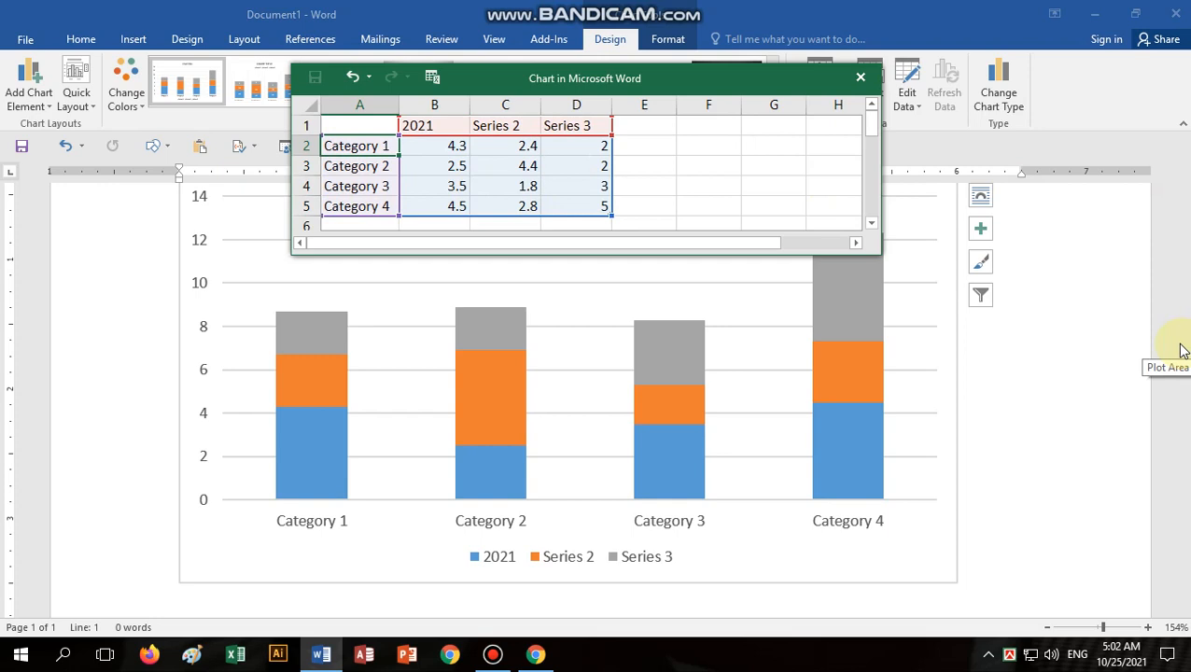
pyautogui.write('Bangla')
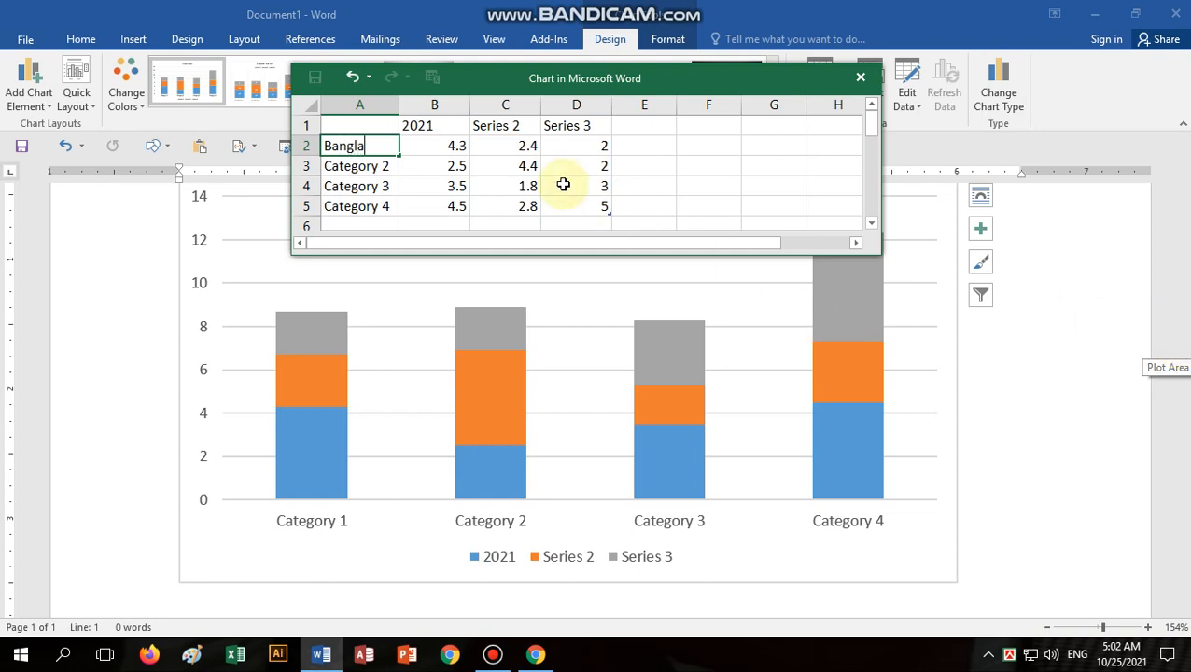
pyautogui.click(366, 166)
pyautogui.write('India')
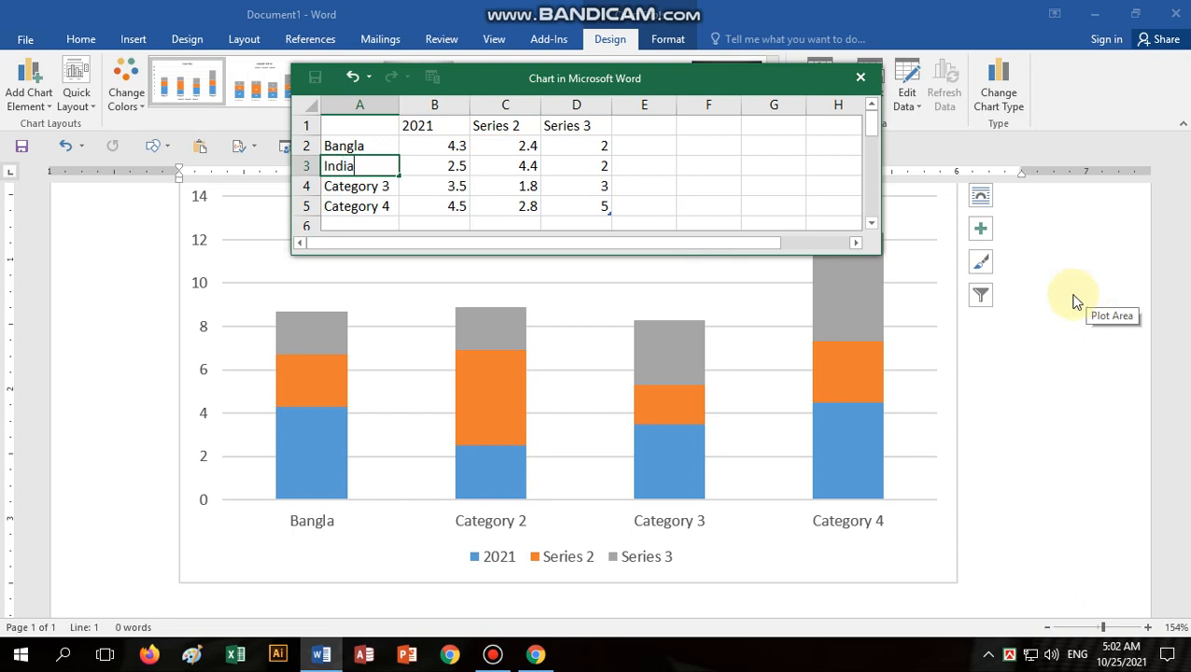
pyautogui.click(355, 185)
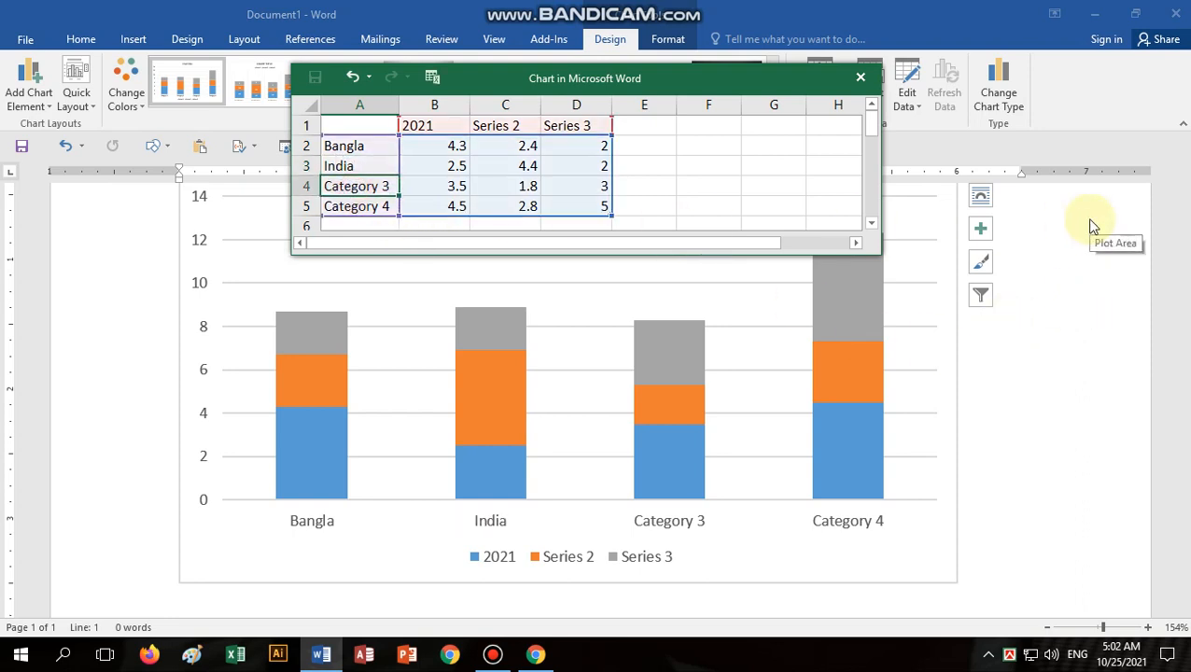
pyautogui.write('Nepal')
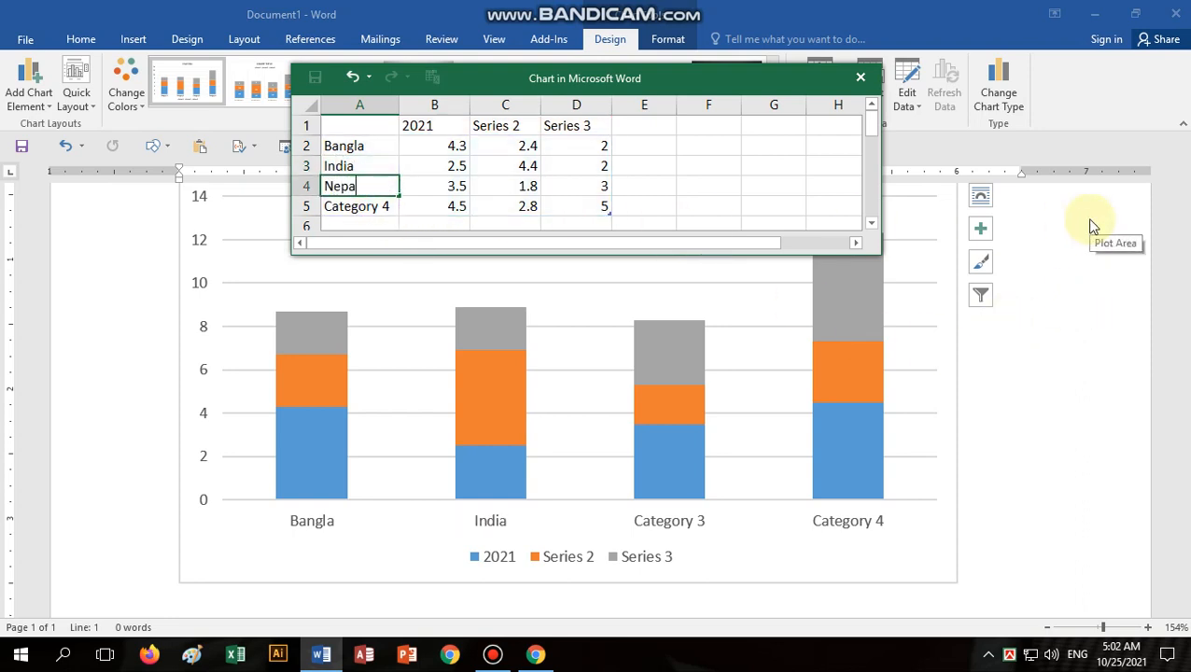
pyautogui.click(377, 204)
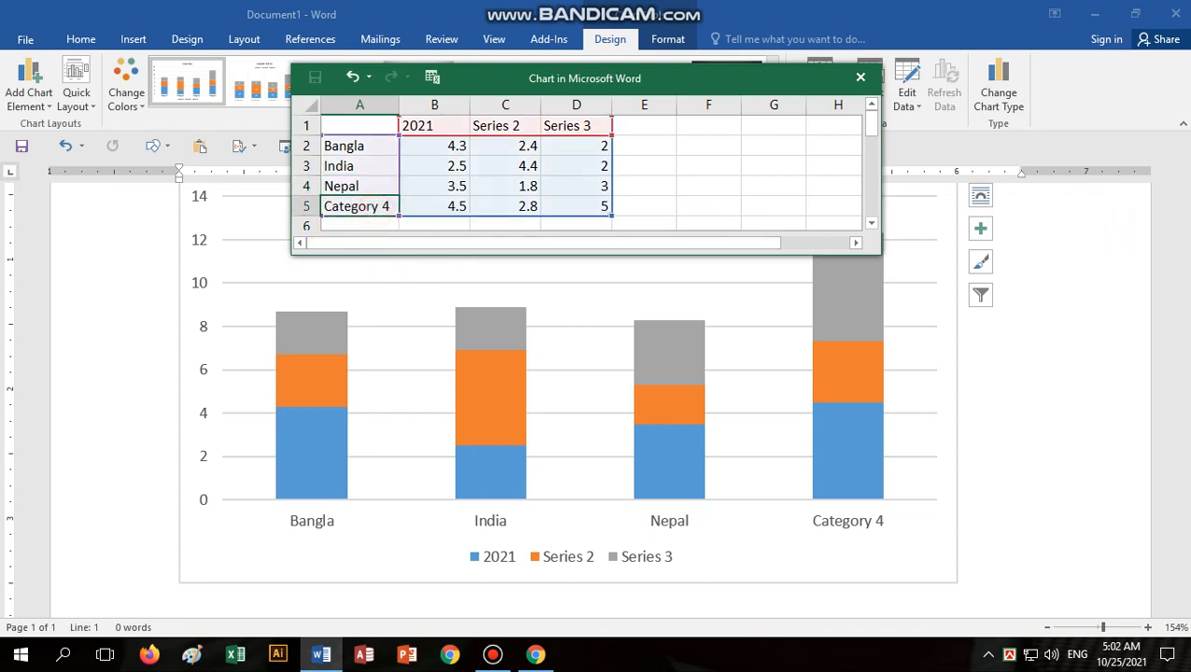
pyautogui.write('Pakistan')
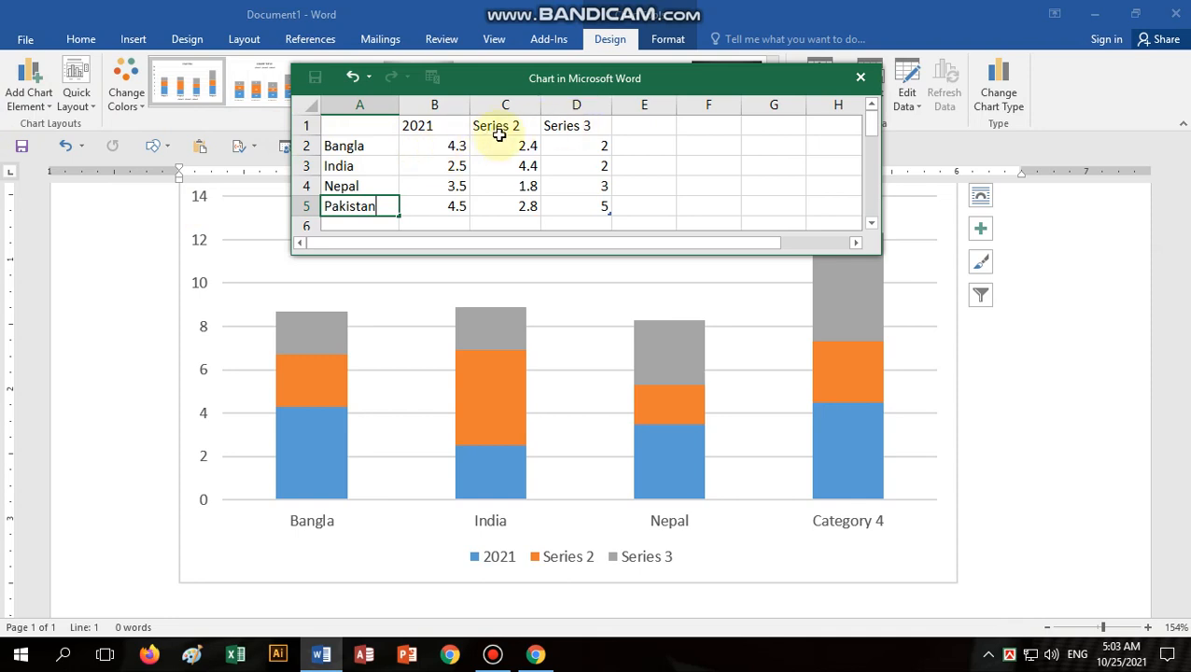
# Step: Set the 2021 values to 5.5 for Bangla, 8.2 for India, 4.5 for Nepal and 6.8 for Pakistan, and close the data sheet
pyautogui.click(425, 146)
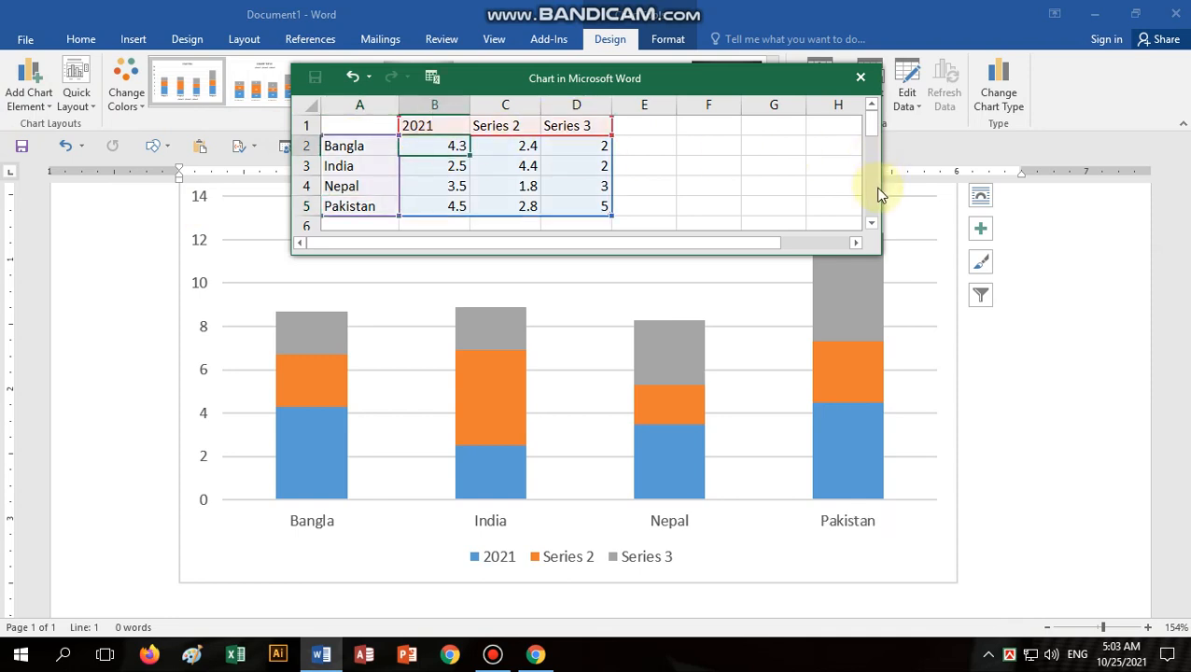
pyautogui.write('5')
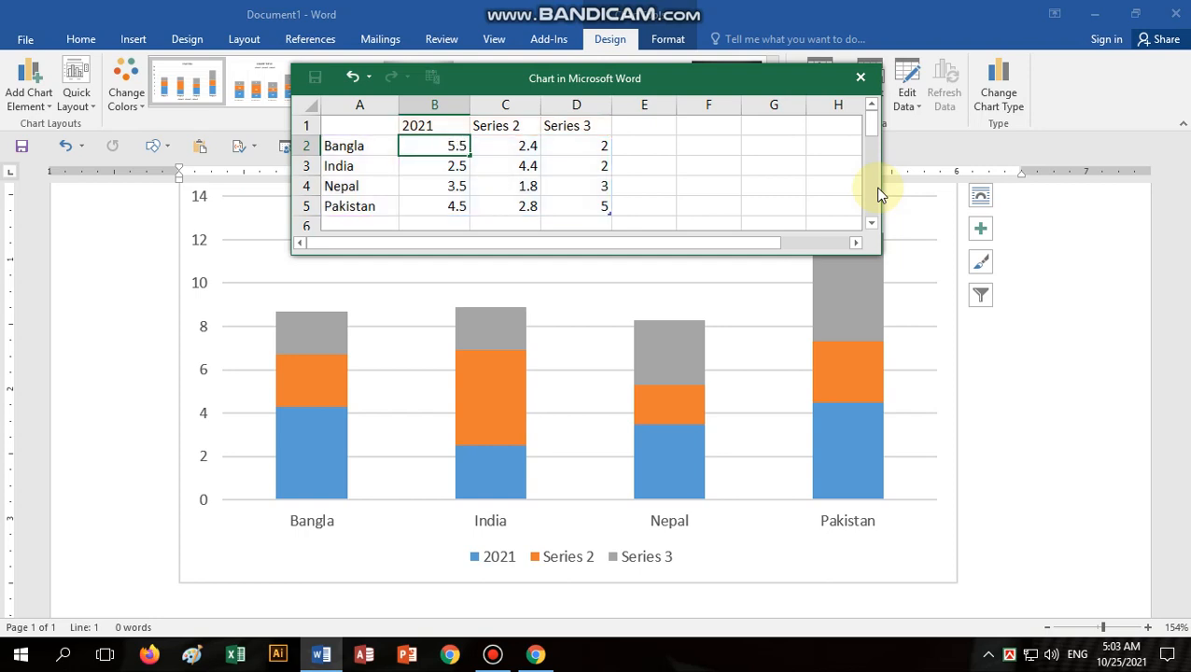
pyautogui.write('.5')
pyautogui.click(417, 165)
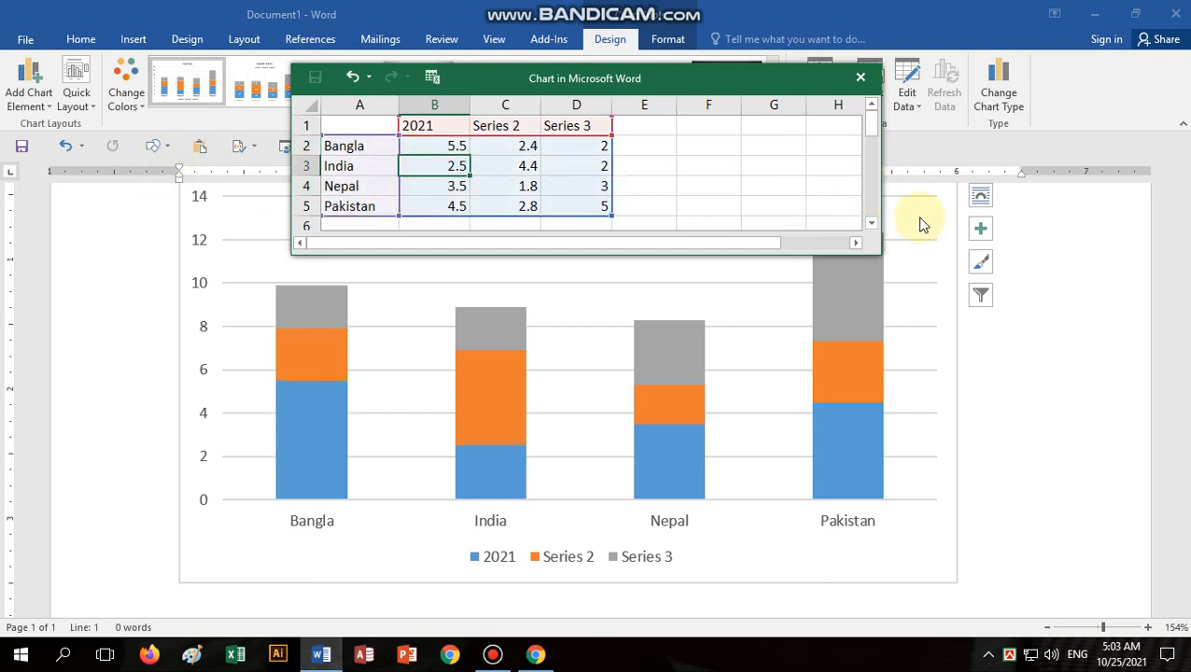
pyautogui.write('8.2')
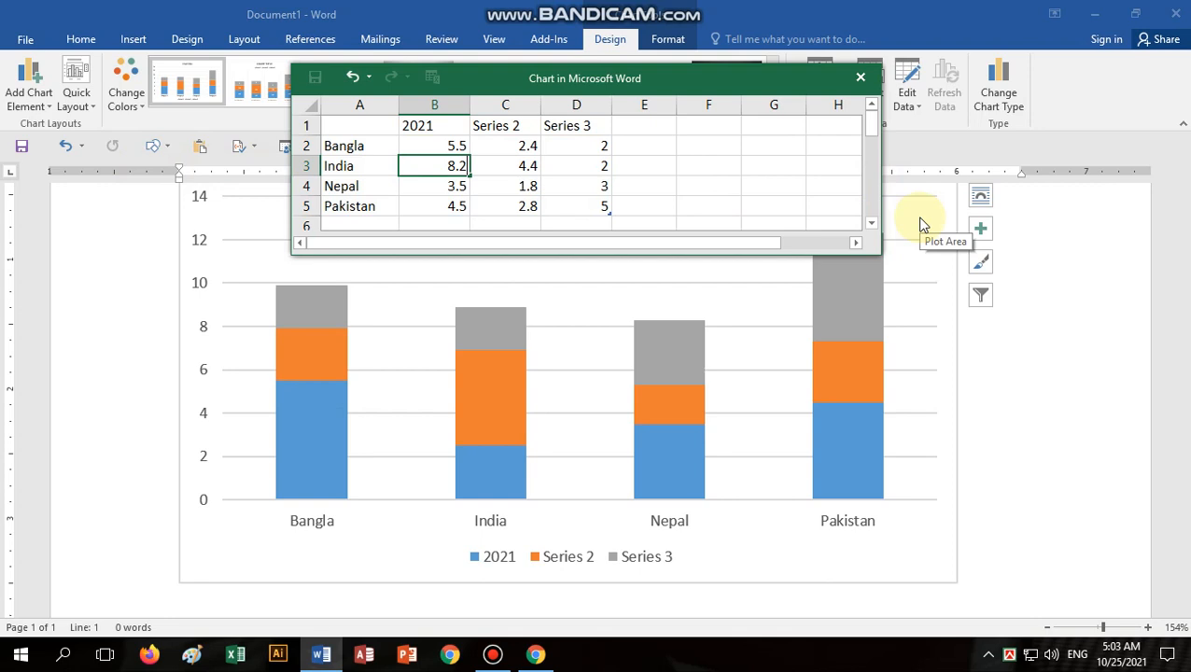
pyautogui.click(411, 184)
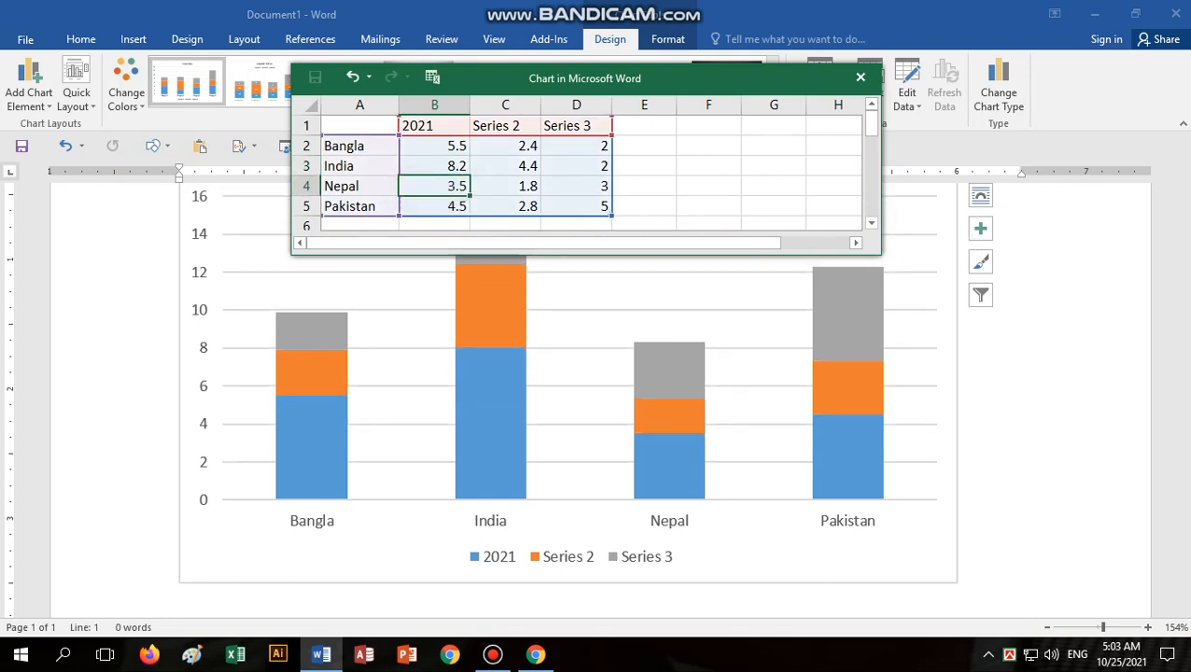
pyautogui.write('4')
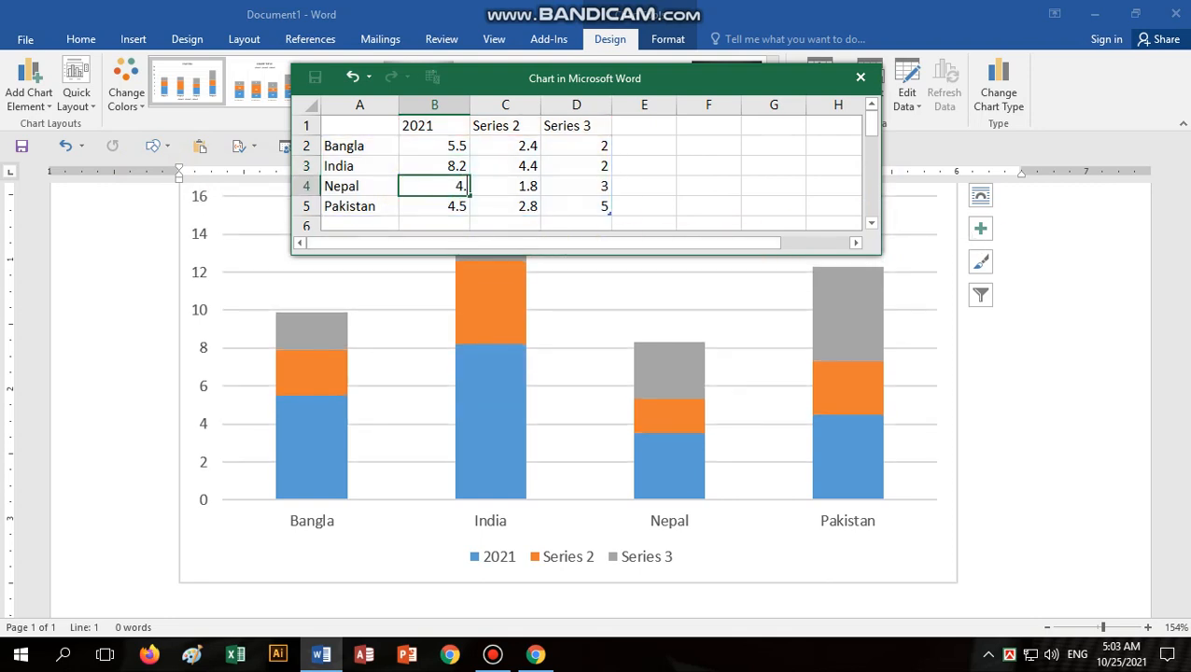
pyautogui.write('.5')
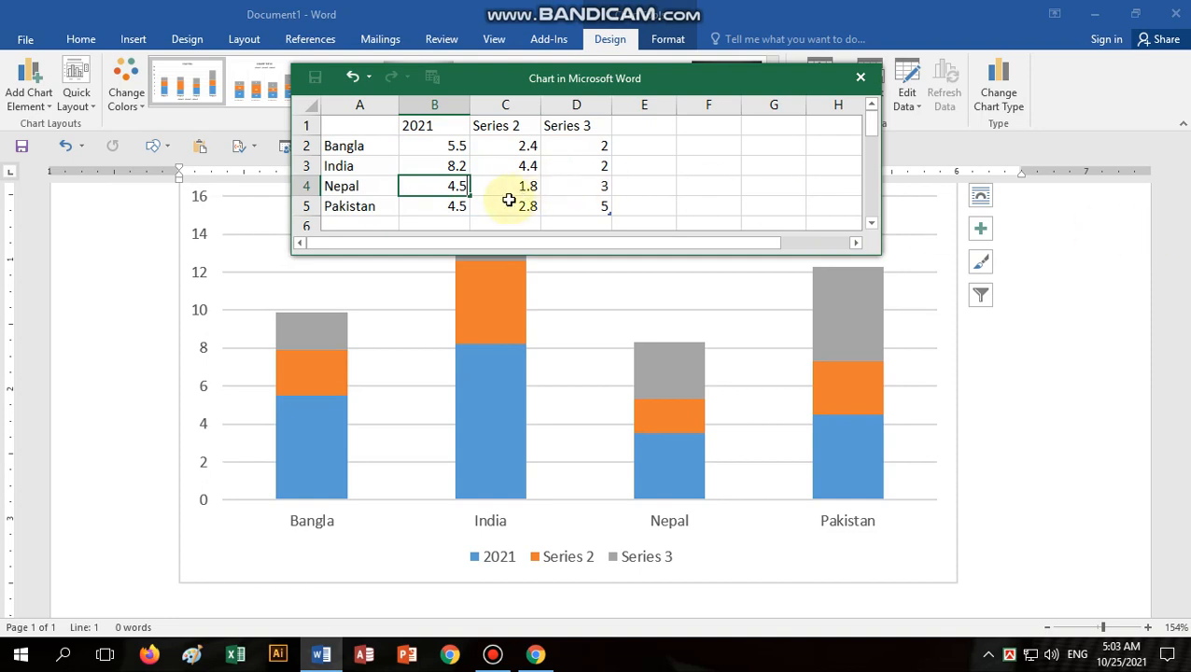
pyautogui.click(430, 206)
pyautogui.write('6.8')
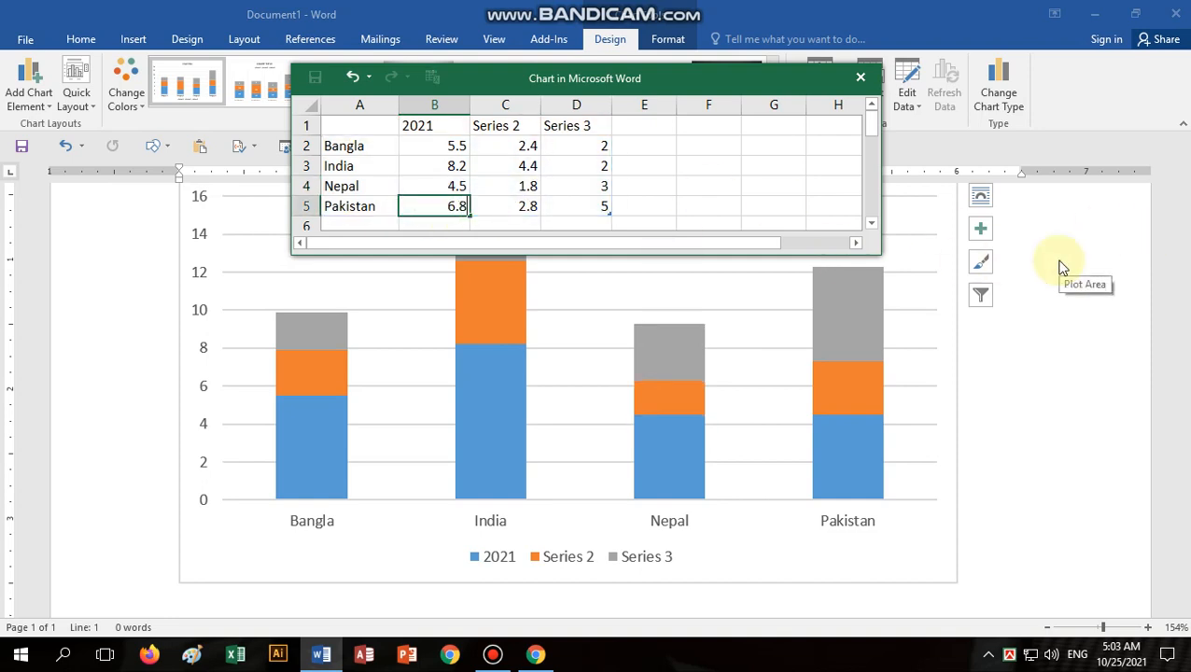
pyautogui.click(659, 203)
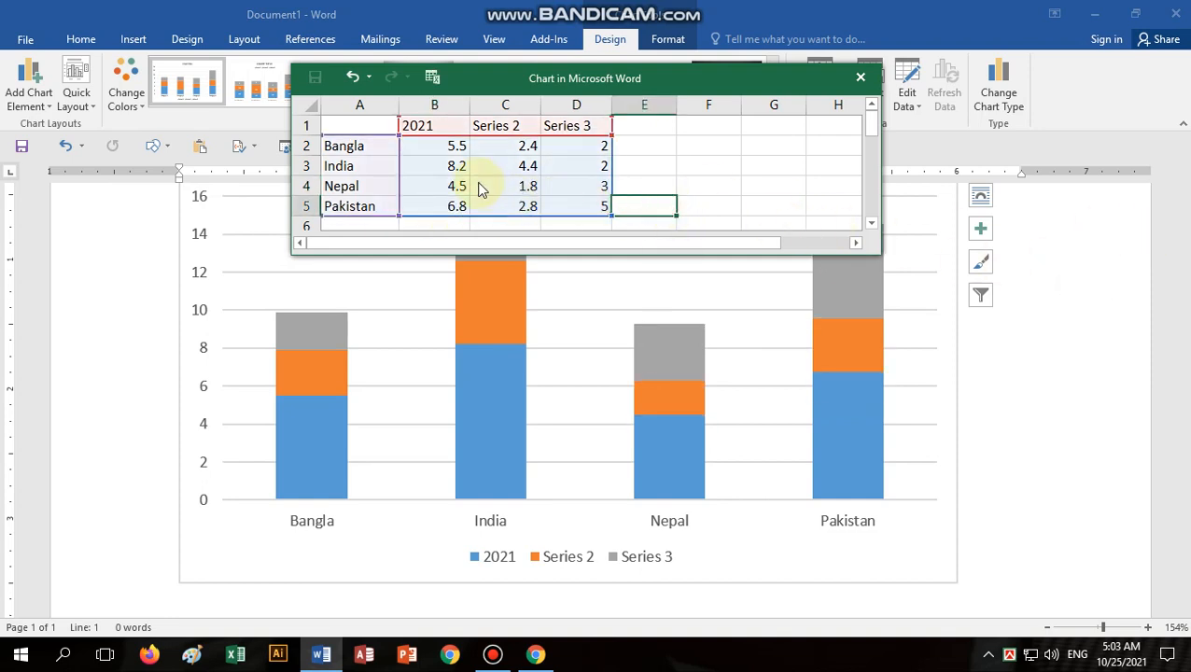
pyautogui.click(430, 152)
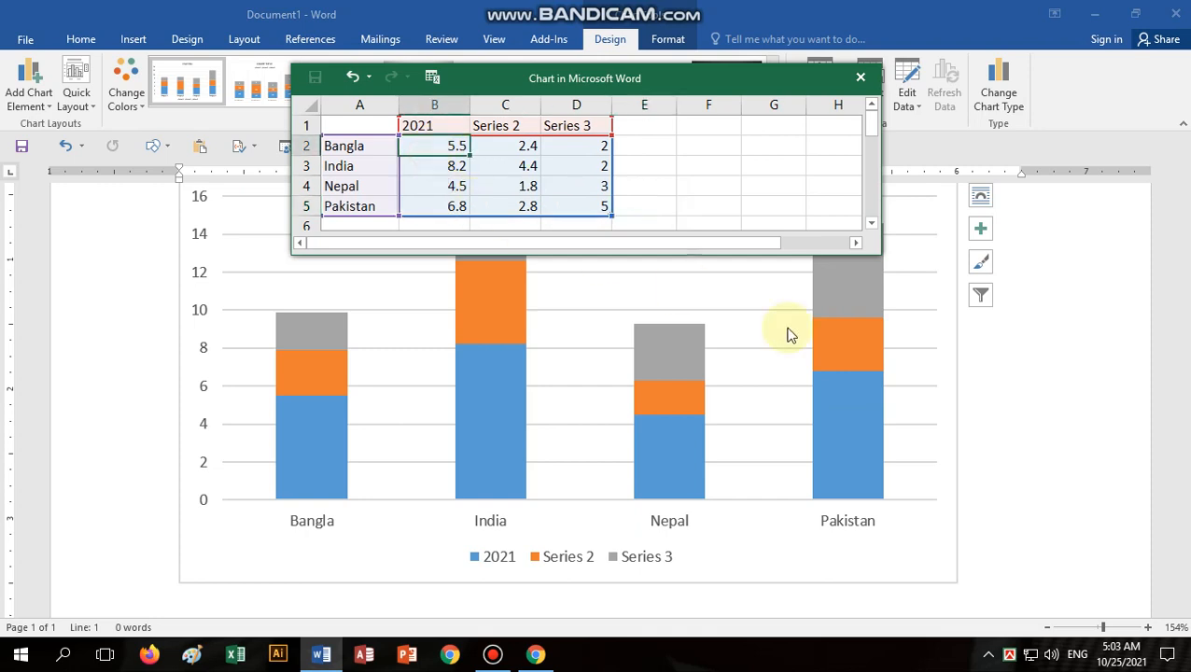
pyautogui.click(860, 78)
# Step: Delete the Series 3 and Series 2 data series from the chart
pyautogui.click(327, 324)
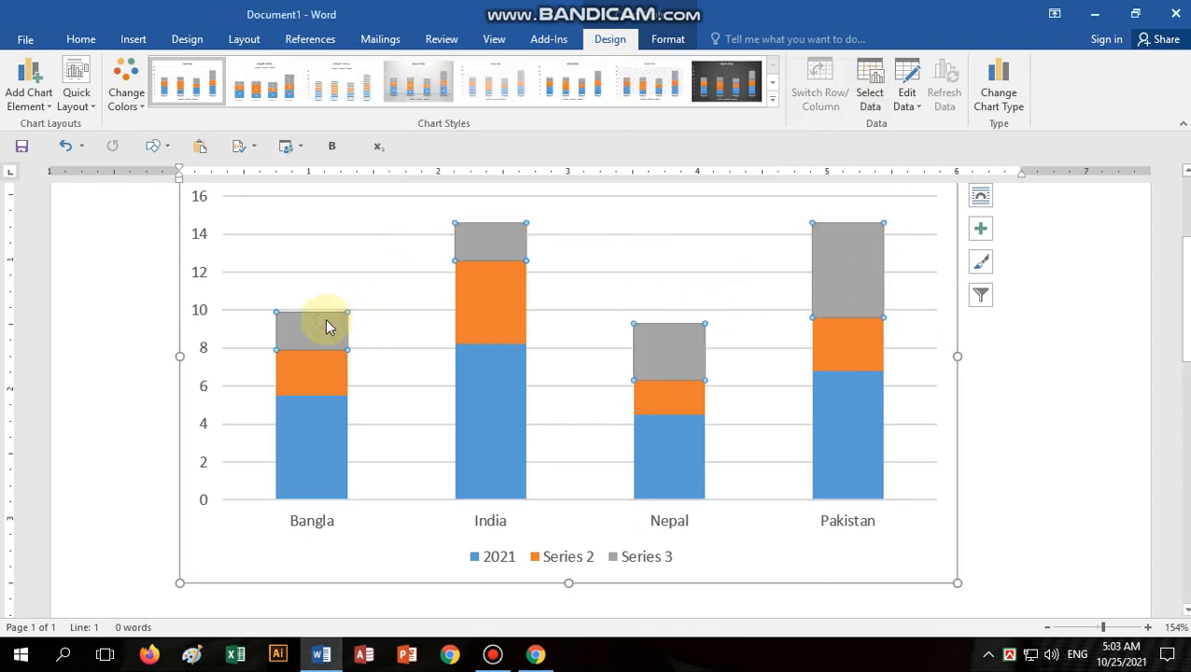
pyautogui.press('Delete')
pyautogui.click(315, 348)
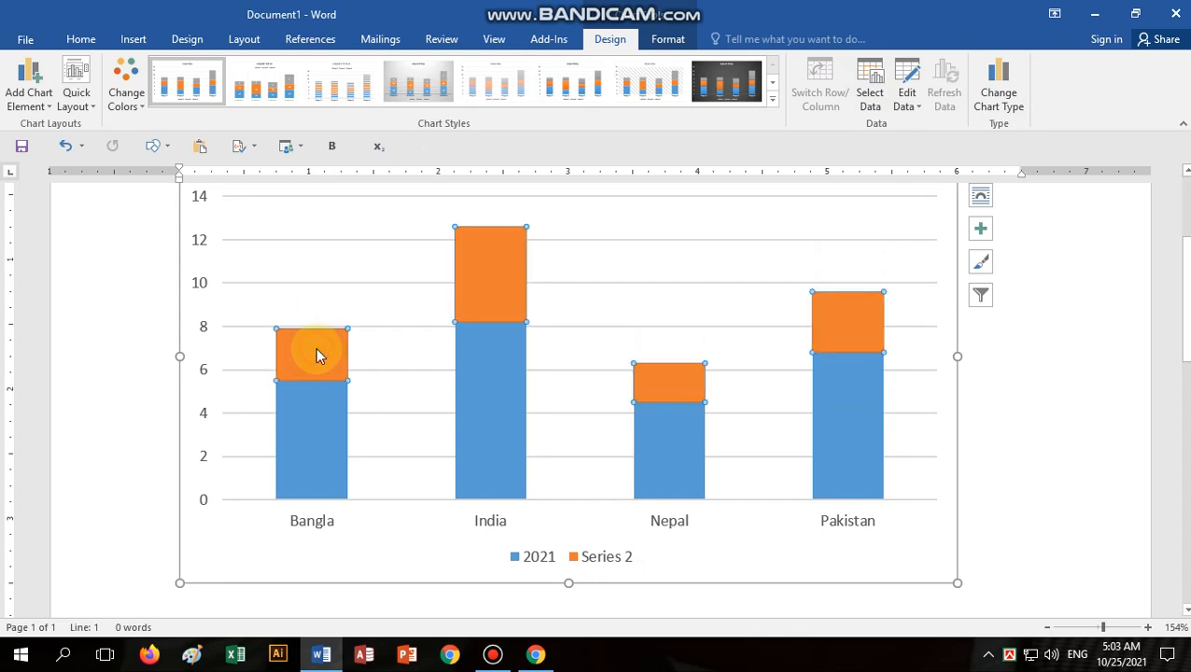
pyautogui.press('Delete')
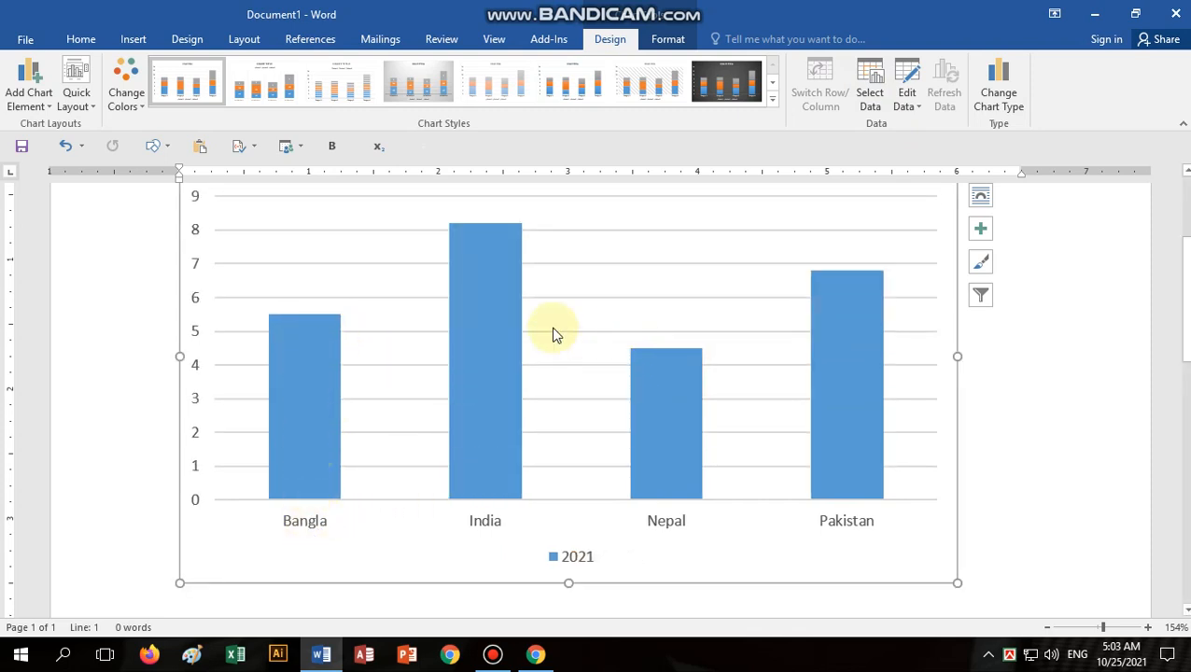
# Step: Fill only the Pakistan column with the standard green colour
pyautogui.click(501, 307)
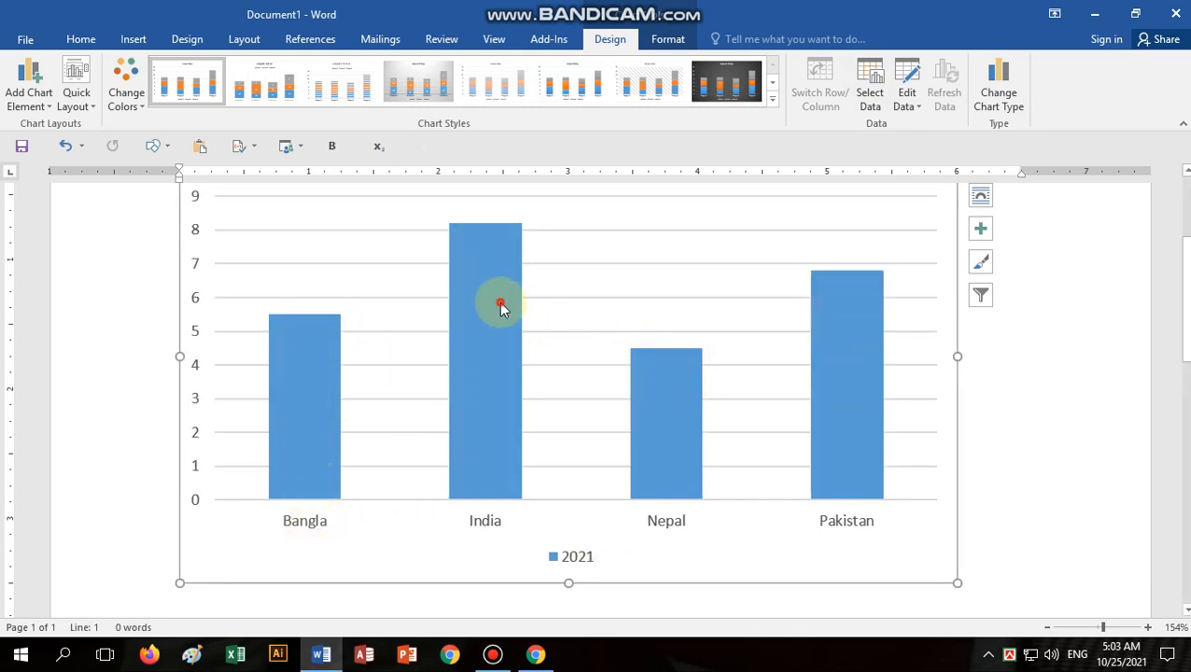
pyautogui.click(668, 38)
pyautogui.click(456, 62)
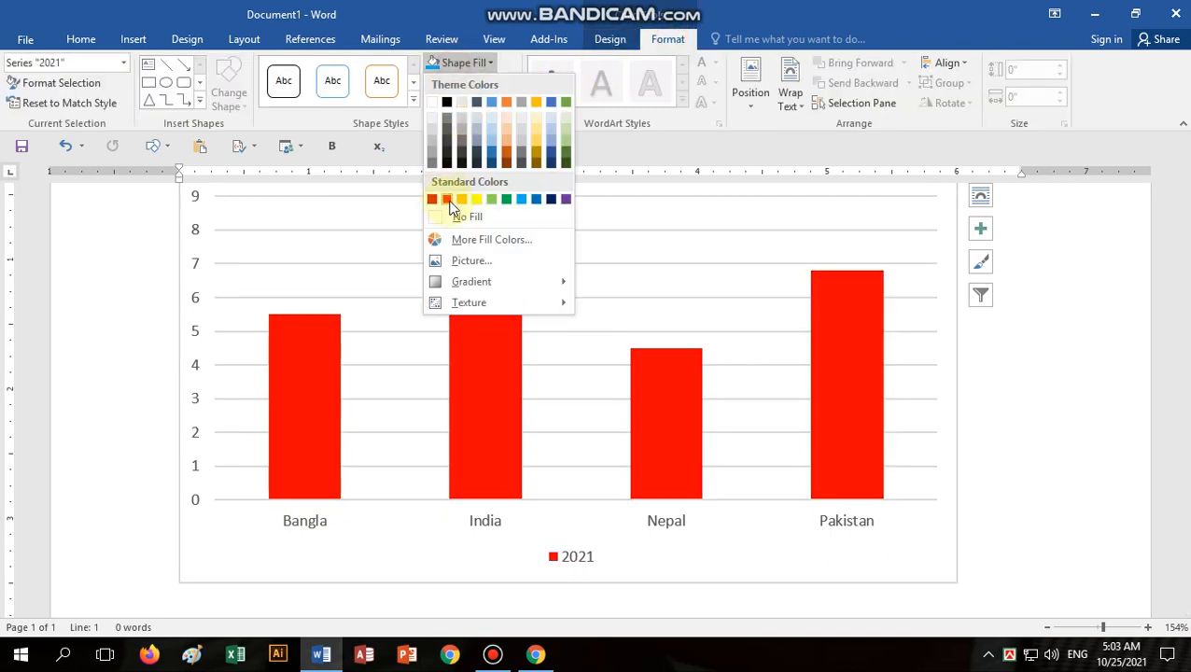
pyautogui.click(846, 336)
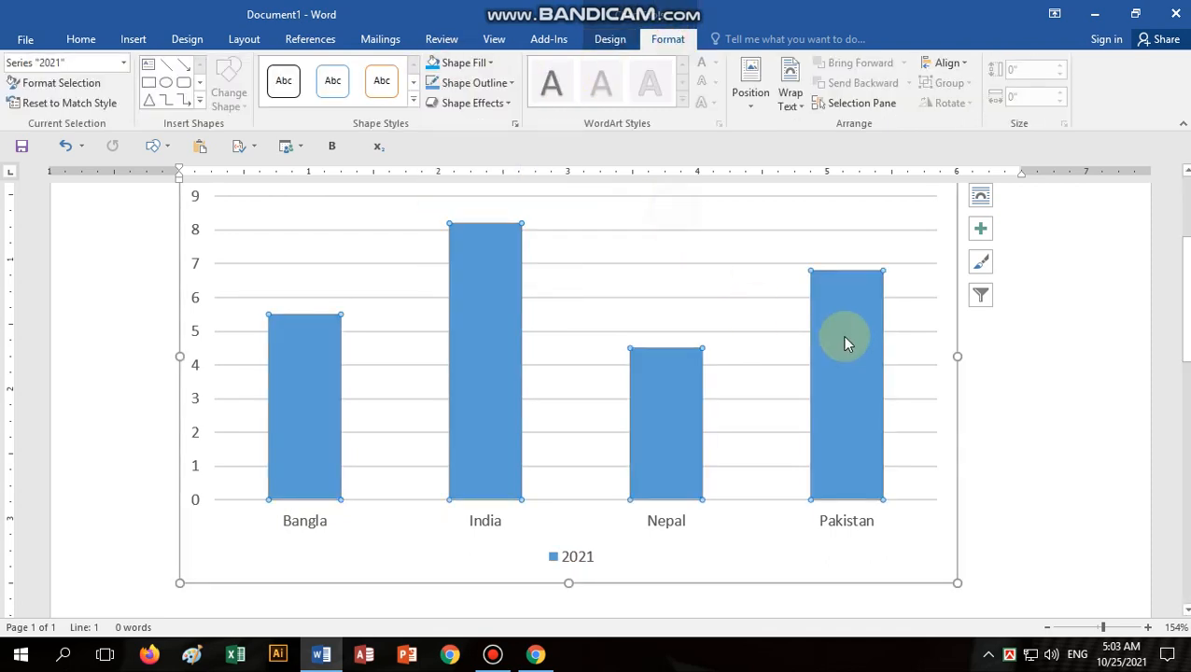
pyautogui.click(464, 63)
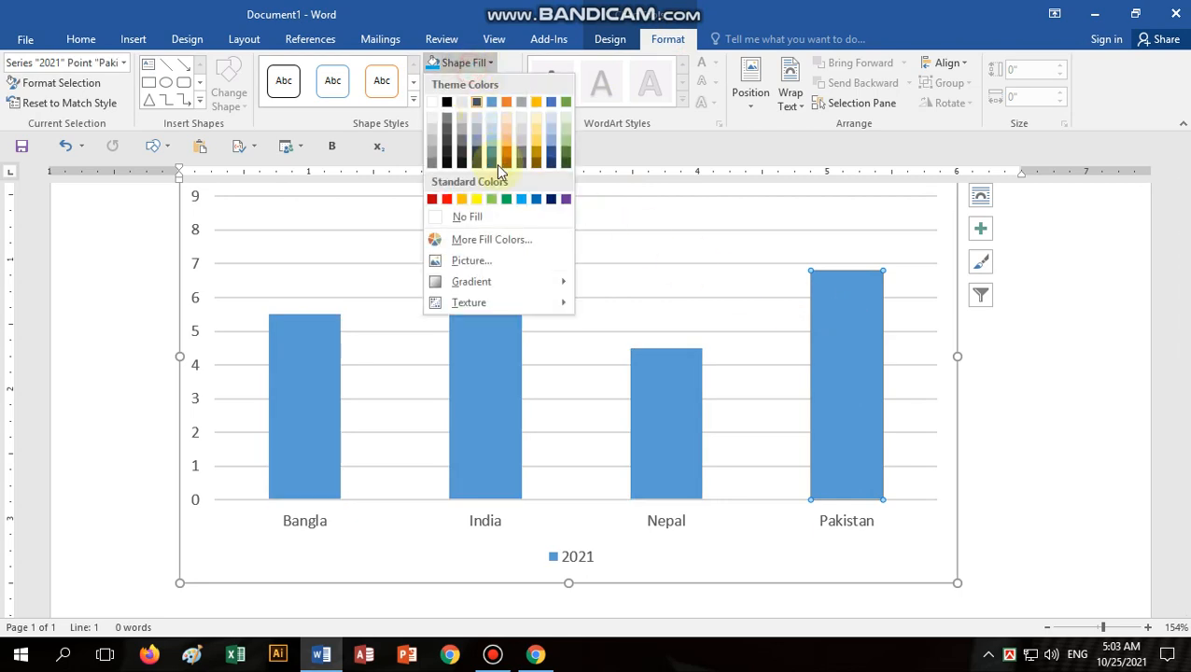
pyautogui.click(506, 198)
# Step: Fill the India column with standard purple and the Bangla column with dark red
pyautogui.click(489, 297)
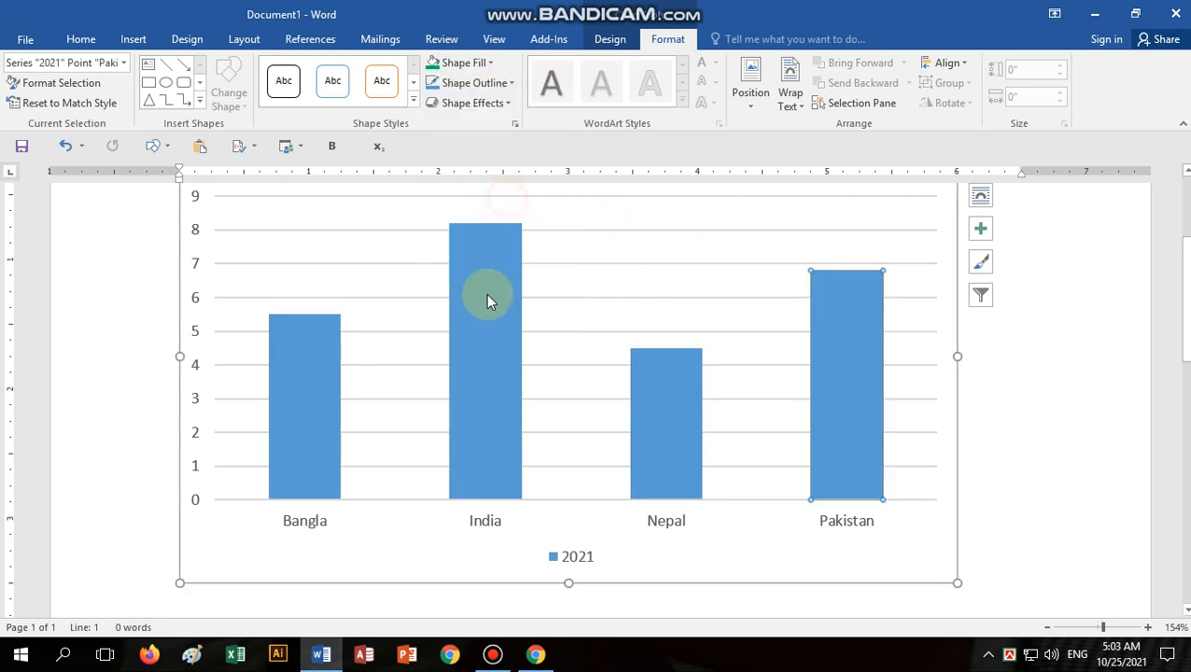
pyautogui.click(464, 62)
pyautogui.click(566, 197)
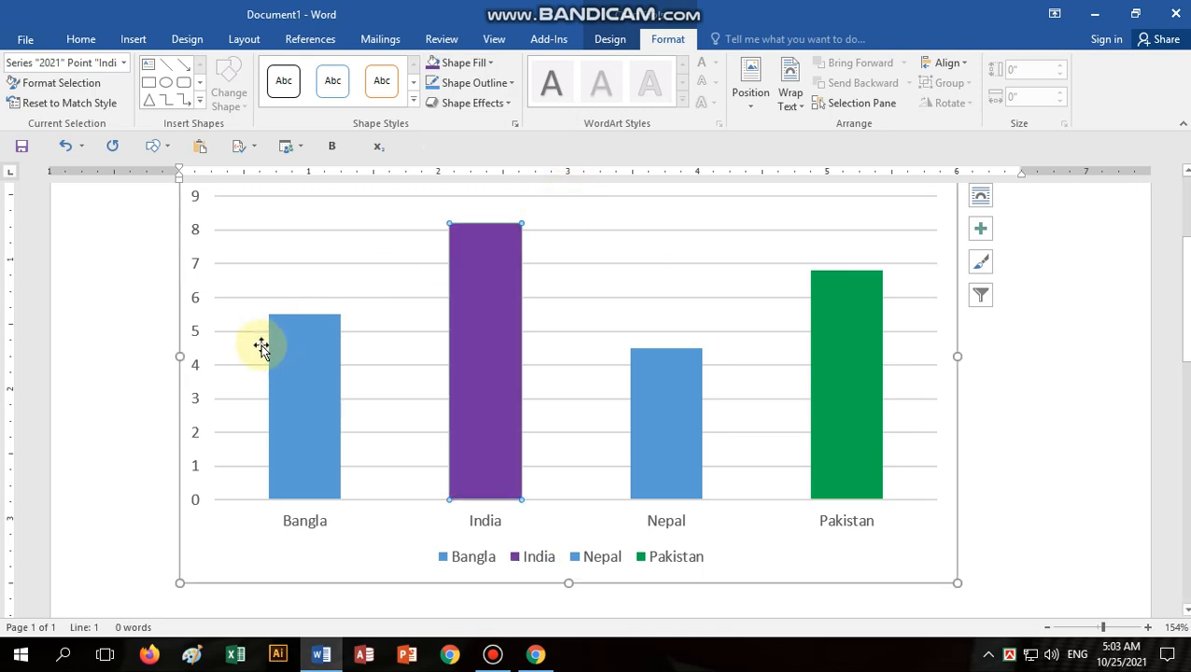
pyautogui.click(311, 343)
pyautogui.click(458, 62)
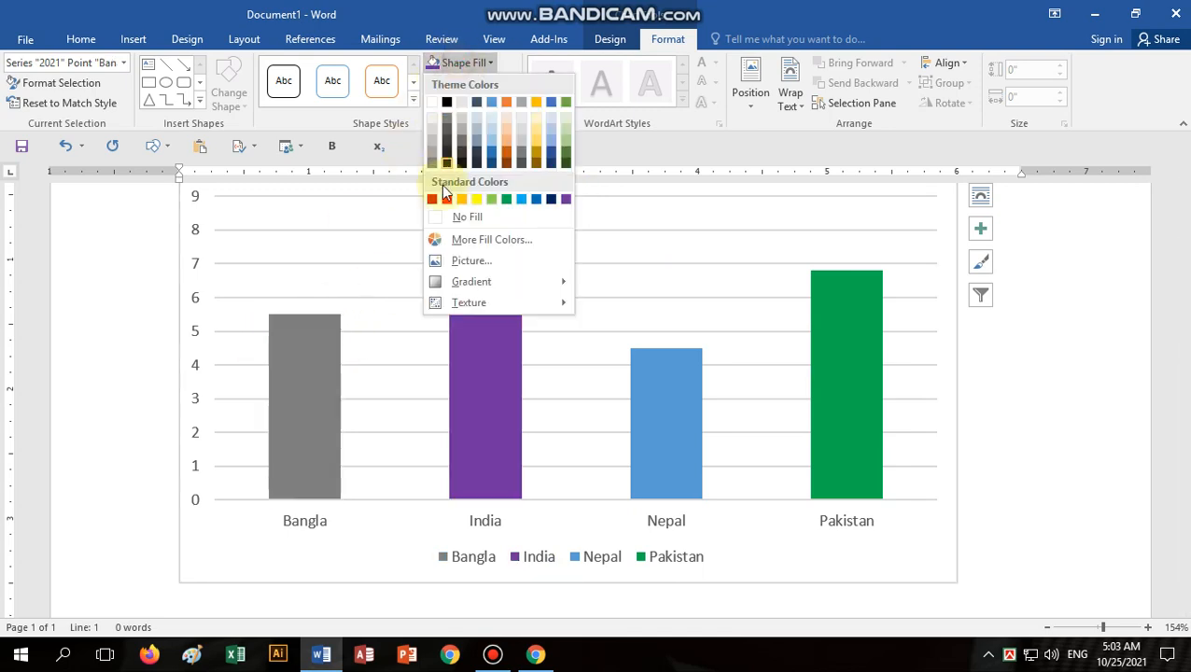
pyautogui.click(434, 200)
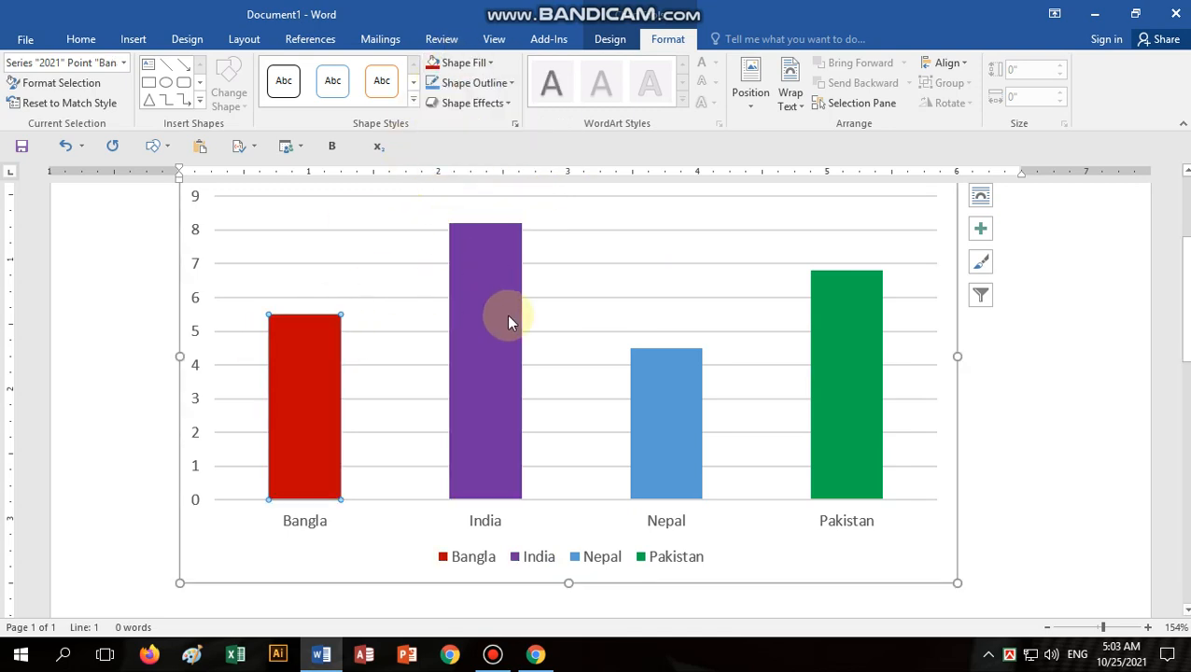
# Step: Fill the chart's plot area with a light green theme colour
pyautogui.click(598, 221)
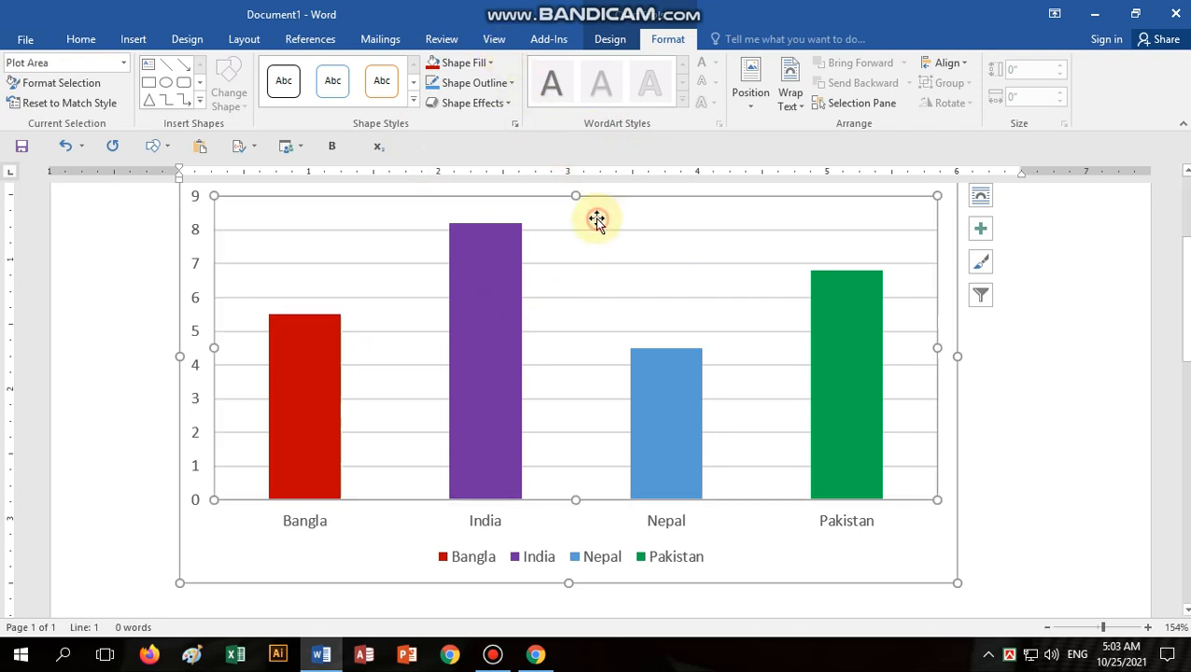
pyautogui.click(471, 62)
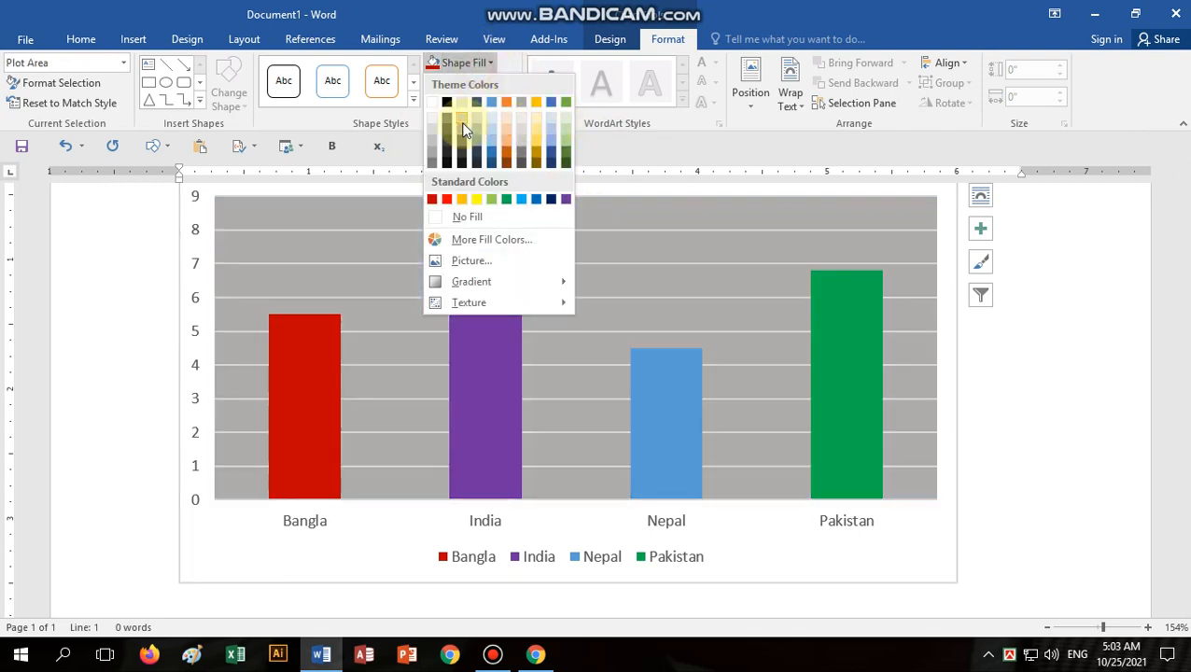
pyautogui.click(565, 125)
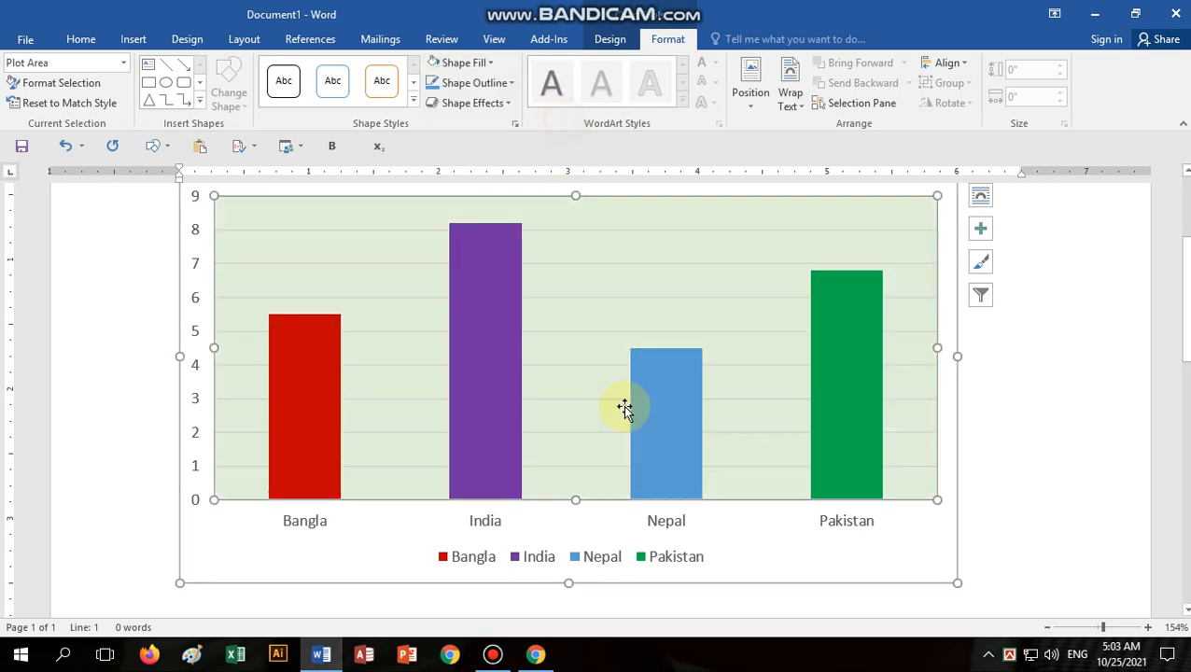
# Step: Examine the chart's legend entries together with the matching country columns and the title
pyautogui.scroll(-3, 571, 572)
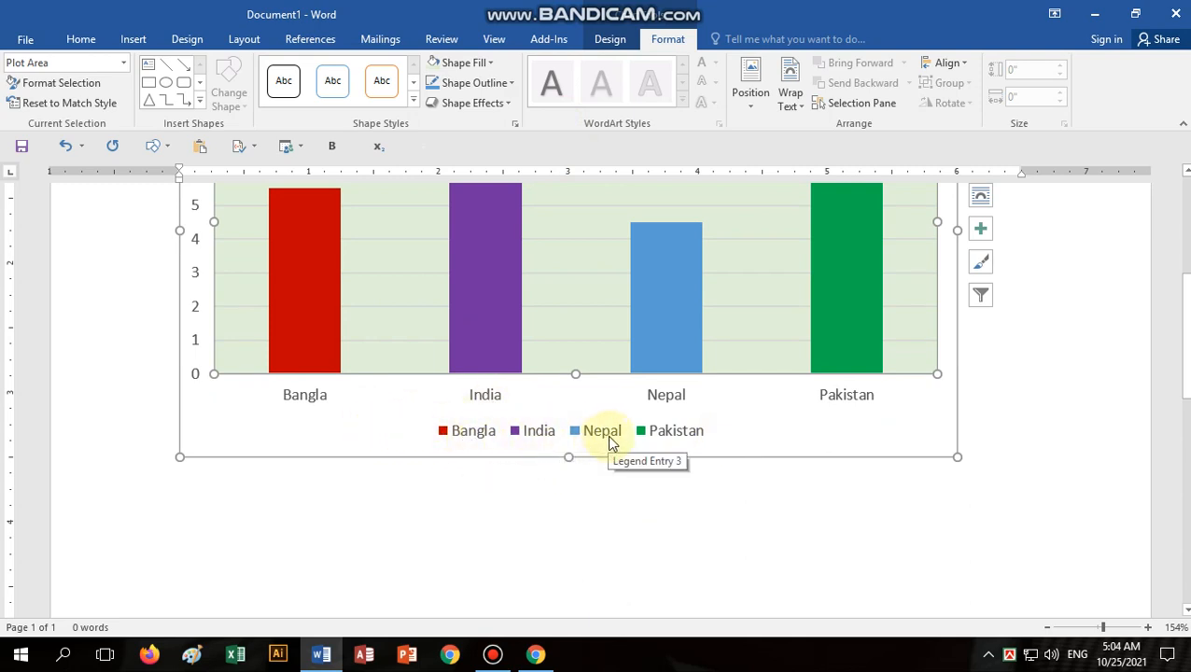
pyautogui.click(656, 438)
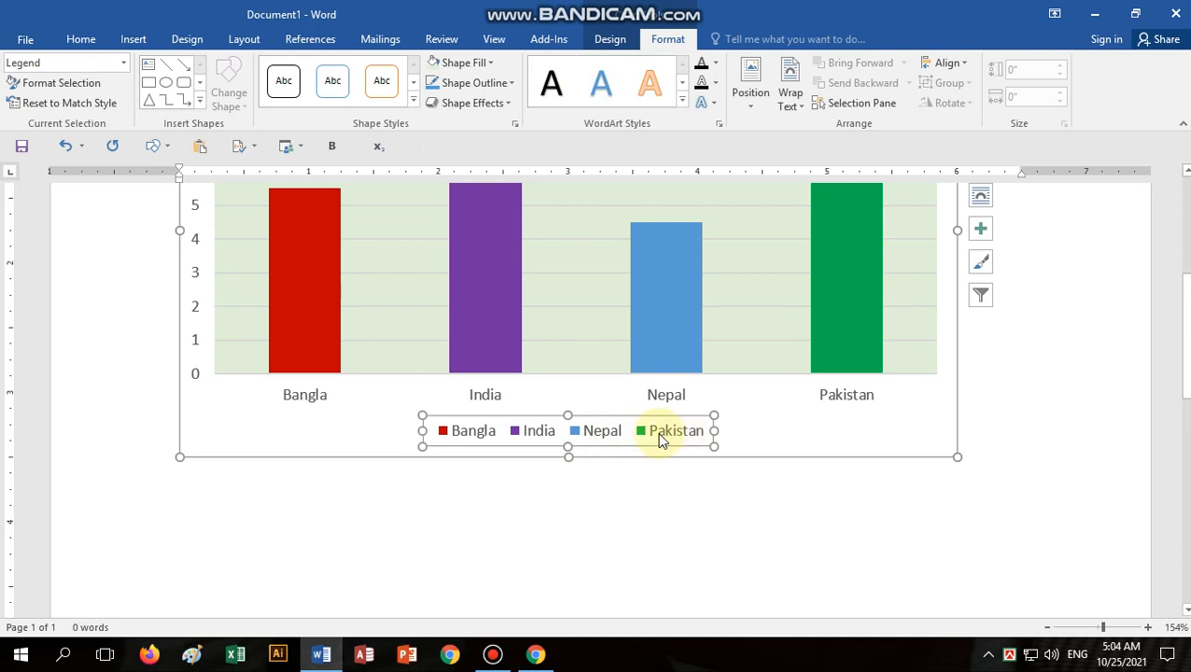
pyautogui.click(835, 301)
pyautogui.click(706, 316)
pyautogui.click(505, 311)
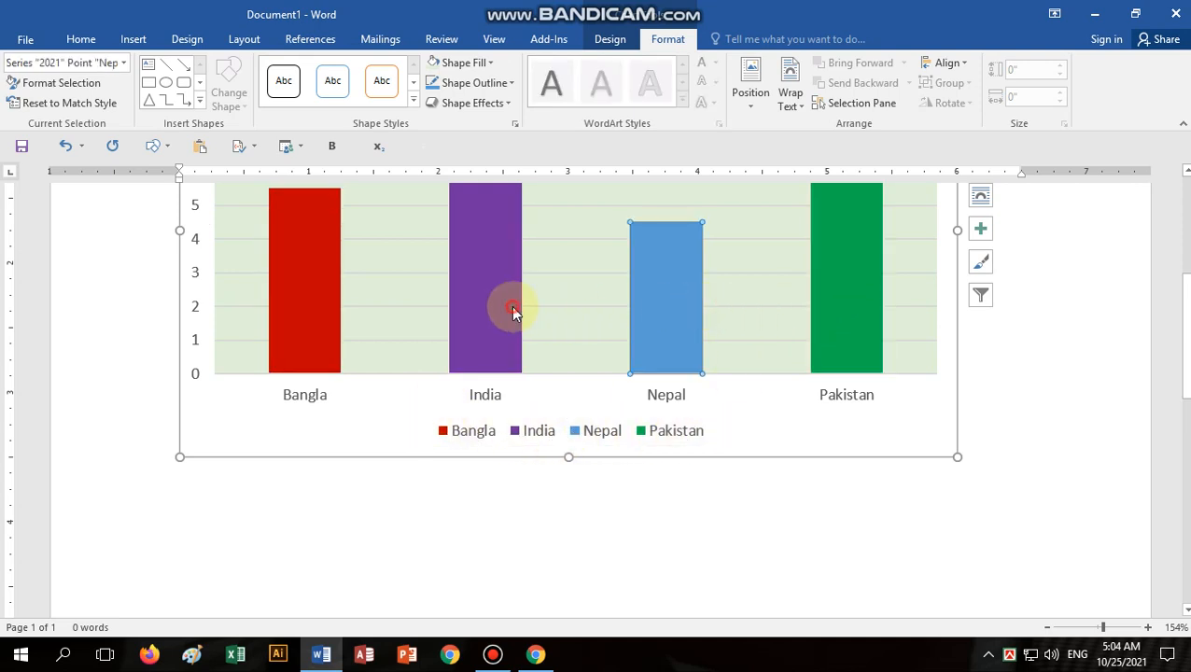
pyautogui.click(351, 306)
pyautogui.scroll(4, 502, 483)
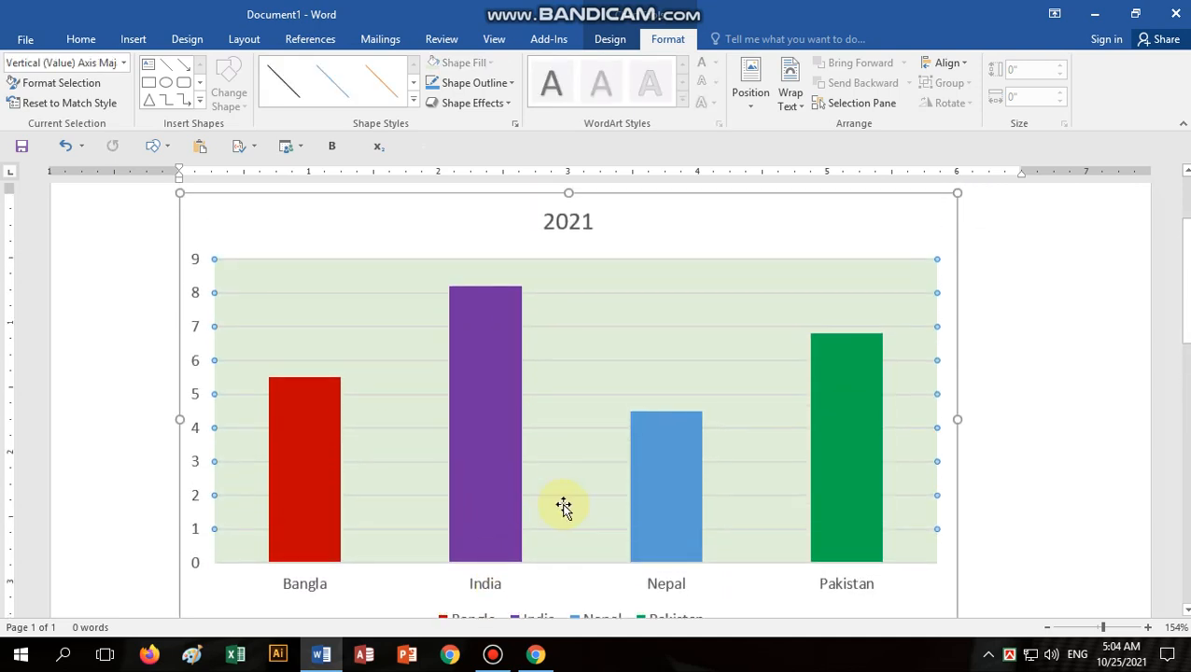
pyautogui.scroll(-4, 523, 509)
# Step: Add two paragraphs of filler text below the chart, one of repeated w's and one of repeated m's
pyautogui.click(971, 466)
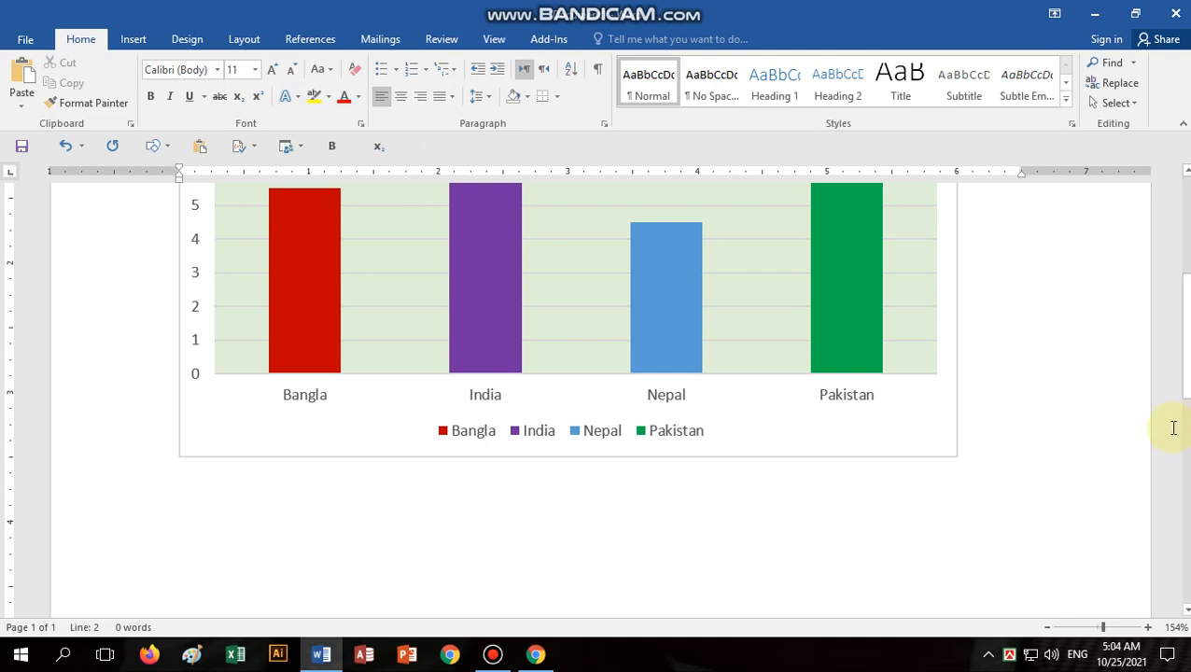
pyautogui.write('wwwwwwwwwwwwwwwwwwwwwwwwwwwwwwwwwwwwwwwwwwwwww')
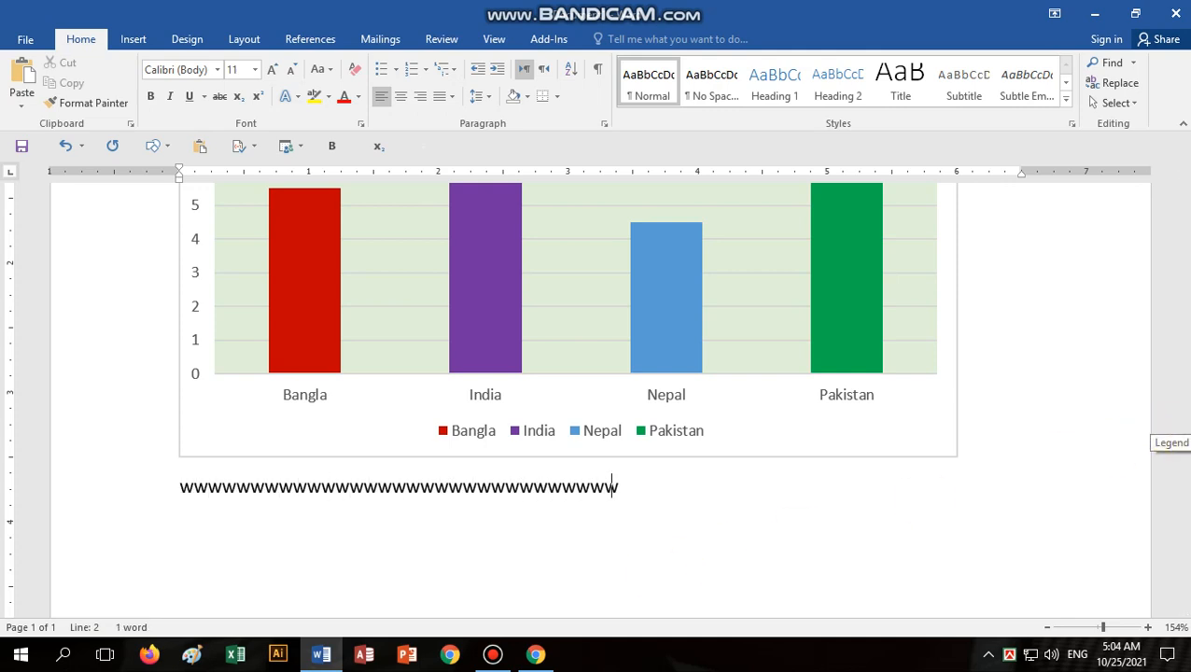
pyautogui.write('wwwwwwwwwwwwwwwwwwwwwwwwwwwwwwwwwwwwwwwwwwwwwwwwwwwwwwwwwwwww')
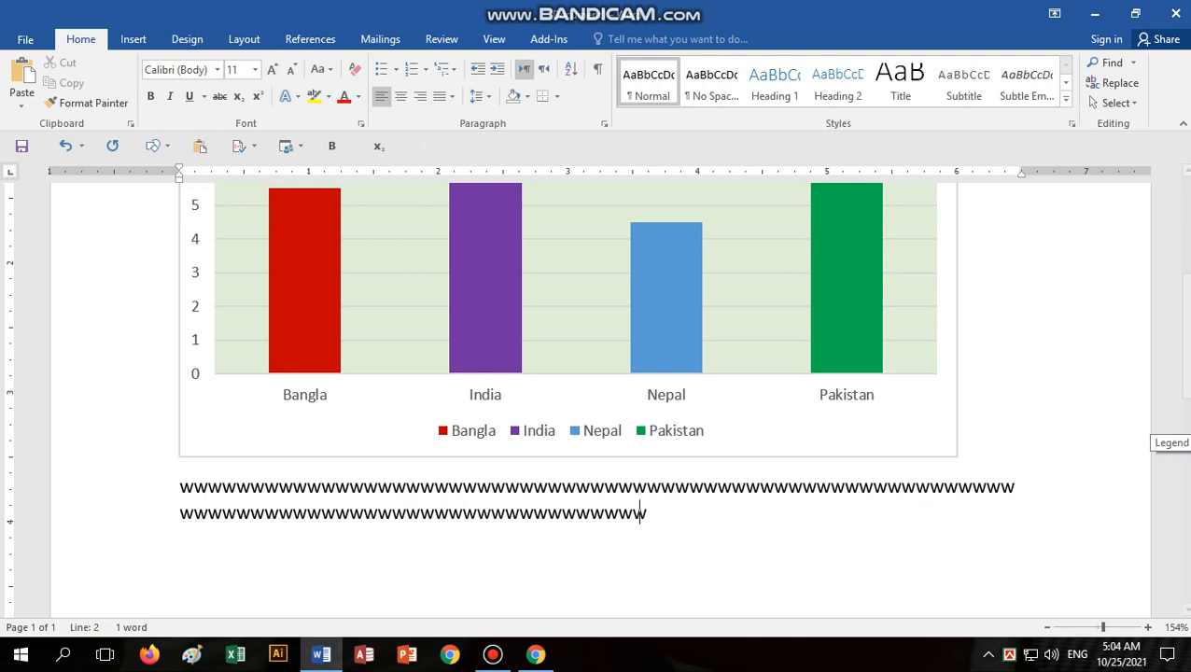
pyautogui.write('wwwwwwwwwwwwwwwwwwwwwww')
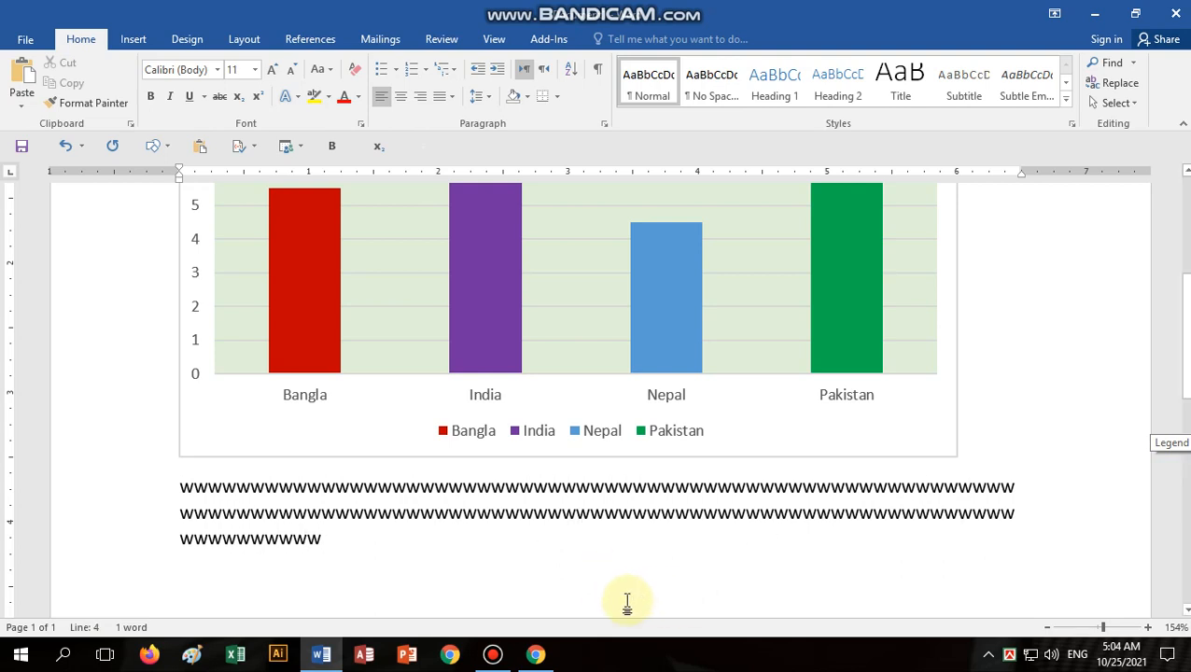
pyautogui.press('Return')
pyautogui.write('m')
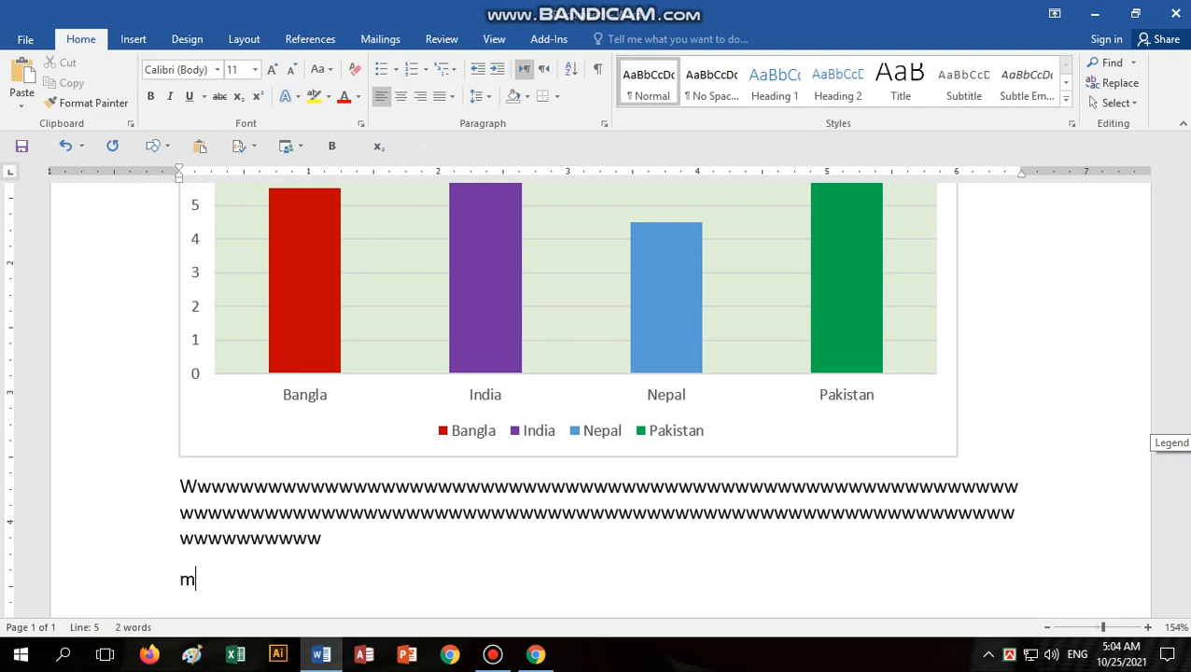
pyautogui.write('mmmmmmmmmmmmmmmmmmmmmmmmmmmmmmmmmmmmmmmmmmmmmmmmmmmmmmmmmmm')
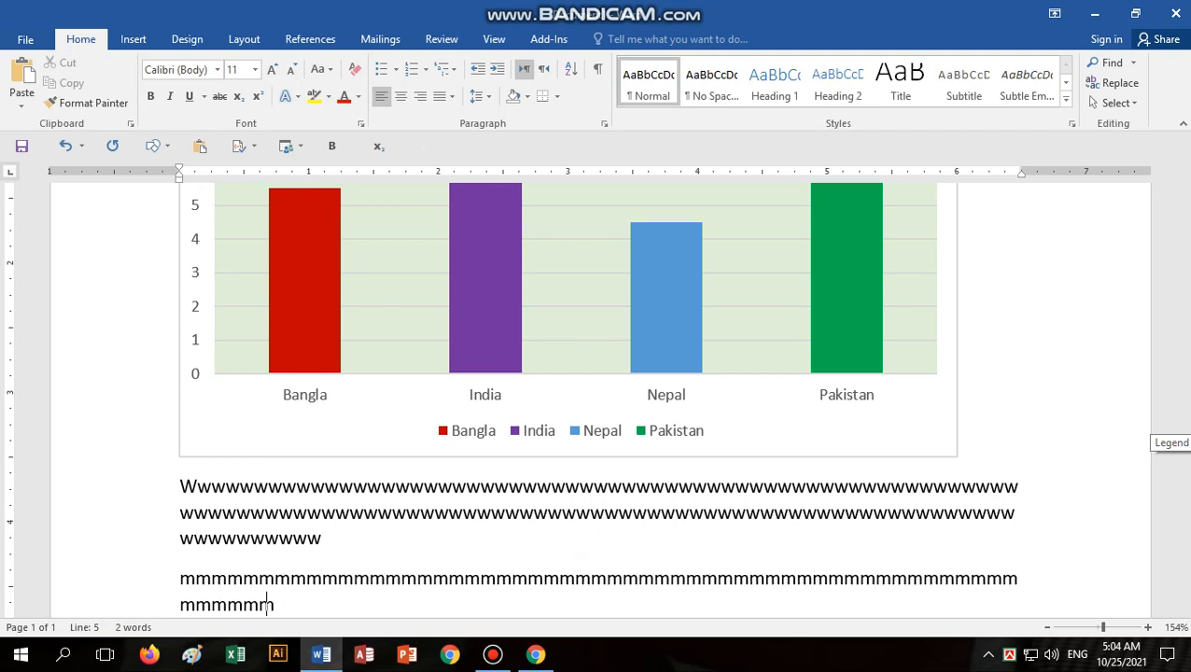
pyautogui.write('mmmmmmmmmmmmmmmmmmmmmmmmmmmmmmmmmmmmmmmmmmmmmmmmmmmmmmmmmmmmmmmmmmmmmmmmm')
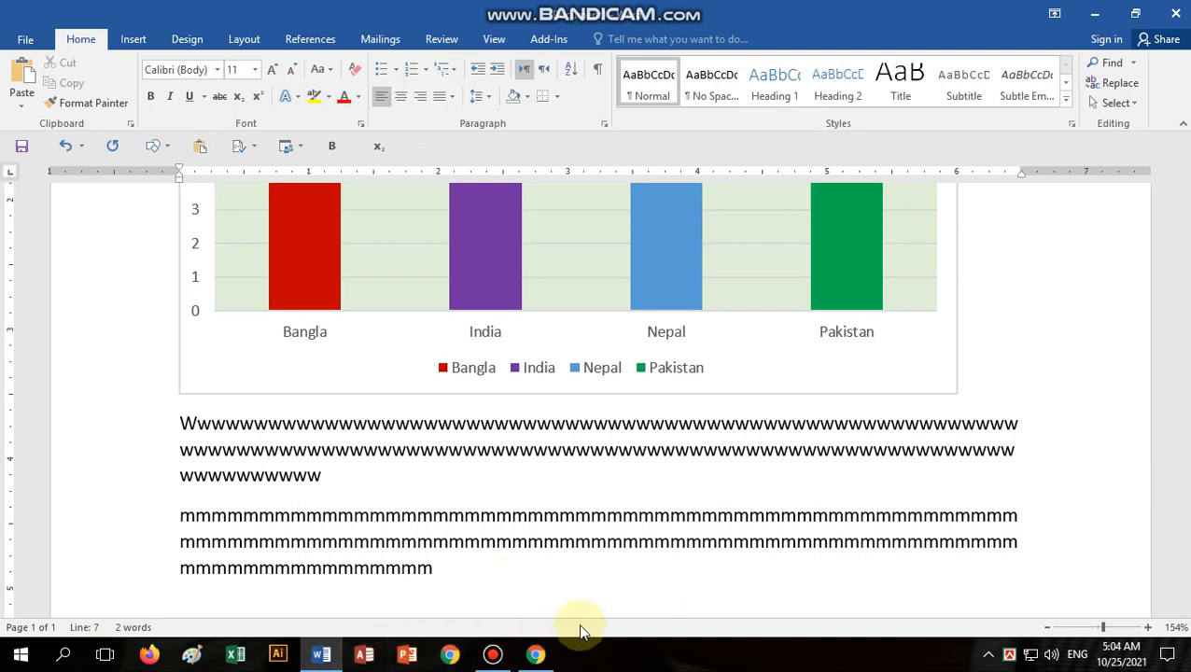
# Step: Add two more filler paragraphs below the existing text, one of repeated m's and one of repeated w's
pyautogui.press('Return')
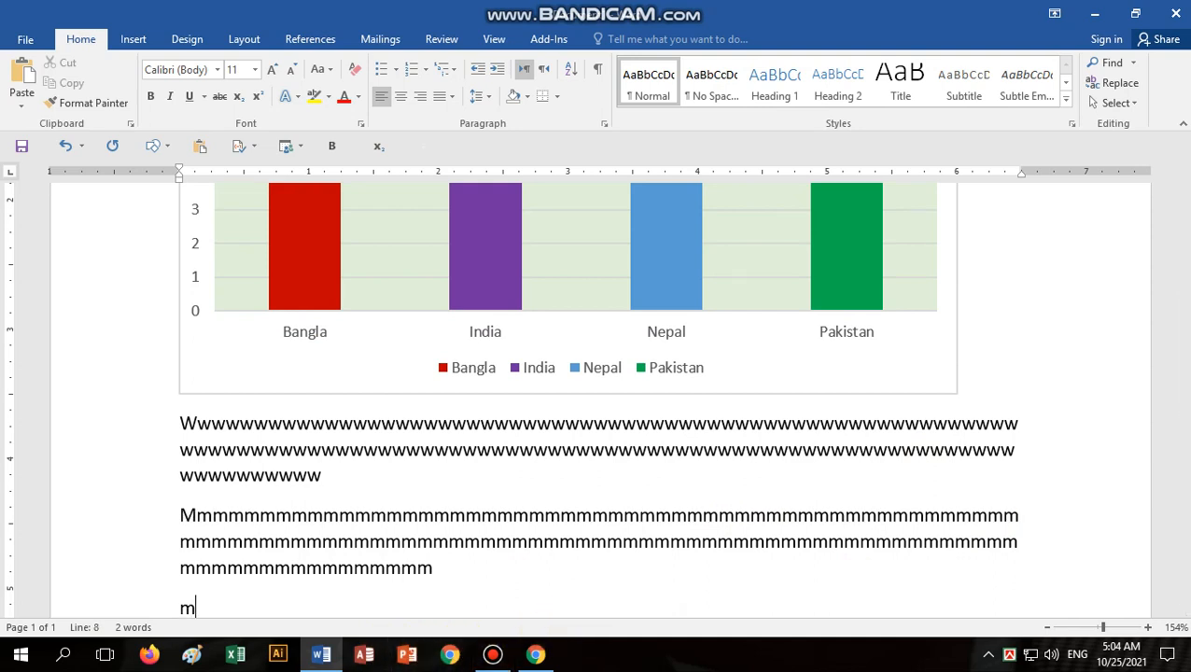
pyautogui.write('mmmmmmmmmmmmmmmmmmmmmmmmmmmmmmmmmmmmmmmmmmmmmmmmmmmmmmmmmmmmmm')
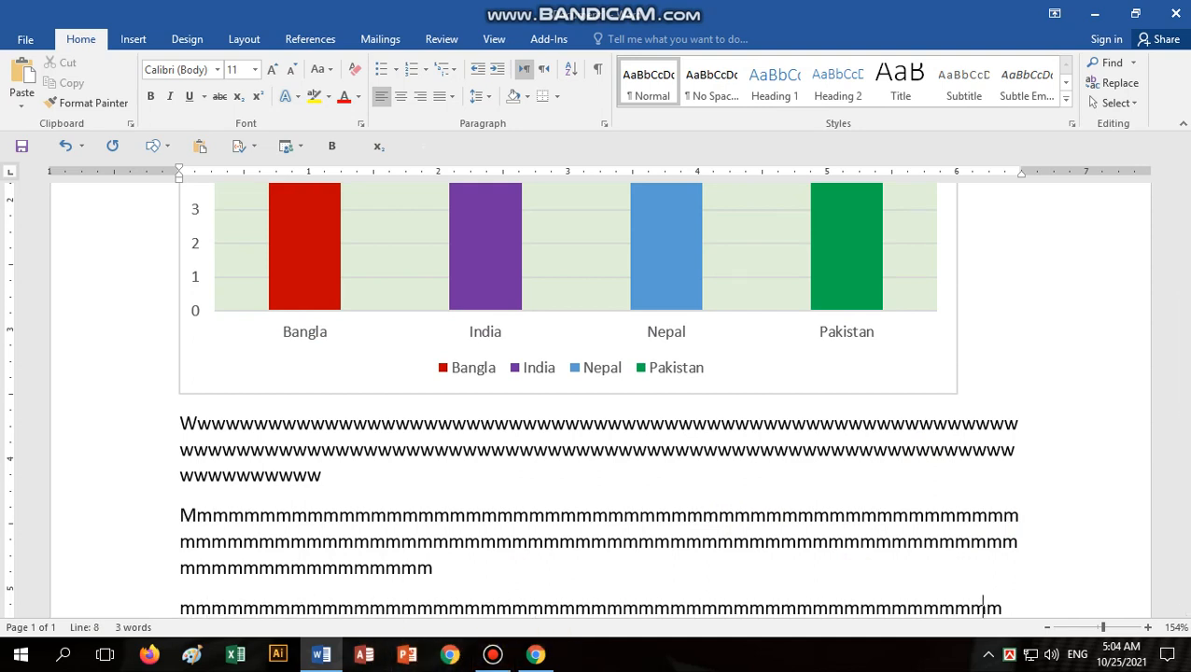
pyautogui.write('mmmmmmmmmmmmmmmmmmmmmmmmmmmmmmmmmmmmmmmmmmmmmmmmmmmmmm')
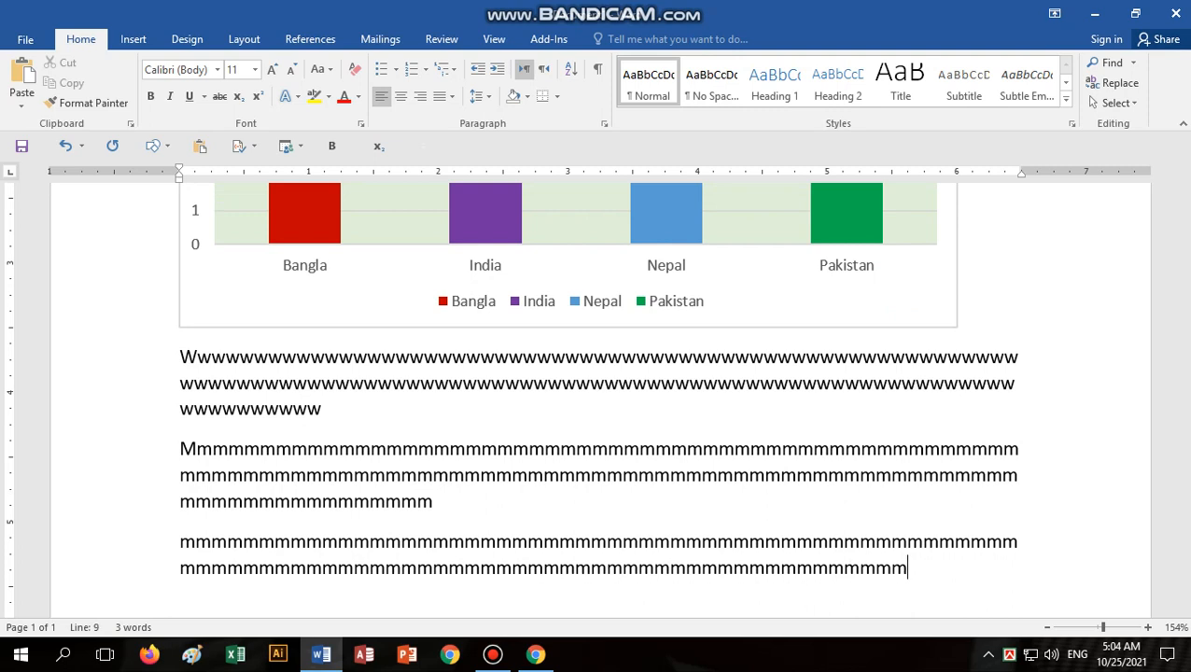
pyautogui.press('Return')
pyautogui.write('w')
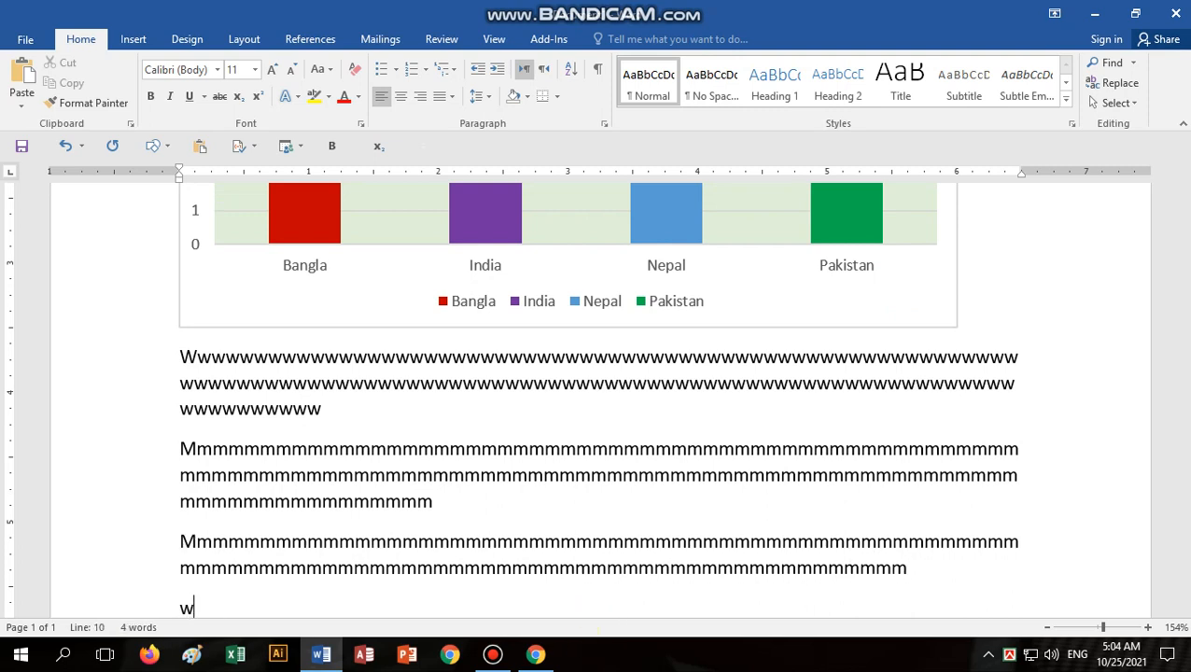
pyautogui.write('wwwwwwwwwwwwwwwwwwwwwwwwwwwwwwwwwwwwwwwwwwwwwwwwwwwwwwwwwwwwwwwwwwwwwwwwwwwwwwwwwwwwwwwwwwwwwwwwwwwwwwwwwwwwwwwwwwwwwwwwwwwww')
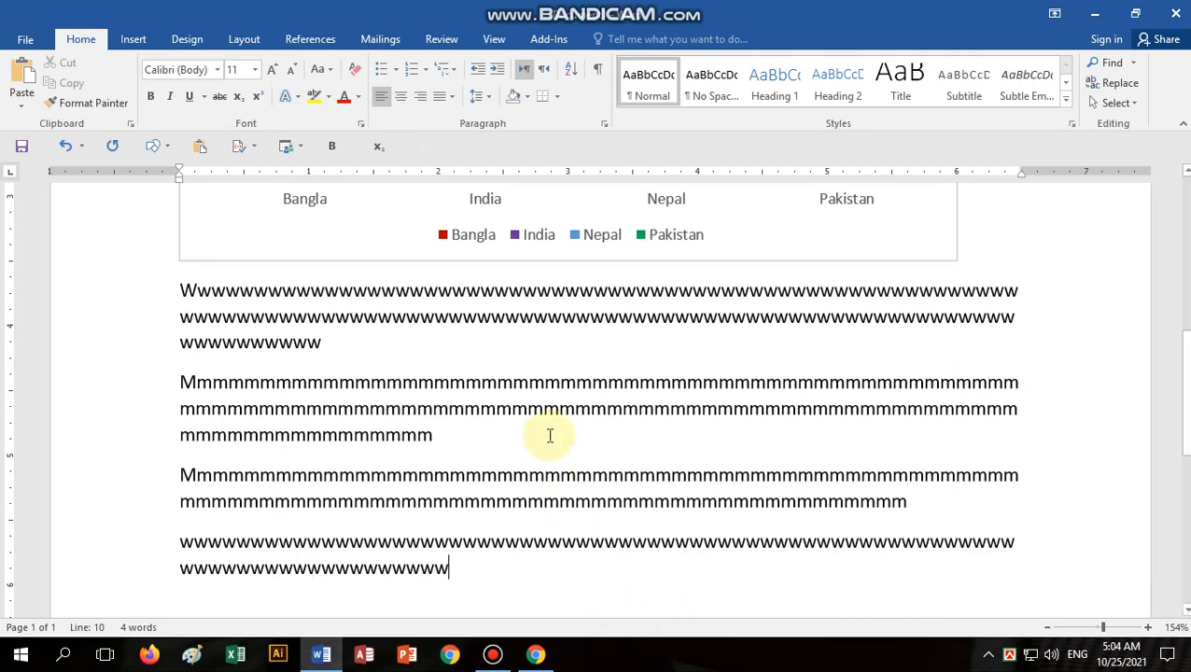
# Step: Apply the second chart style to the 2021 column chart, with data labels inside the columns and the legend above
pyautogui.scroll(-7, 565, 446)
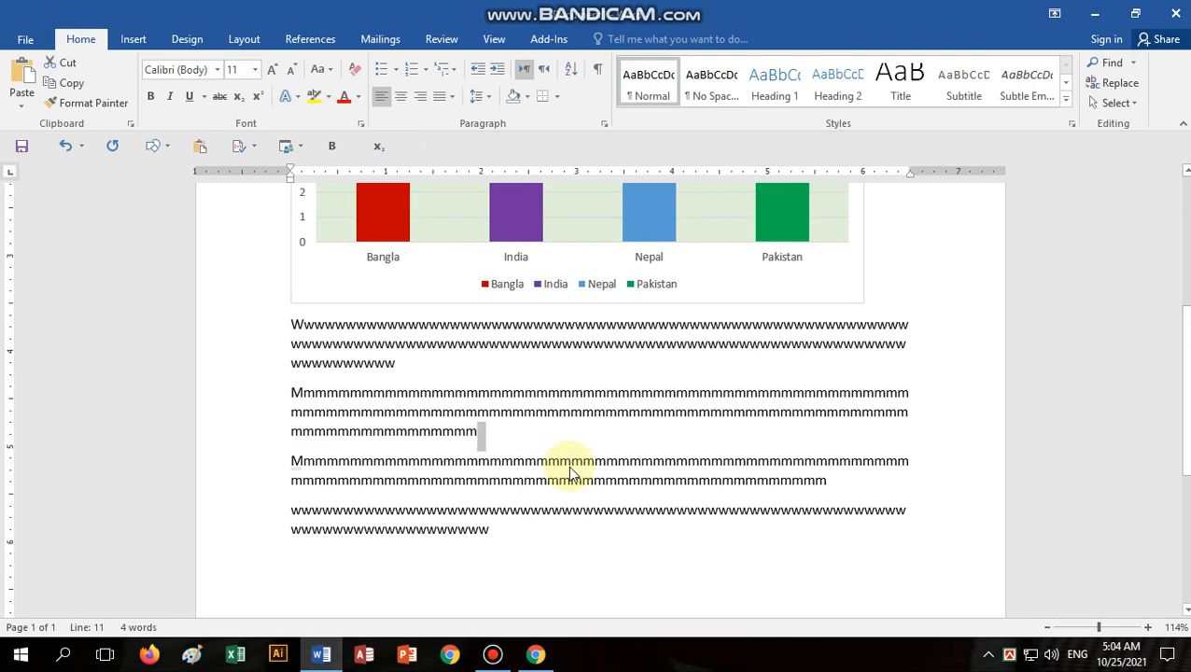
pyautogui.scroll(-4, 573, 476)
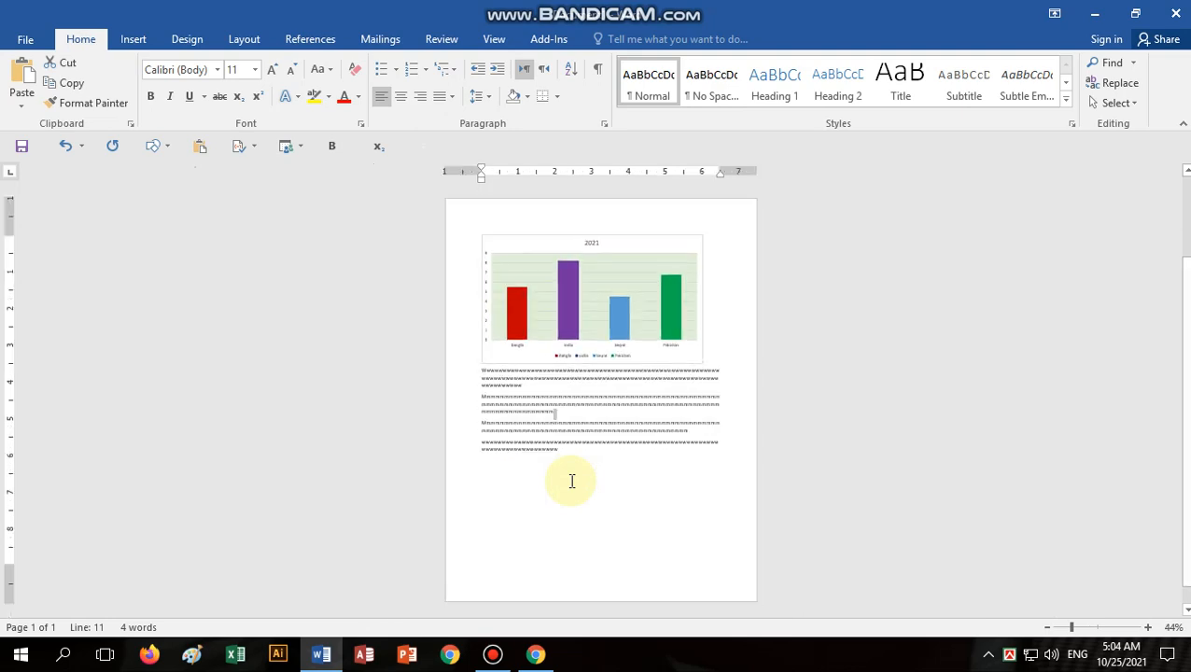
pyautogui.scroll(3, 572, 481)
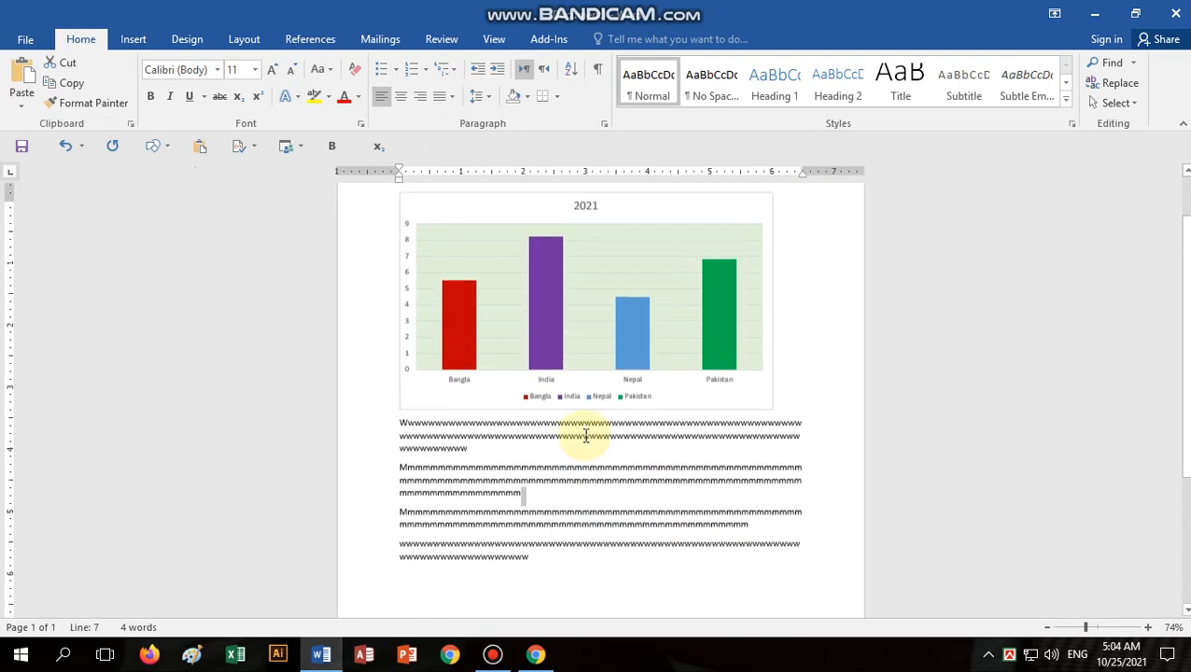
pyautogui.click(446, 312)
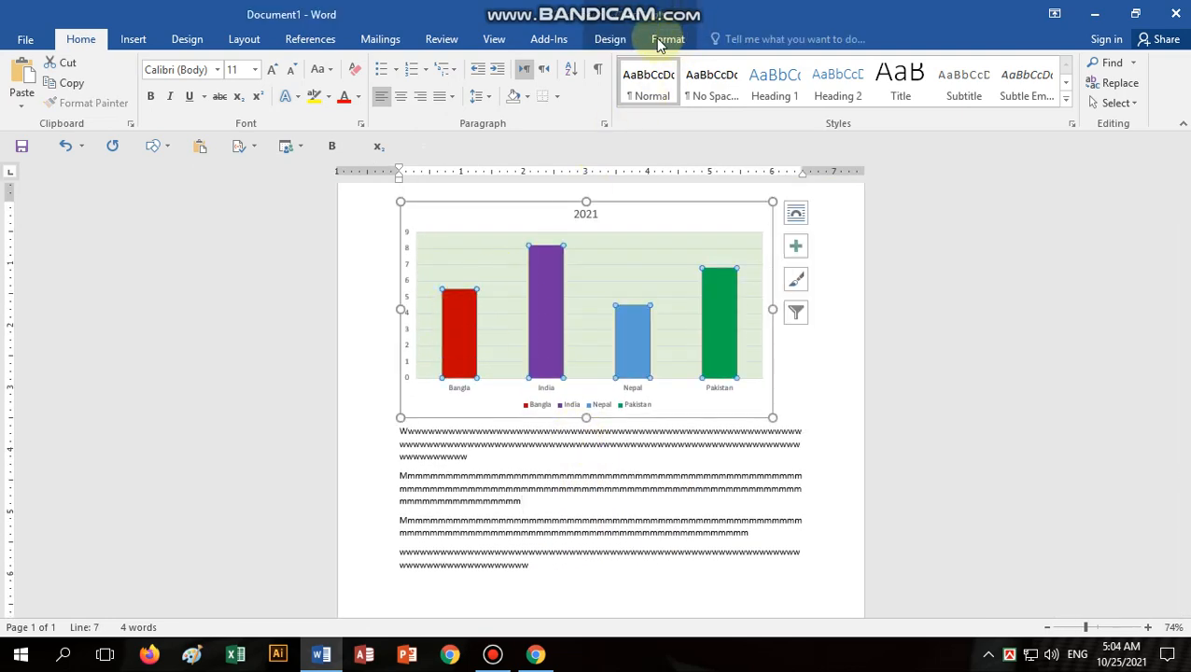
pyautogui.click(627, 43)
pyautogui.click(772, 97)
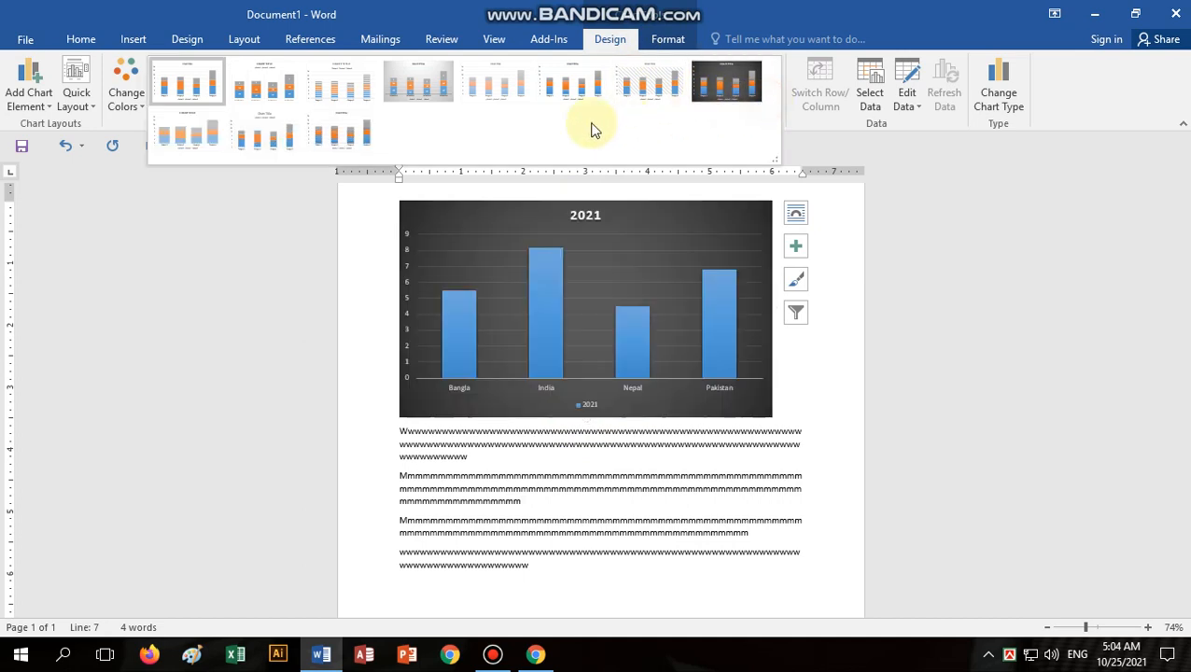
pyautogui.click(292, 93)
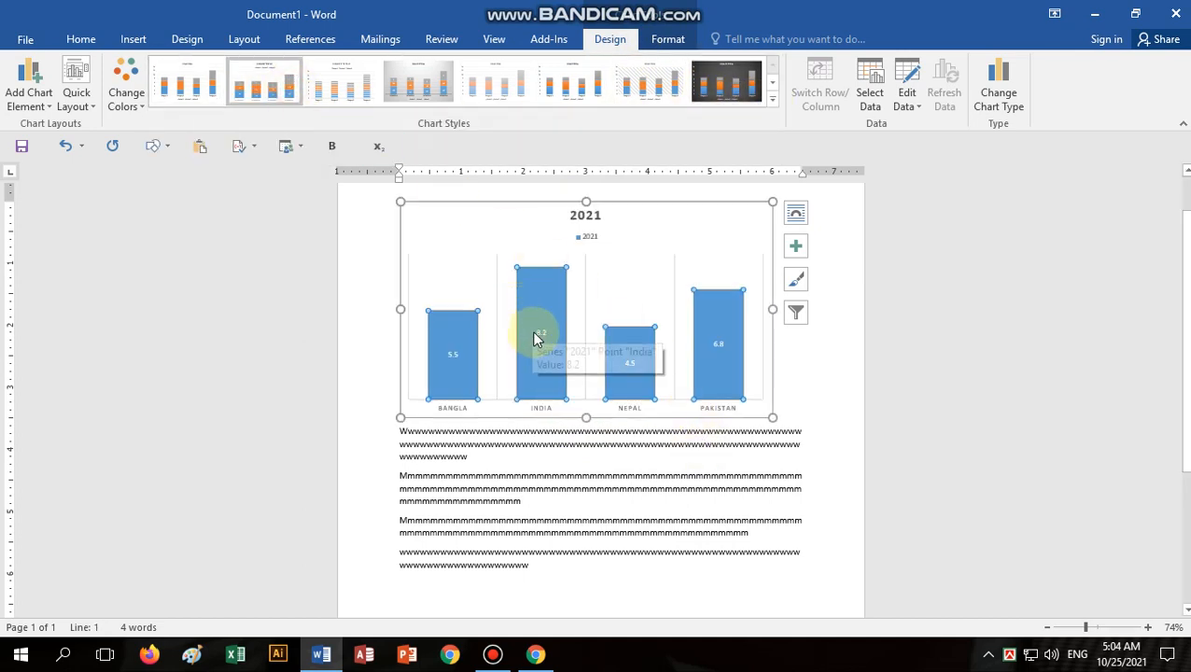
# Step: Format the data labels inside the chart's columns in standard yellow, bold, with font size 11
pyautogui.keyDown('ctrl'); pyautogui.scroll(5, 588, 407); pyautogui.keyUp('ctrl')
pyautogui.scroll(-2, 522, 455)
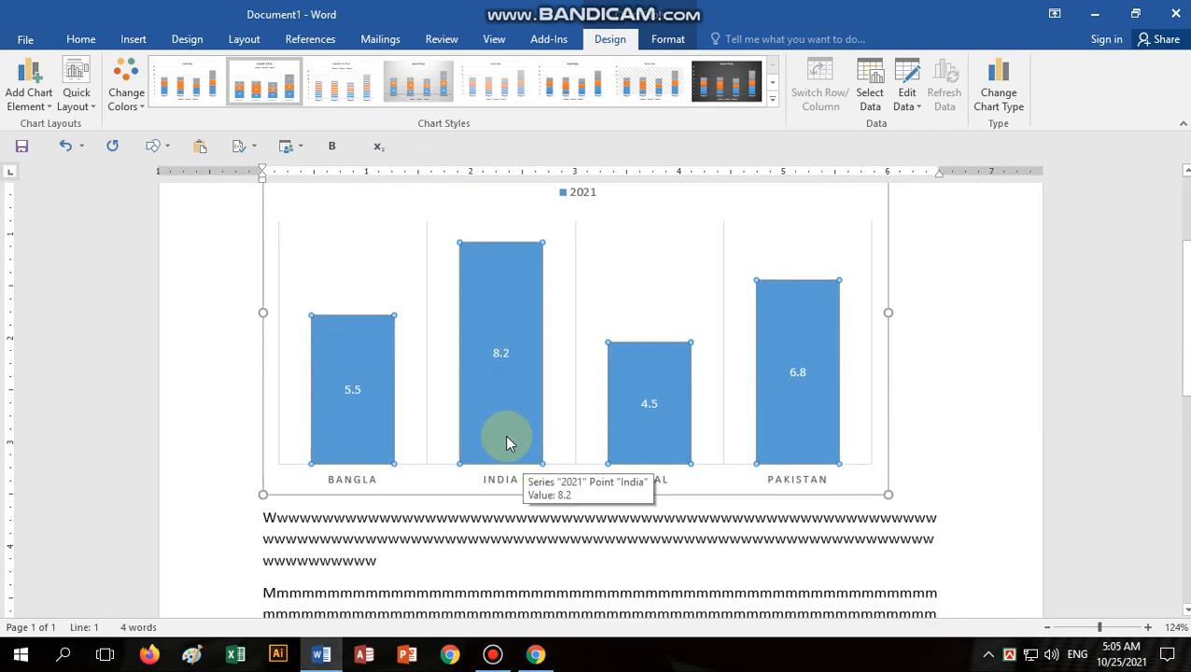
pyautogui.click(498, 351)
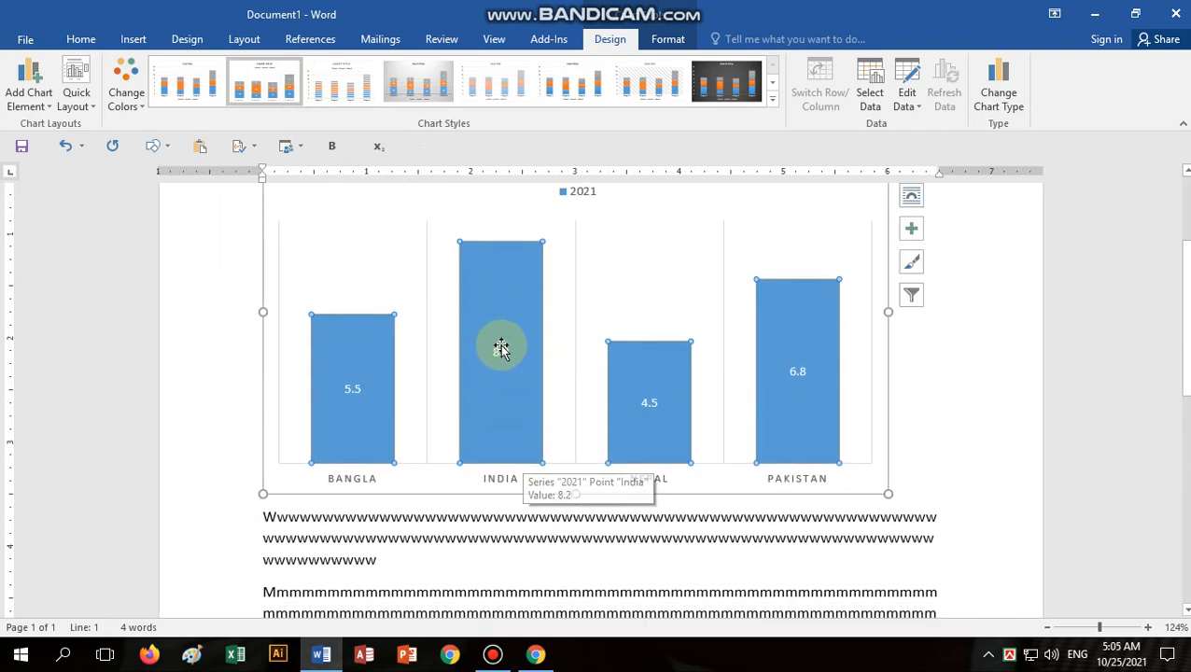
pyautogui.click(74, 37)
pyautogui.click(343, 99)
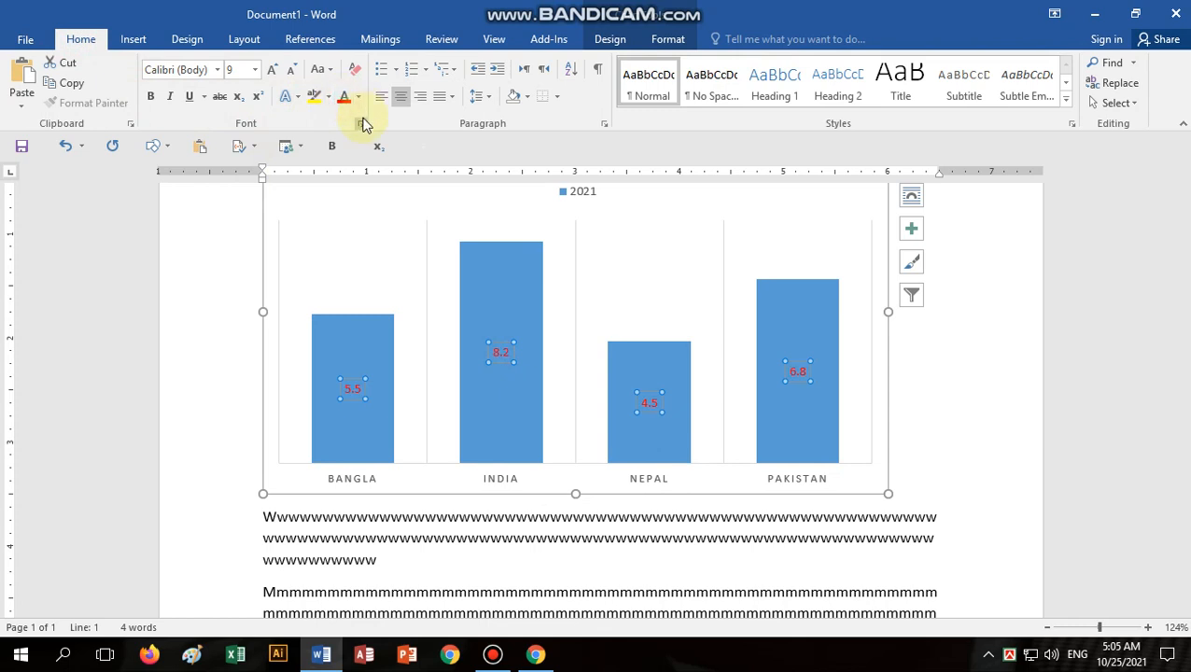
pyautogui.click(357, 97)
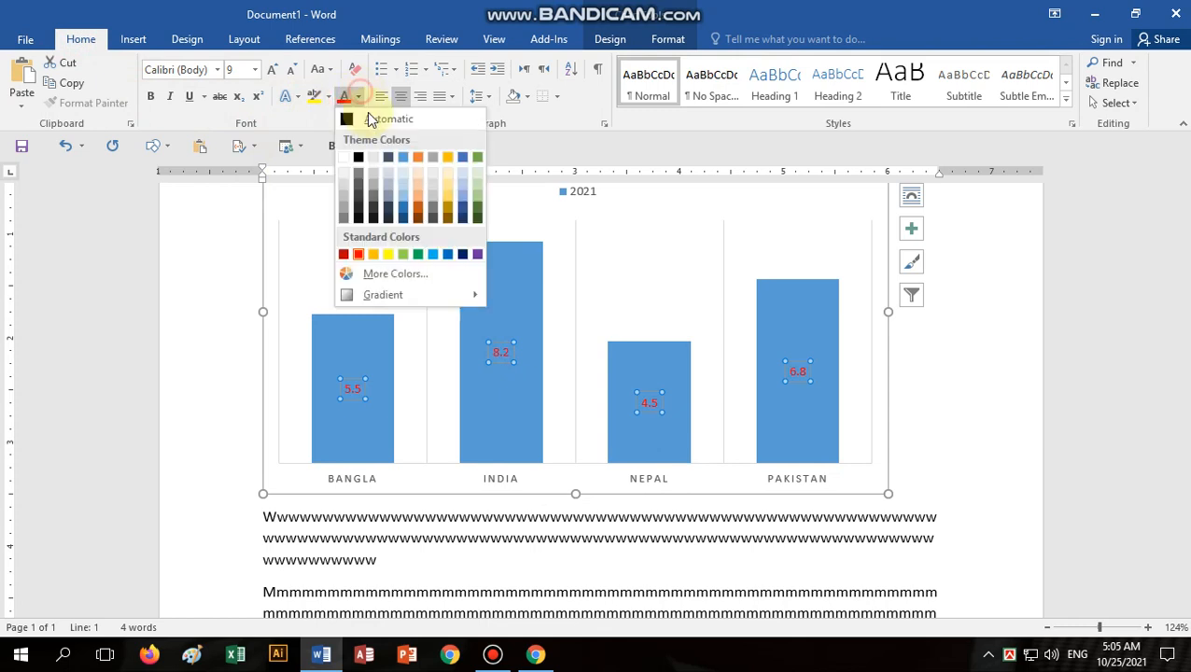
pyautogui.click(393, 254)
pyautogui.click(151, 98)
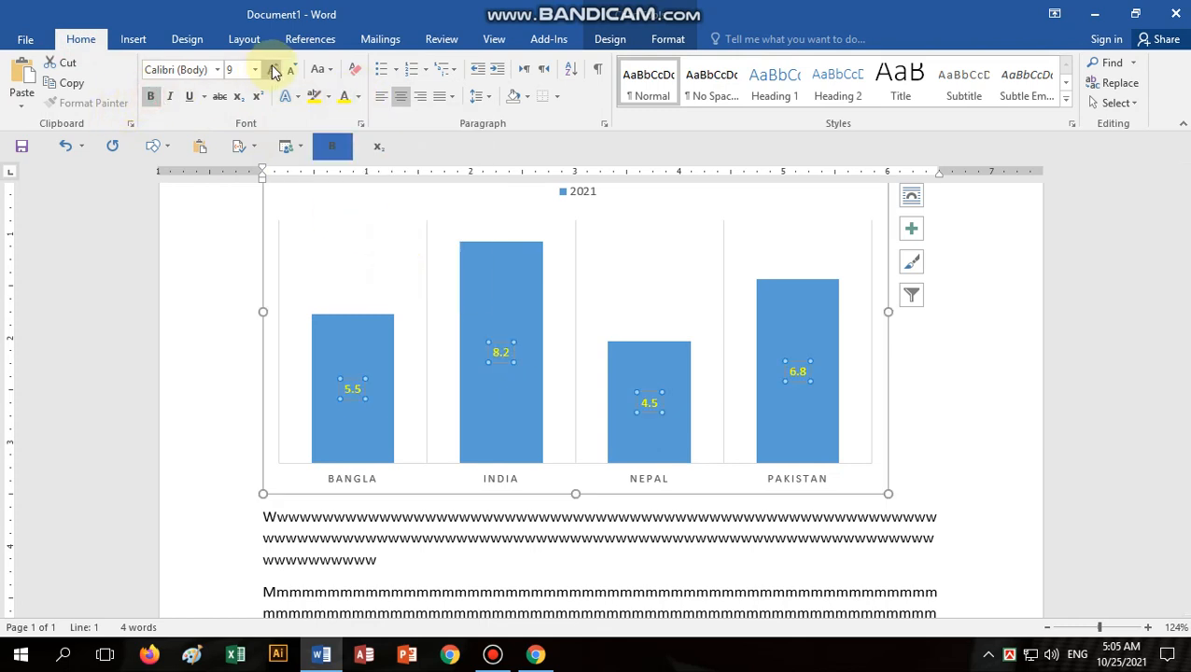
pyautogui.click(274, 72)
# Step: Delete the entire document content, including the chart and all filler paragraphs
pyautogui.scroll(3, 929, 439)
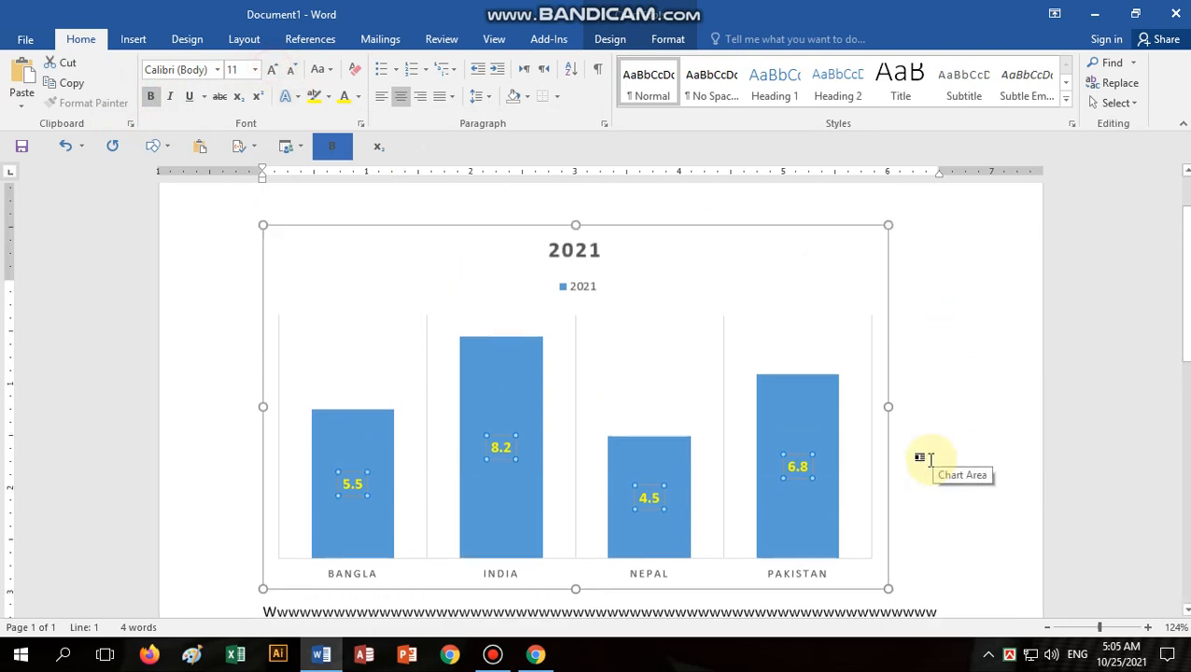
pyautogui.scroll(-3, 927, 459)
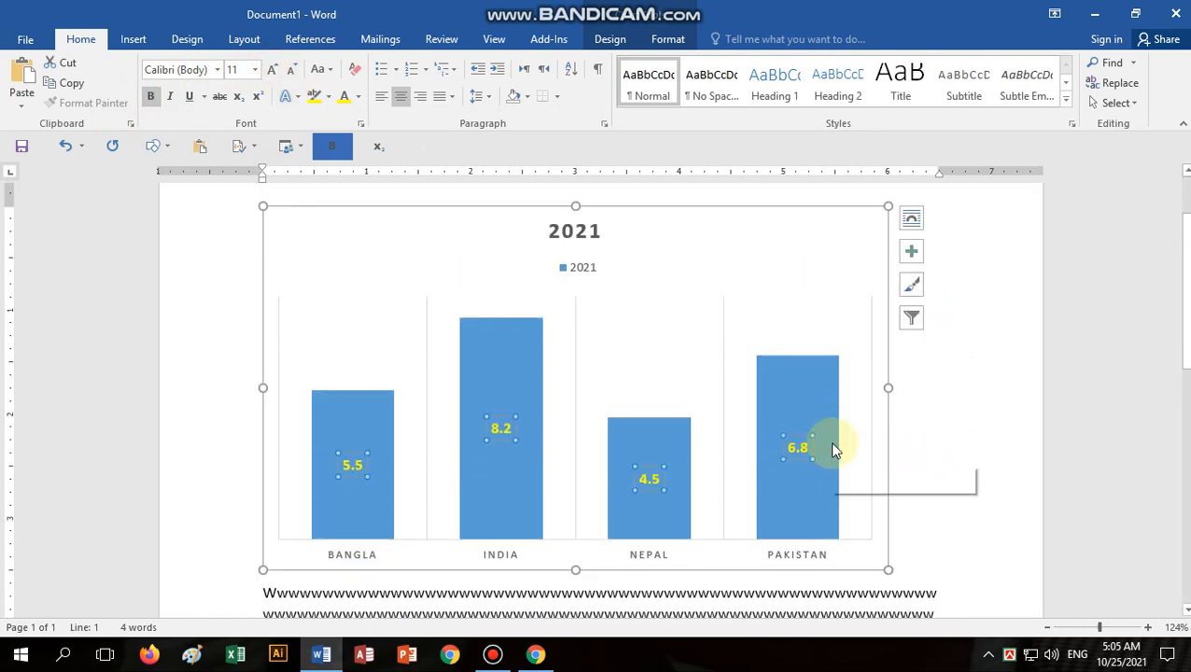
pyautogui.hotkey('ctrl', 'a')
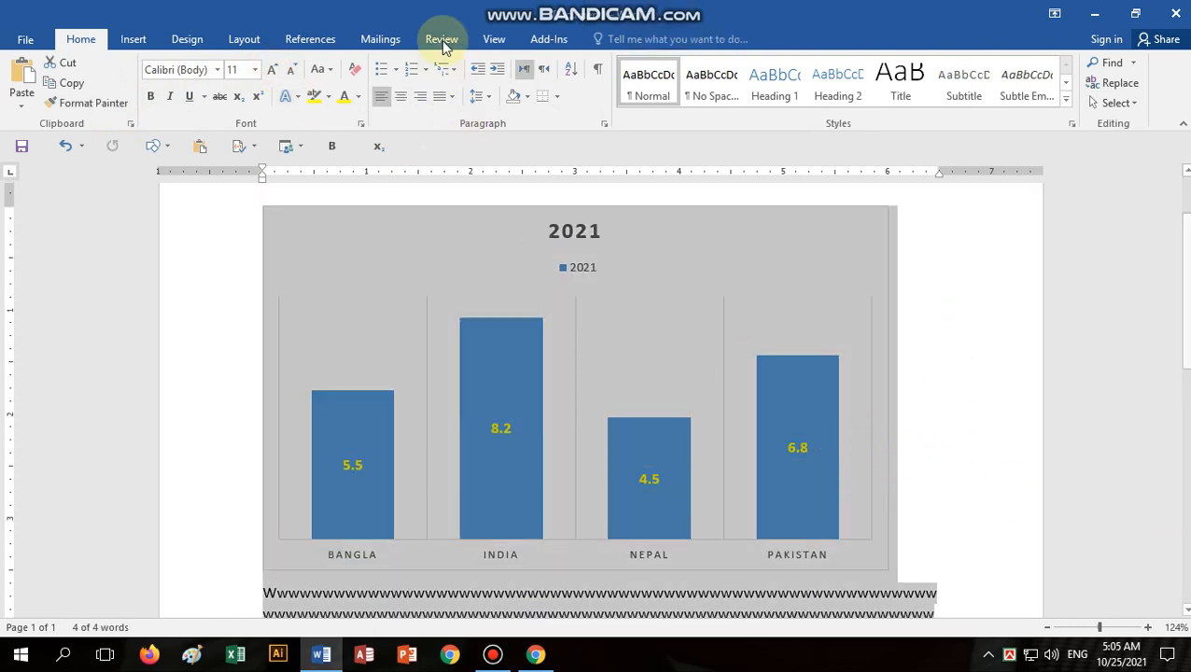
pyautogui.press('Delete')
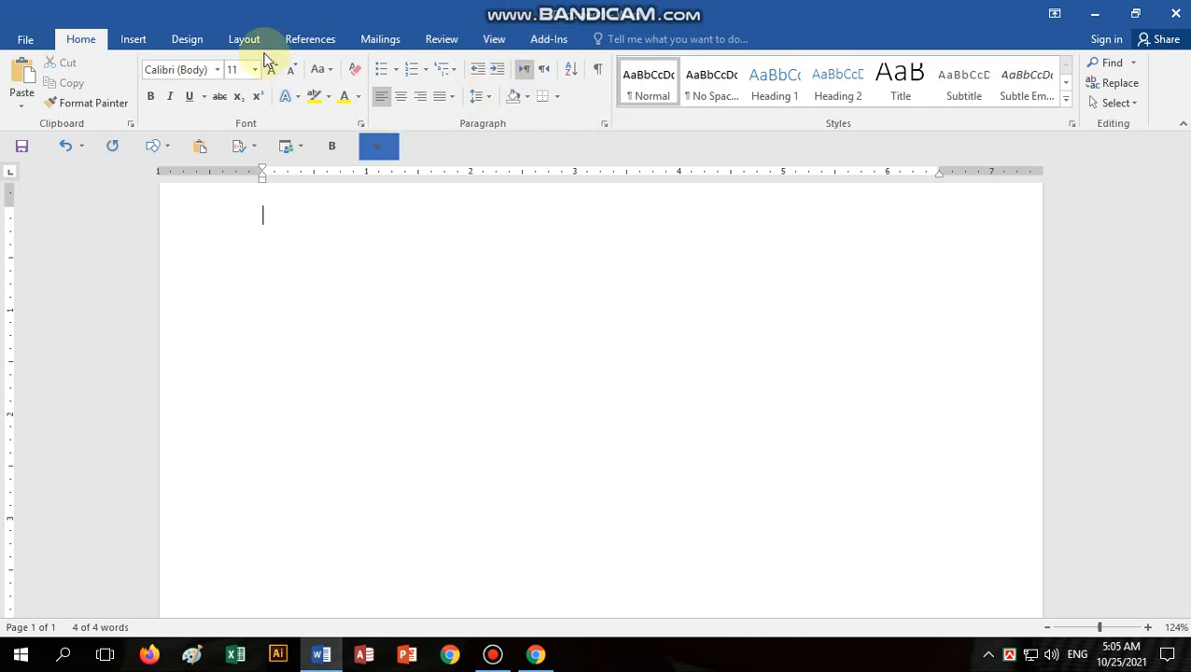
# Step: Insert a screen clipping of the face of the man in red from the desktop wallpaper, and delete the clipping
pyautogui.click(140, 41)
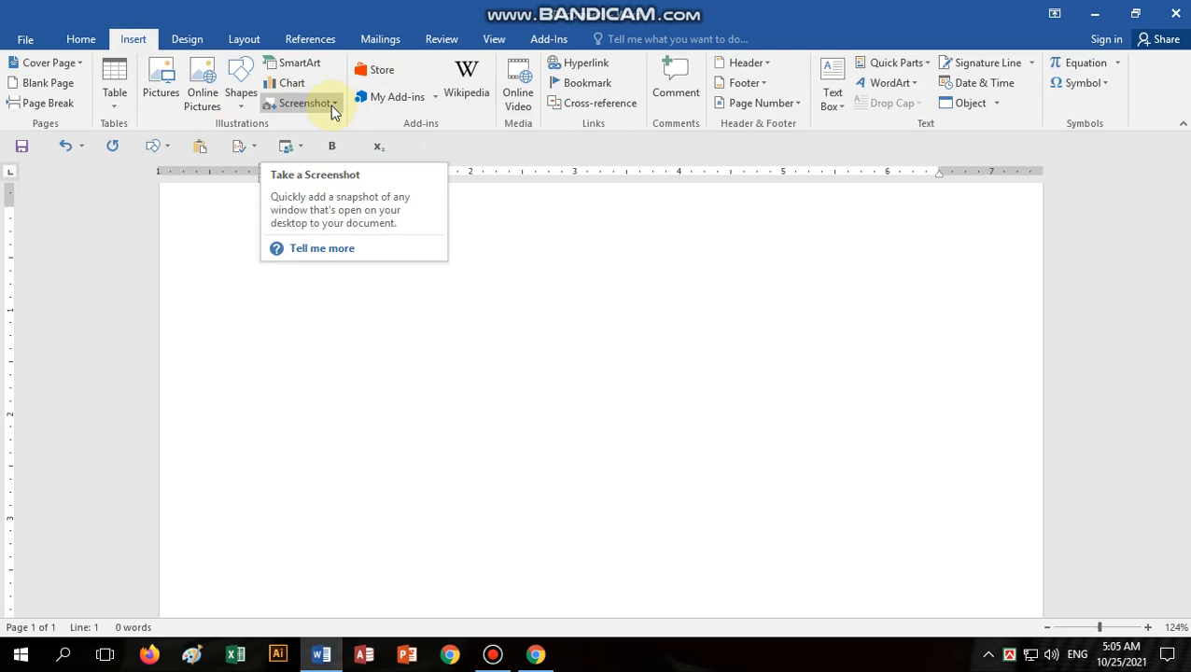
pyautogui.click(332, 107)
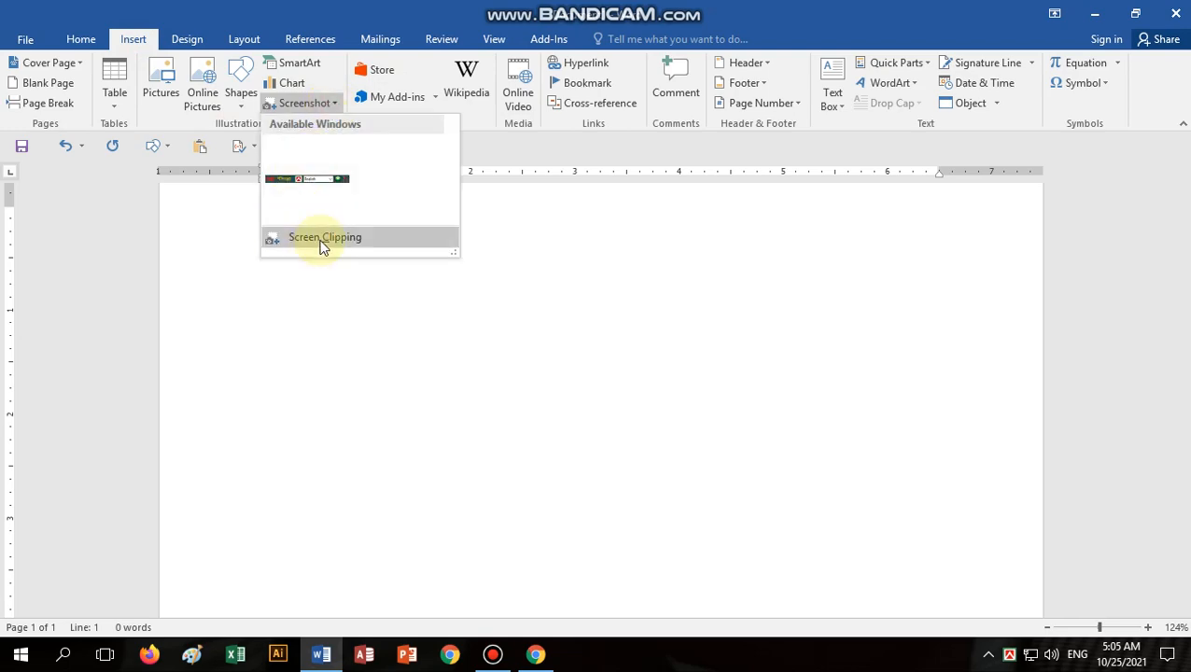
pyautogui.click(323, 239)
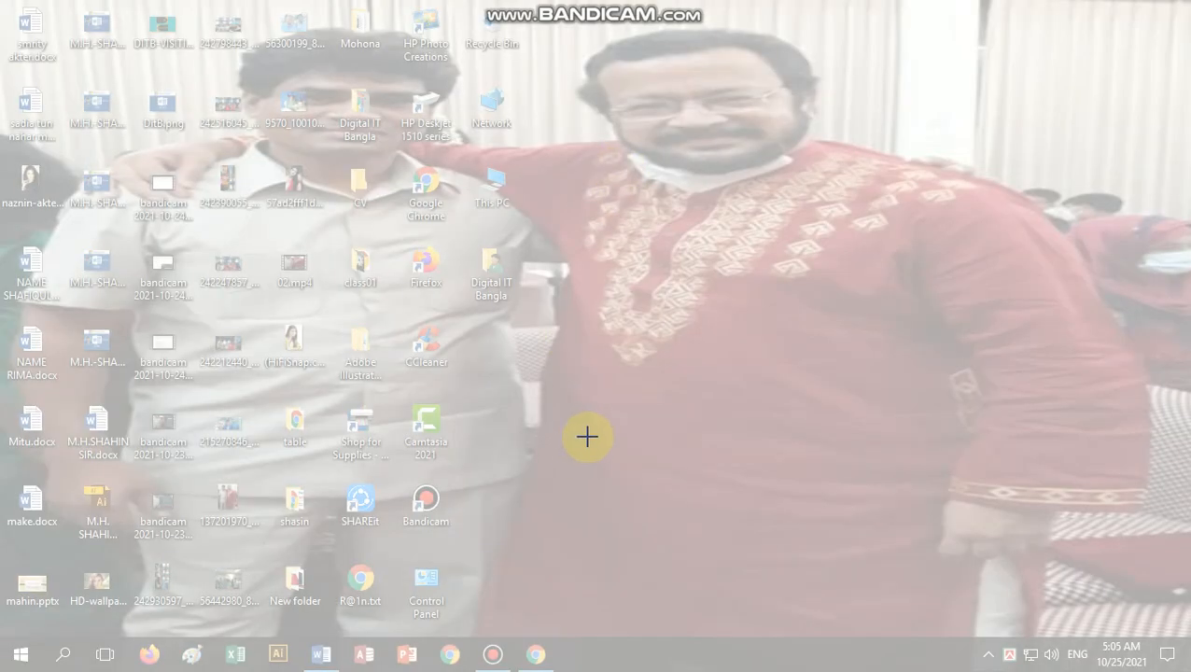
pyautogui.moveTo(524, 3); pyautogui.dragTo(882, 247)
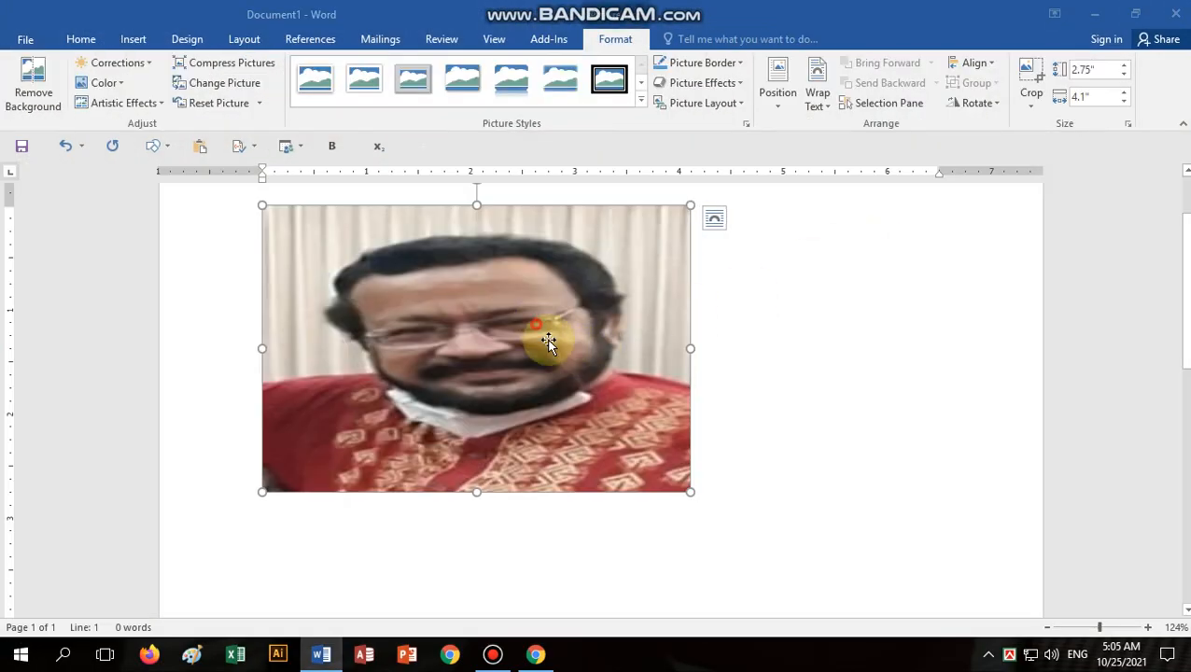
pyautogui.press('Delete')
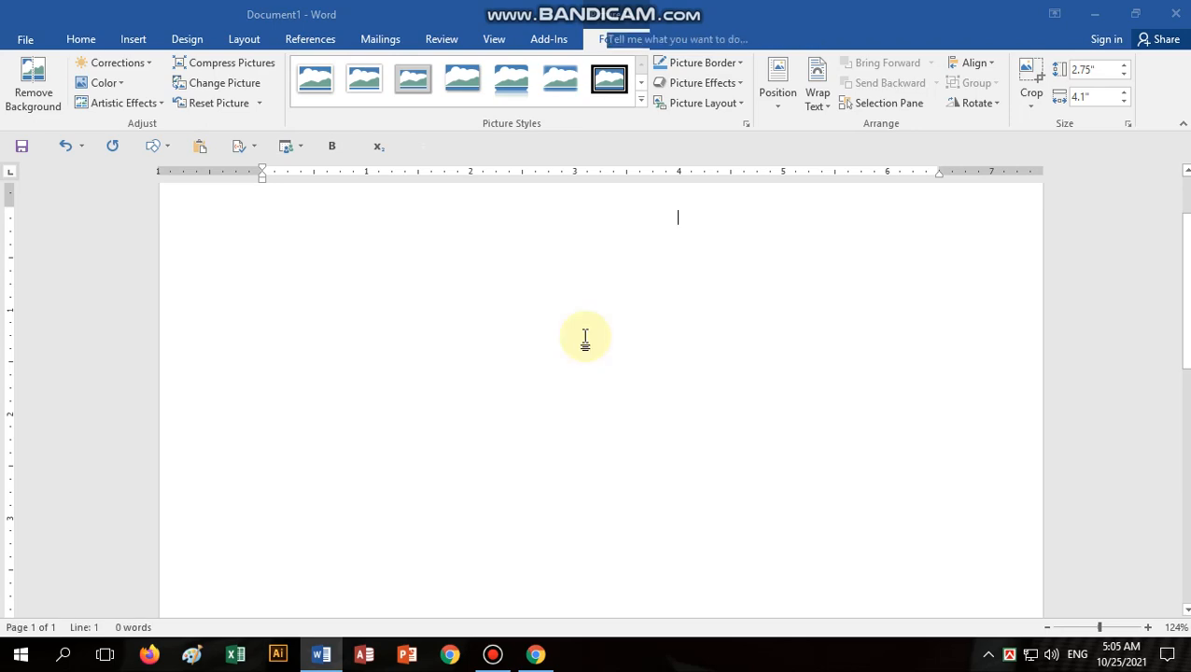
# Step: Insert a full-screen capture showing the open, centred Page Setup dialog into the blank document, and close the dialog without changes
pyautogui.click(308, 39)
pyautogui.click(242, 41)
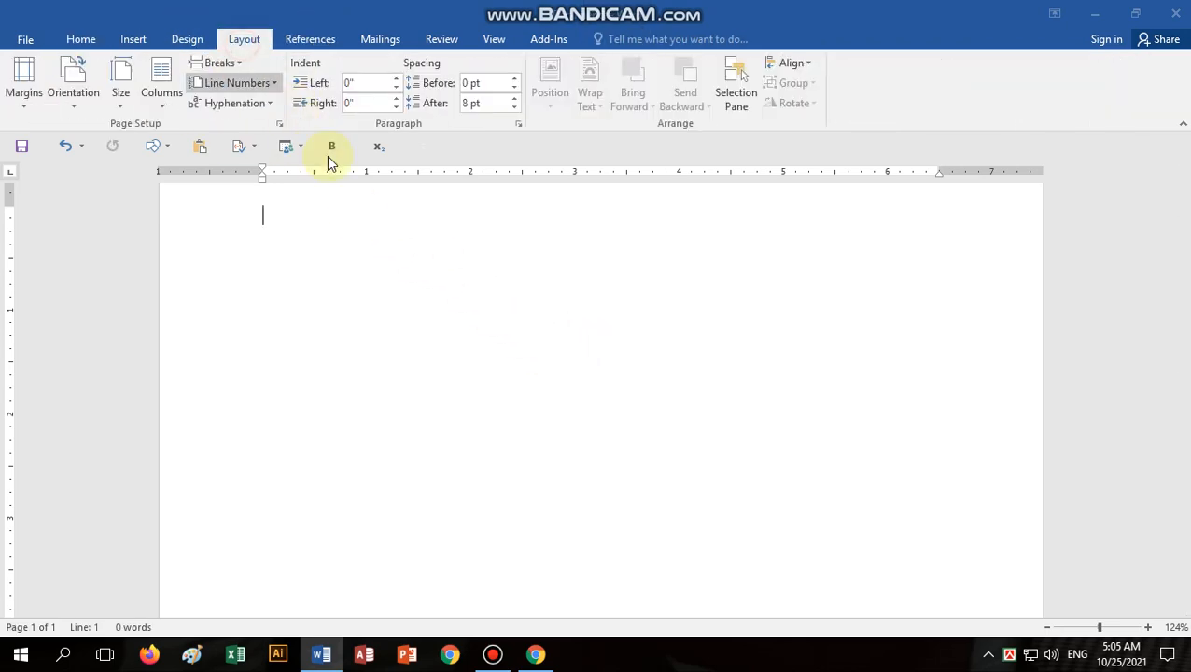
pyautogui.click(279, 123)
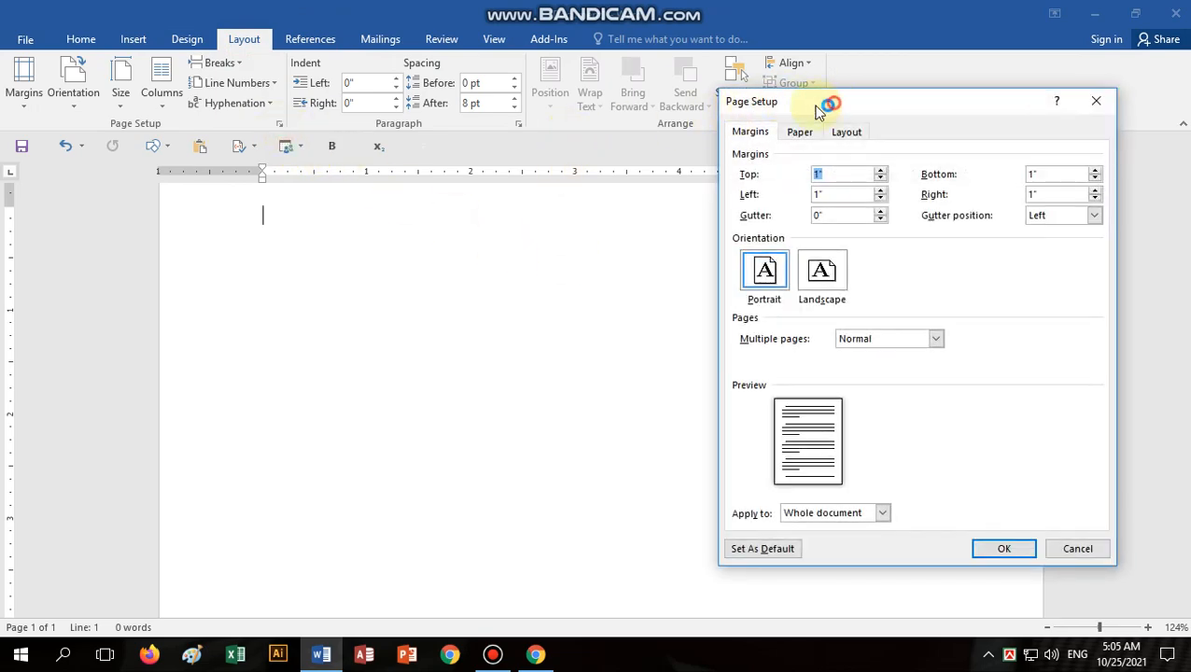
pyautogui.moveTo(819, 111); pyautogui.dragTo(520, 120)
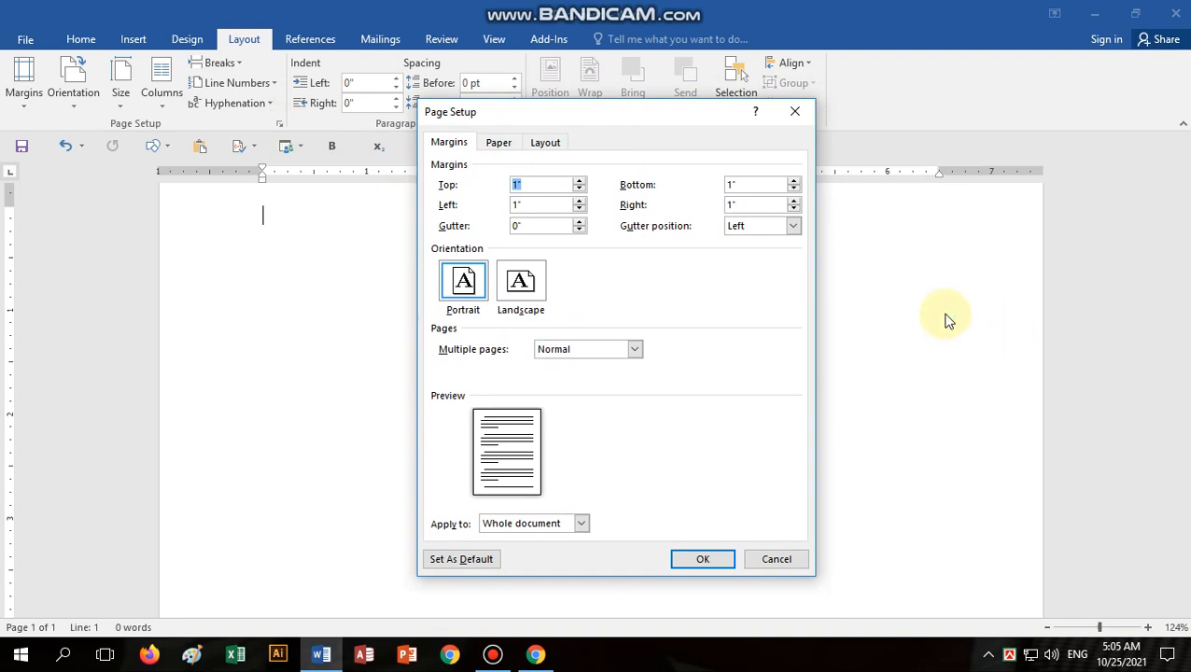
pyautogui.click(774, 560)
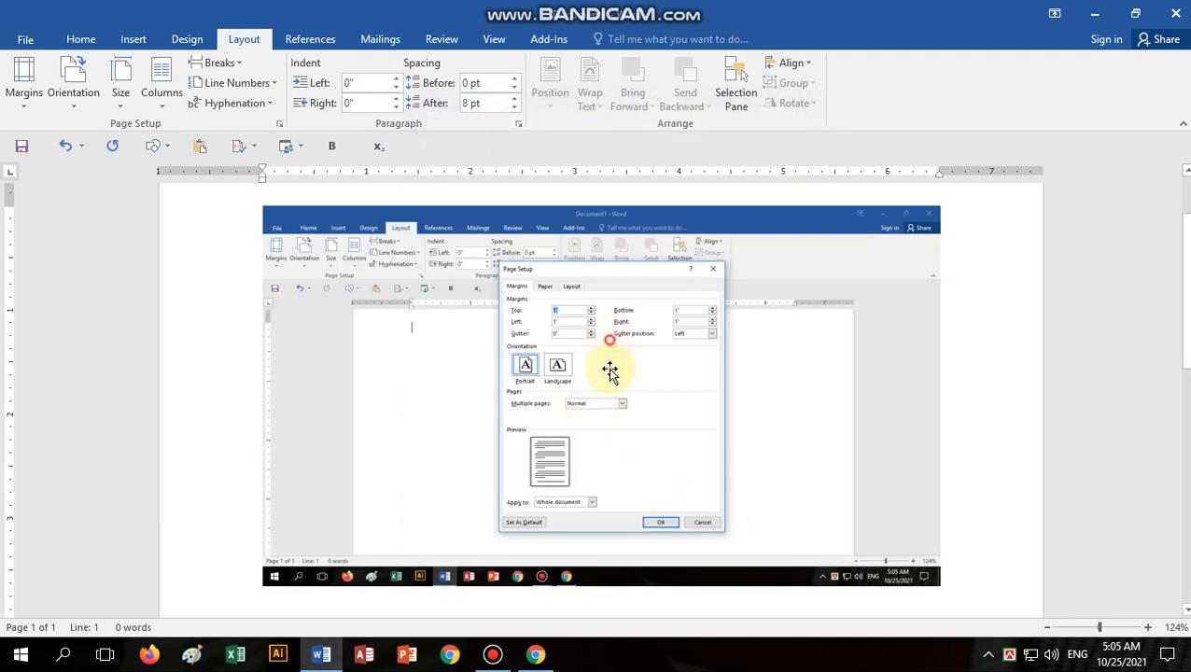
# Step: Set the text wrapping of the pasted screenshot to In Front of Text
pyautogui.click(609, 372)
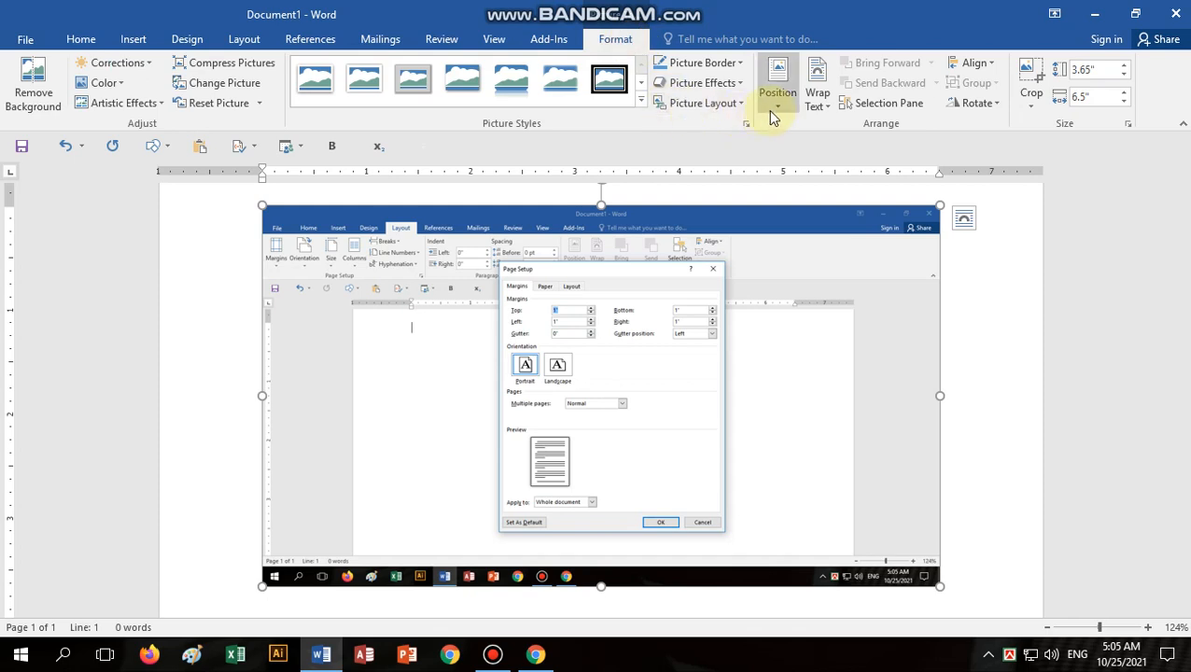
pyautogui.click(822, 97)
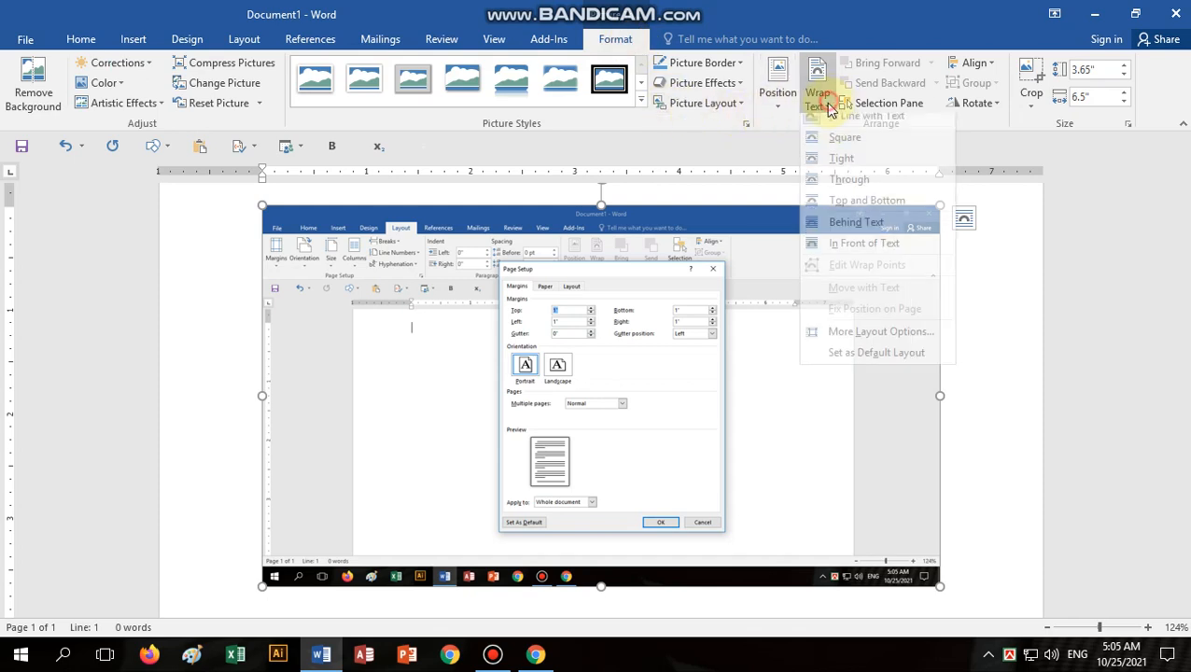
pyautogui.click(859, 254)
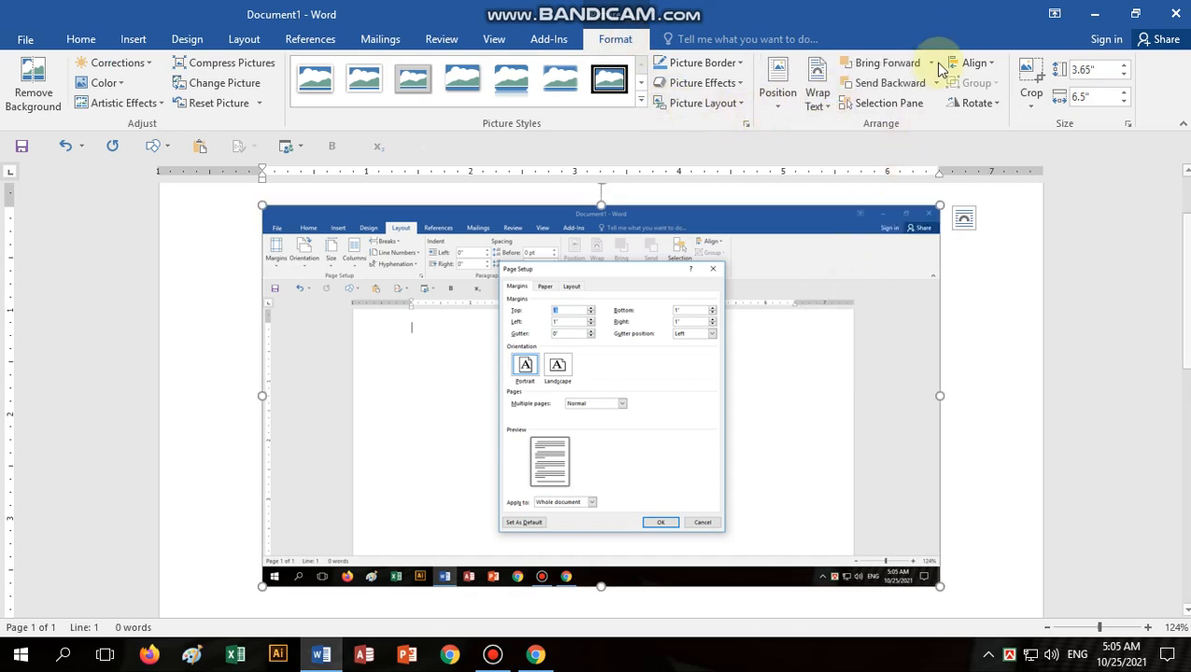
# Step: Crop the pasted screenshot on its right, bottom and left sides so it frames the Page Setup dialog
pyautogui.click(1032, 88)
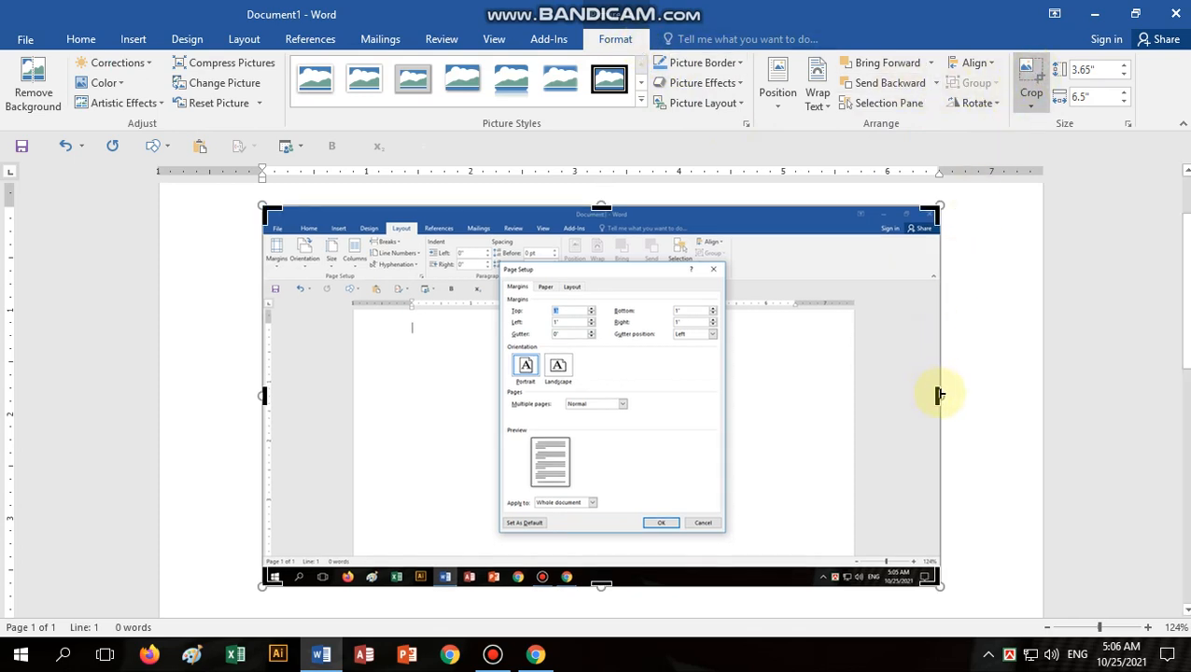
pyautogui.moveTo(940, 395); pyautogui.dragTo(723, 411)
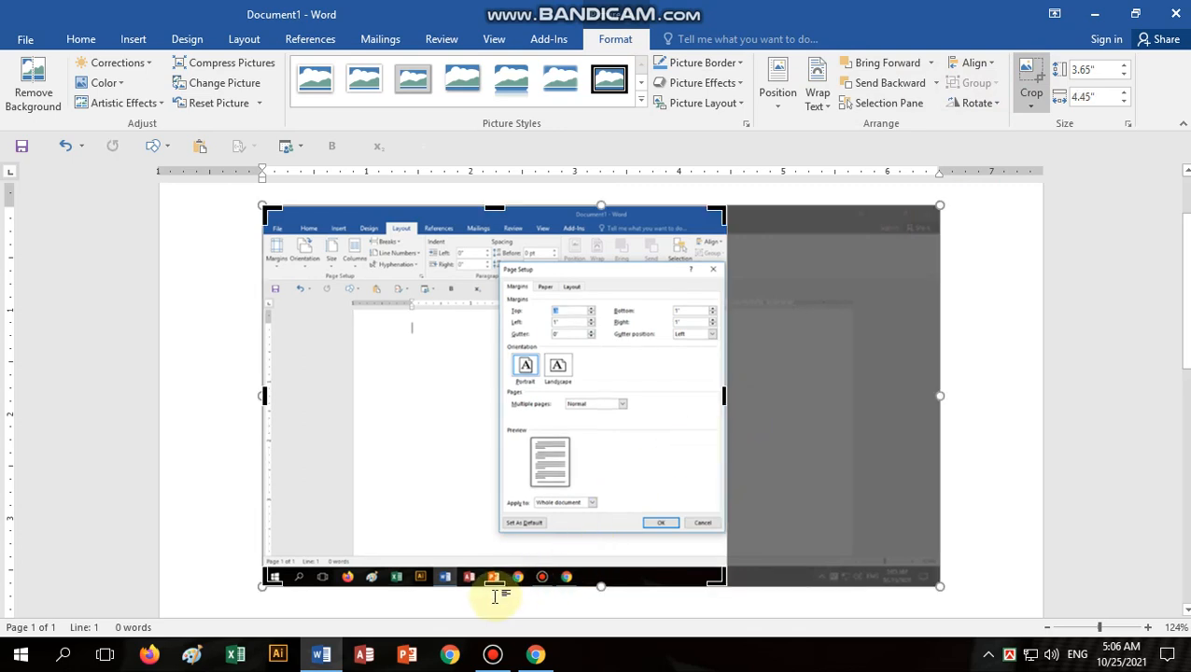
pyautogui.moveTo(490, 580); pyautogui.dragTo(490, 525)
pyautogui.moveTo(264, 366); pyautogui.dragTo(498, 395)
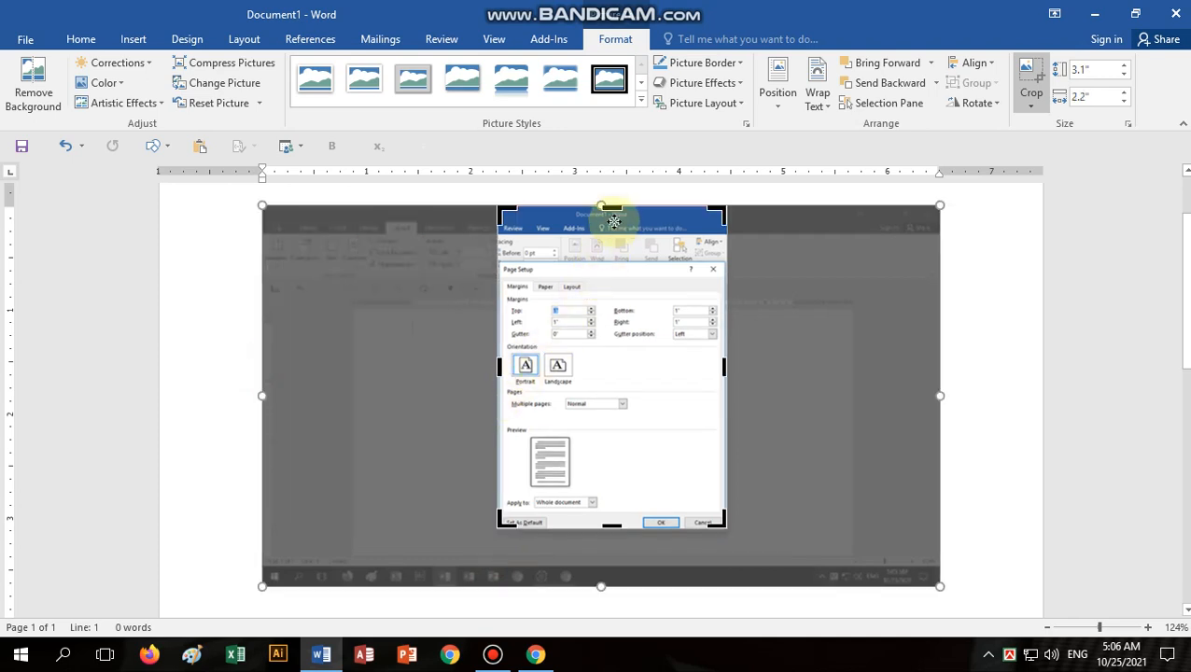
pyautogui.click(973, 274)
# Step: Move the cropped picture near the page's left margin and enlarge it to about 3.41" high by 2.42" wide
pyautogui.moveTo(643, 298); pyautogui.dragTo(356, 322)
pyautogui.scroll(2, 755, 402)
pyautogui.moveTo(377, 424); pyautogui.dragTo(347, 365)
pyautogui.moveTo(514, 581); pyautogui.dragTo(540, 590)
pyautogui.scroll(-1, 507, 550)
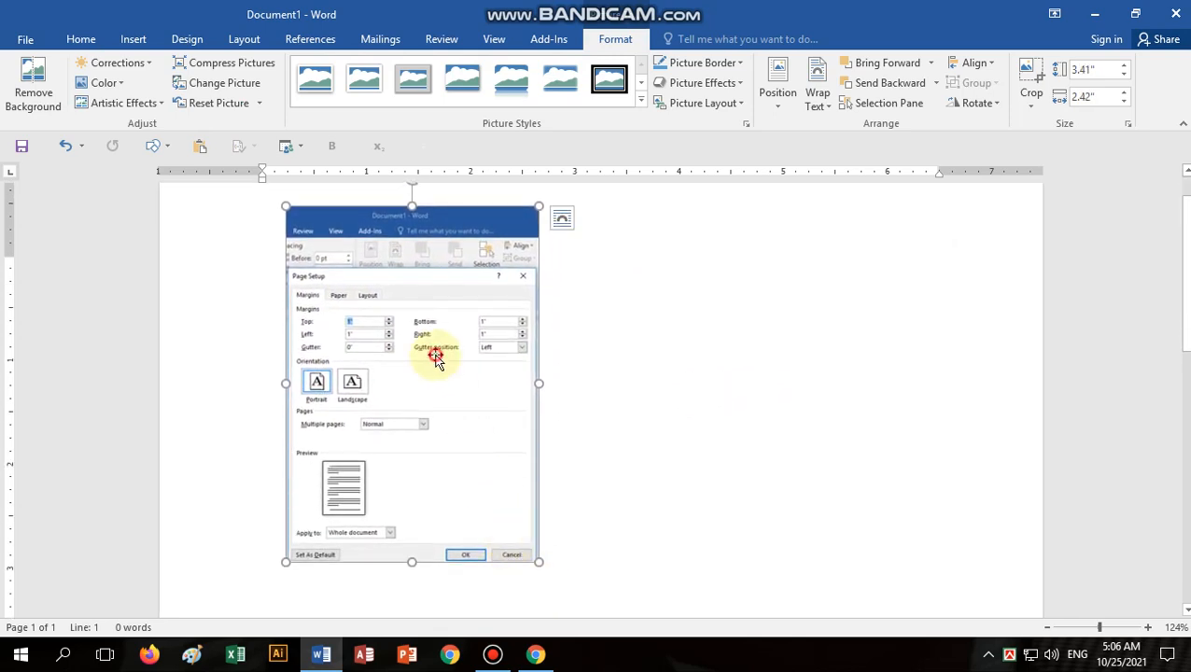
# Step: Delete the cropped Page Setup picture and paste a full-screen capture of the blank document in its place
pyautogui.click(707, 357)
pyautogui.moveTo(458, 364); pyautogui.dragTo(524, 404)
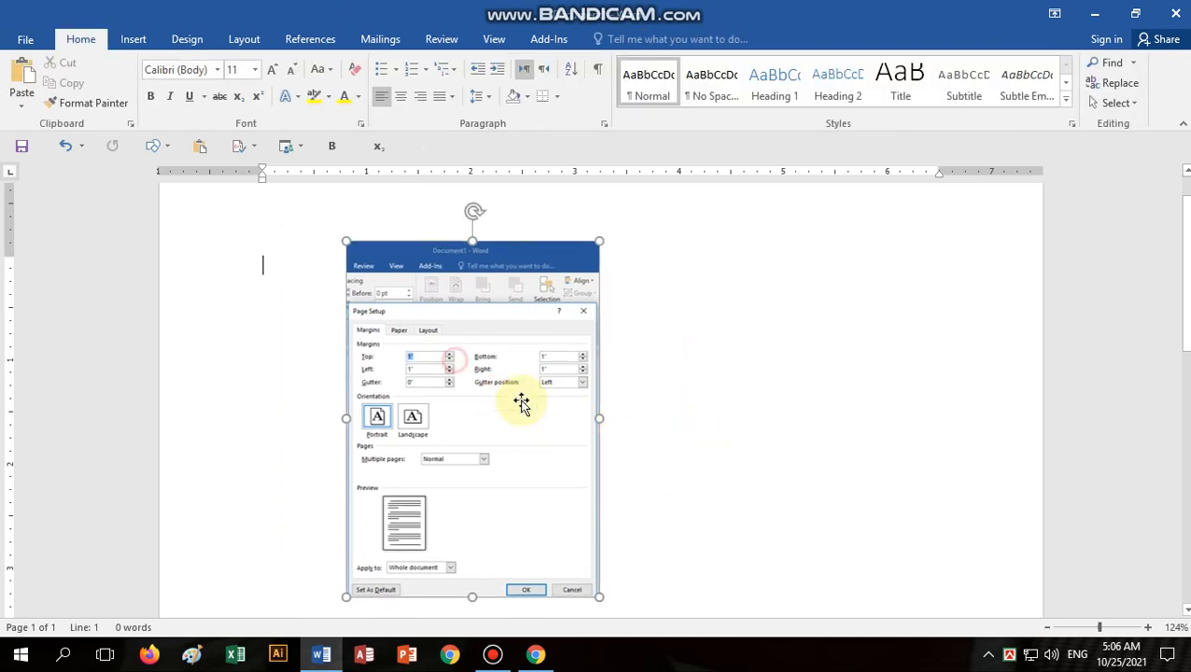
pyautogui.press('Delete')
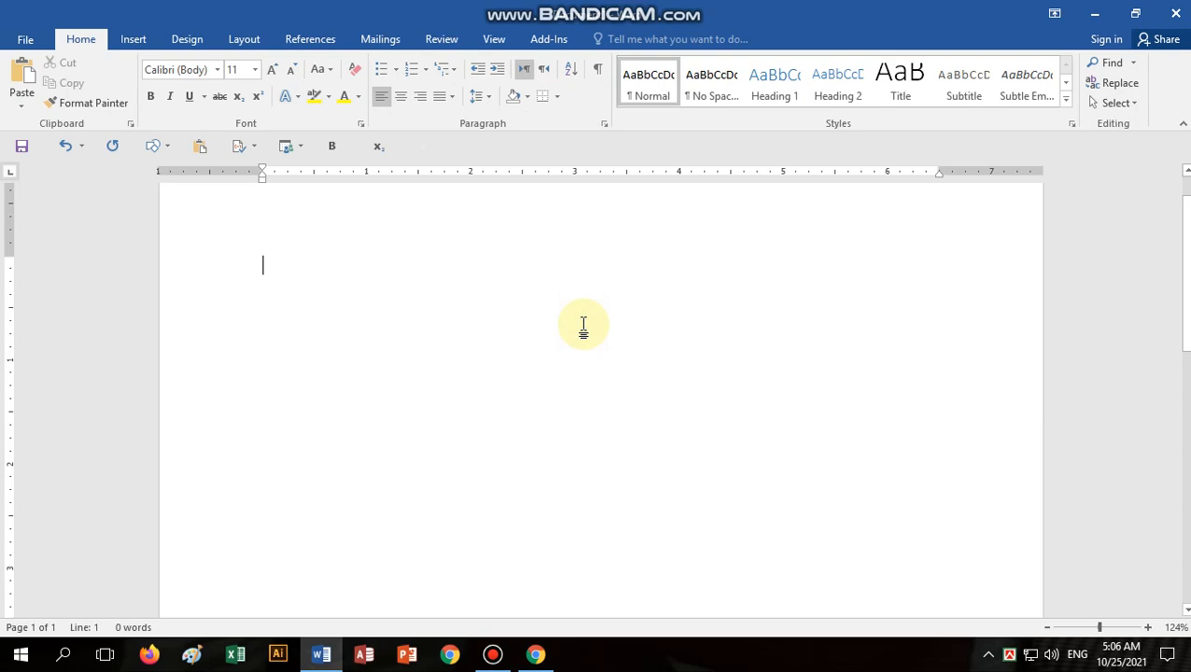
pyautogui.hotkey('ctrl', 'v')
pyautogui.click(585, 324)
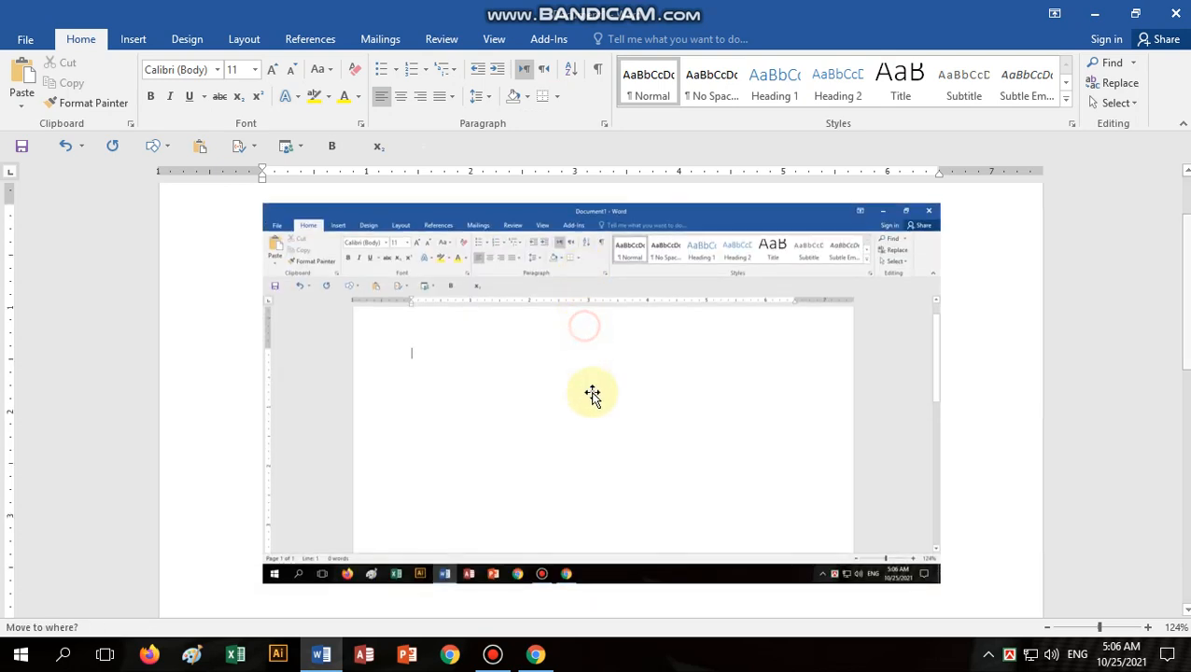
# Step: Set the new screenshot's wrapping to In Front of Text and shrink it to about 1.84" high by 3.28" wide
pyautogui.click(613, 37)
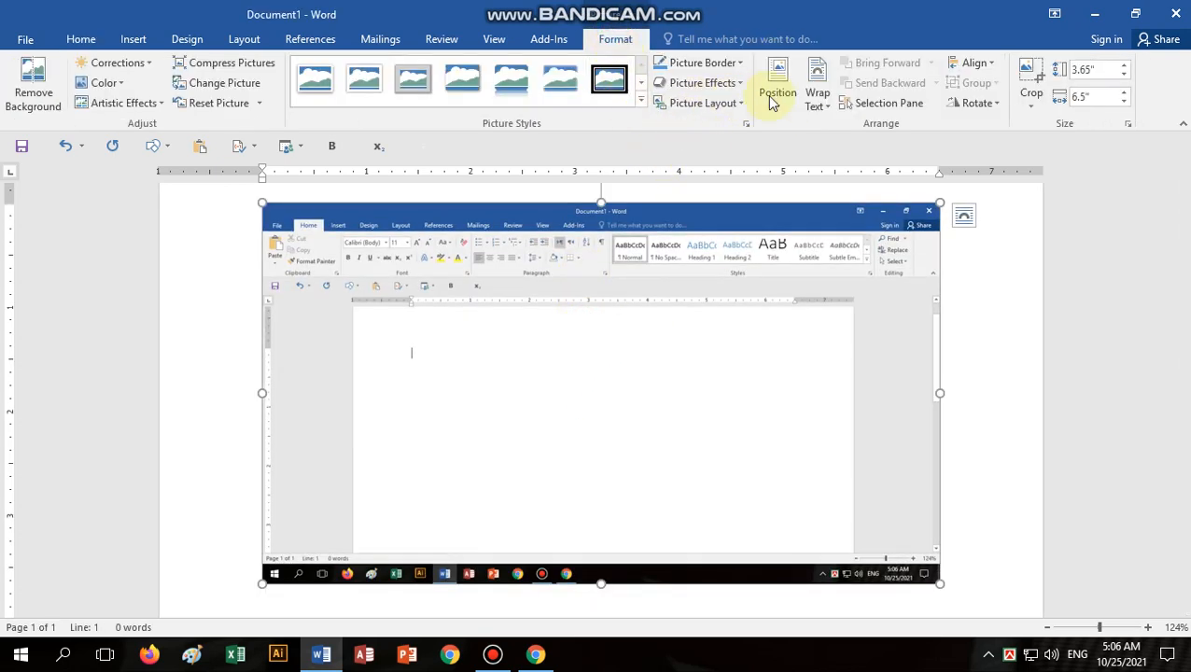
pyautogui.click(812, 103)
pyautogui.click(843, 255)
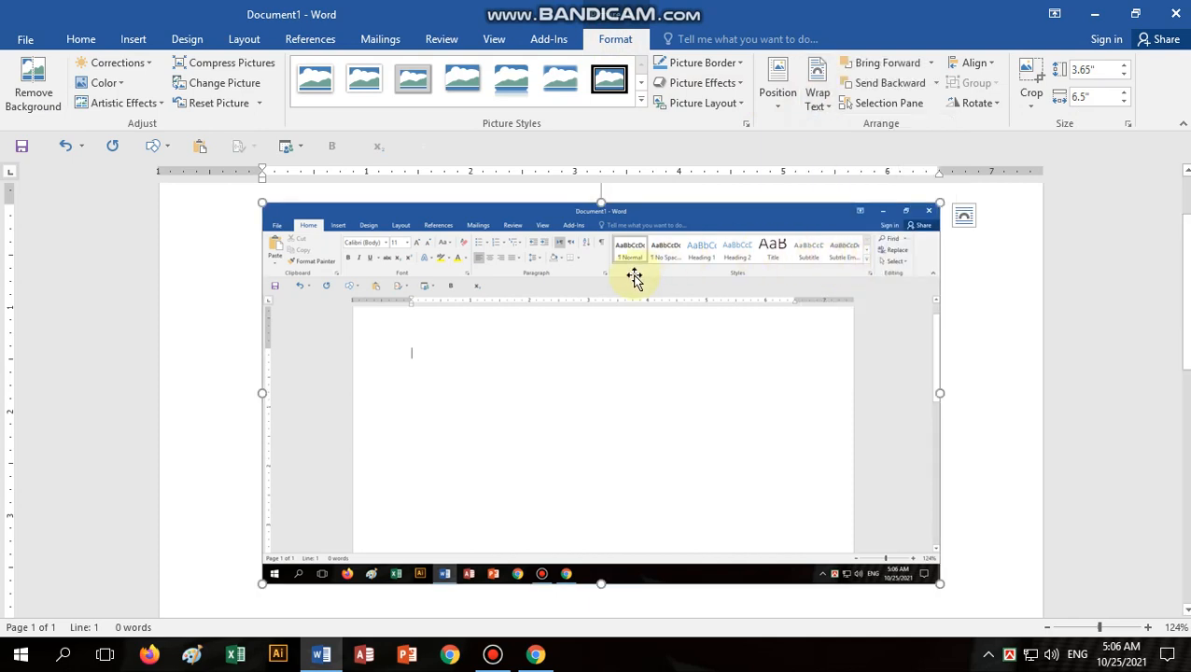
pyautogui.moveTo(633, 276); pyautogui.dragTo(578, 297)
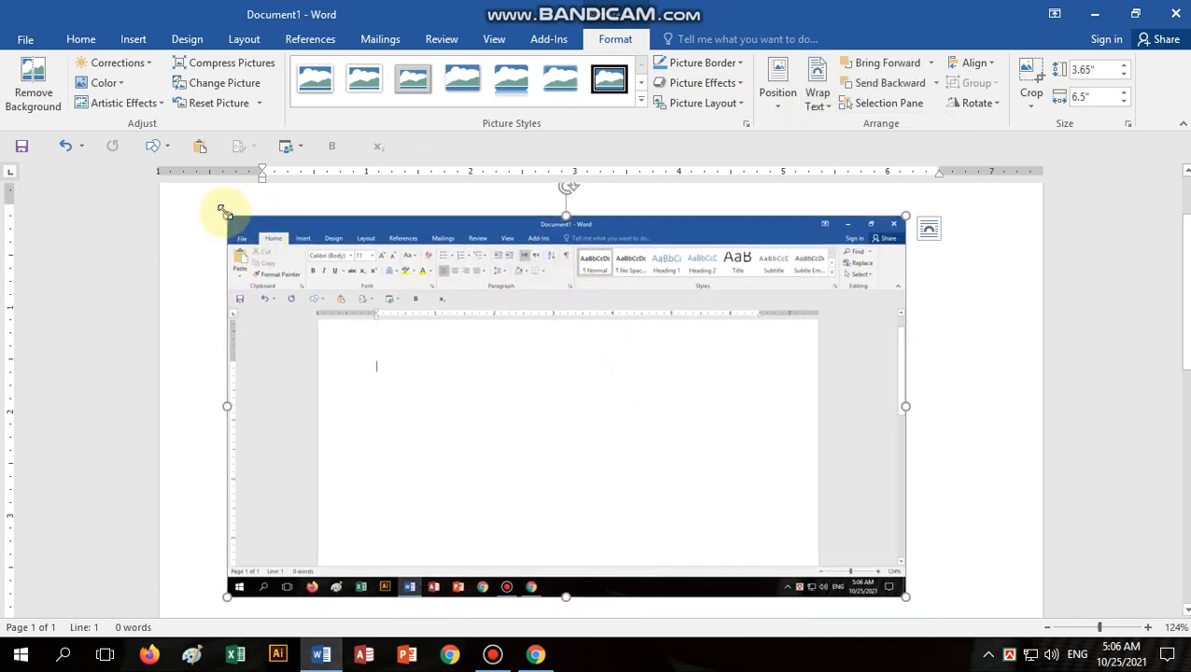
pyautogui.moveTo(222, 209); pyautogui.dragTo(598, 438)
pyautogui.moveTo(752, 495); pyautogui.dragTo(468, 342)
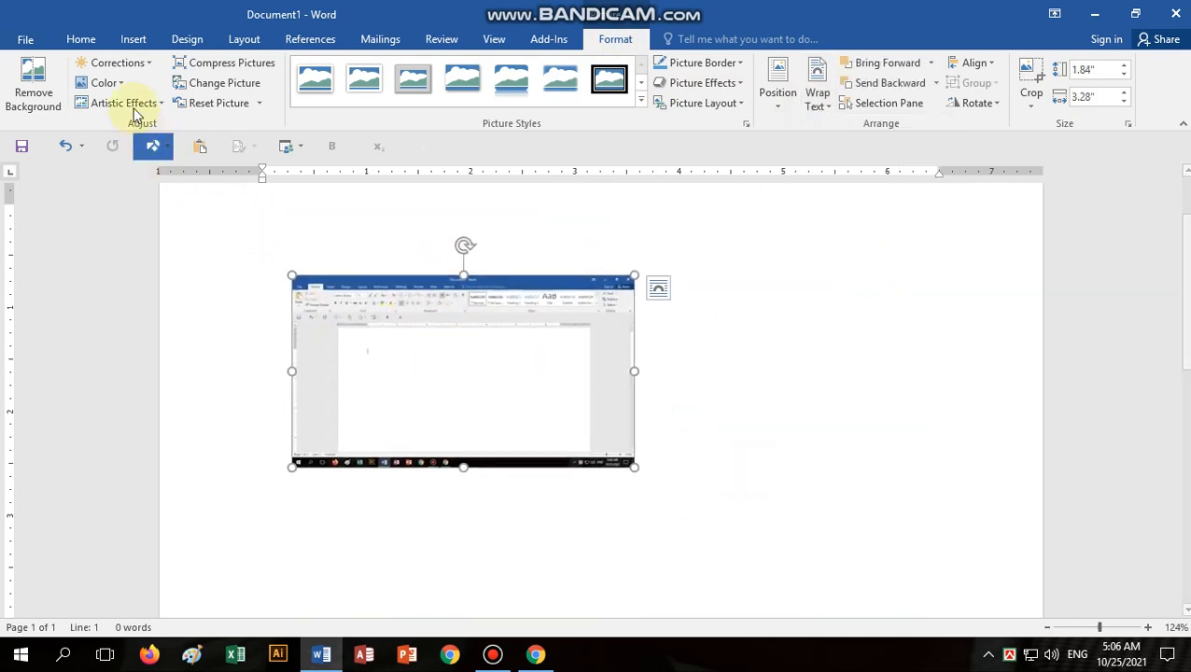
# Step: Recolor the reduced screenshot with a light green tint
pyautogui.click(117, 63)
pyautogui.click(442, 200)
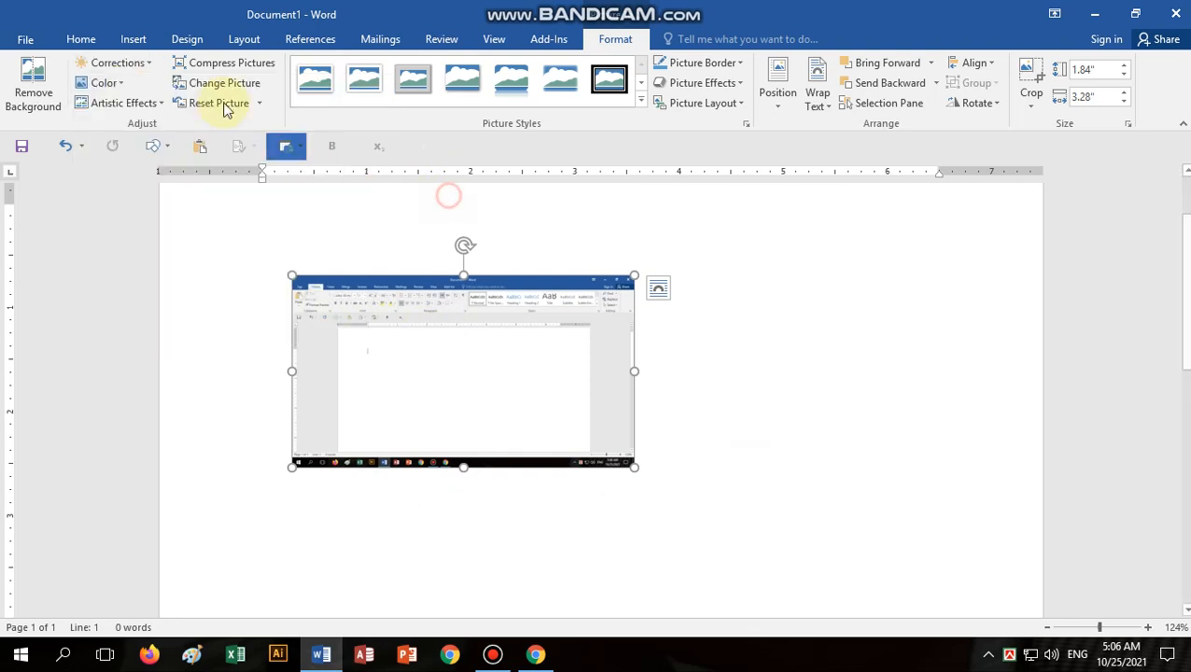
pyautogui.click(105, 83)
pyautogui.click(495, 290)
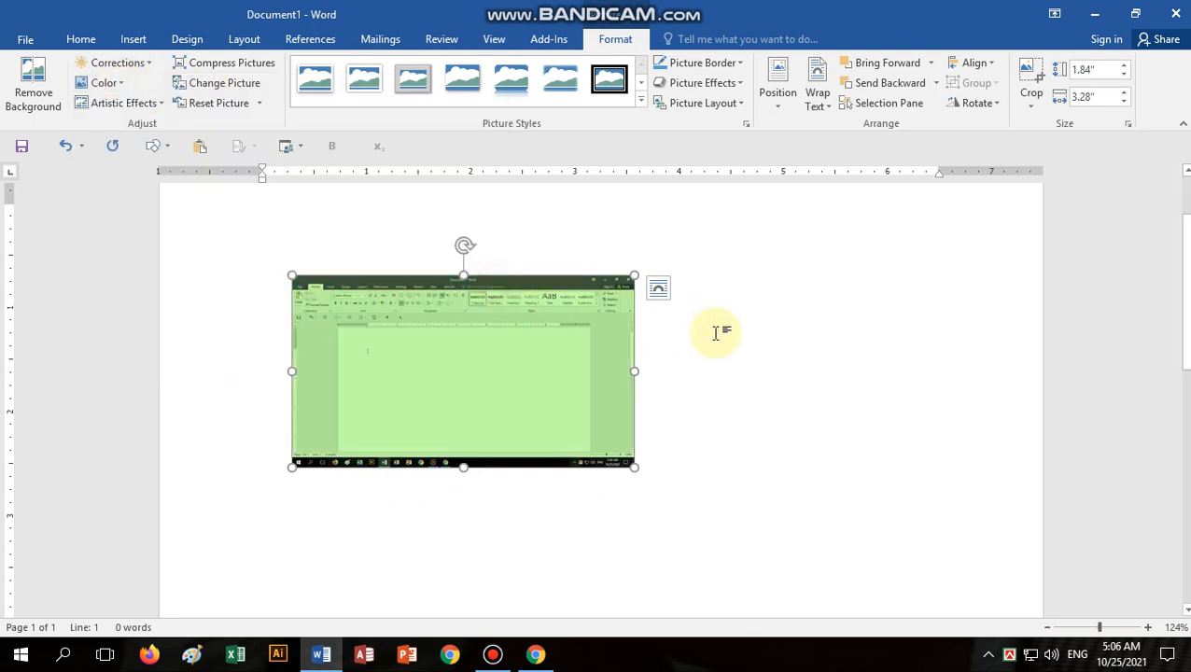
# Step: Move the green-tinted screenshot lower toward the middle of the page, and delete it
pyautogui.moveTo(522, 353); pyautogui.dragTo(694, 364)
pyautogui.moveTo(646, 402); pyautogui.dragTo(616, 465)
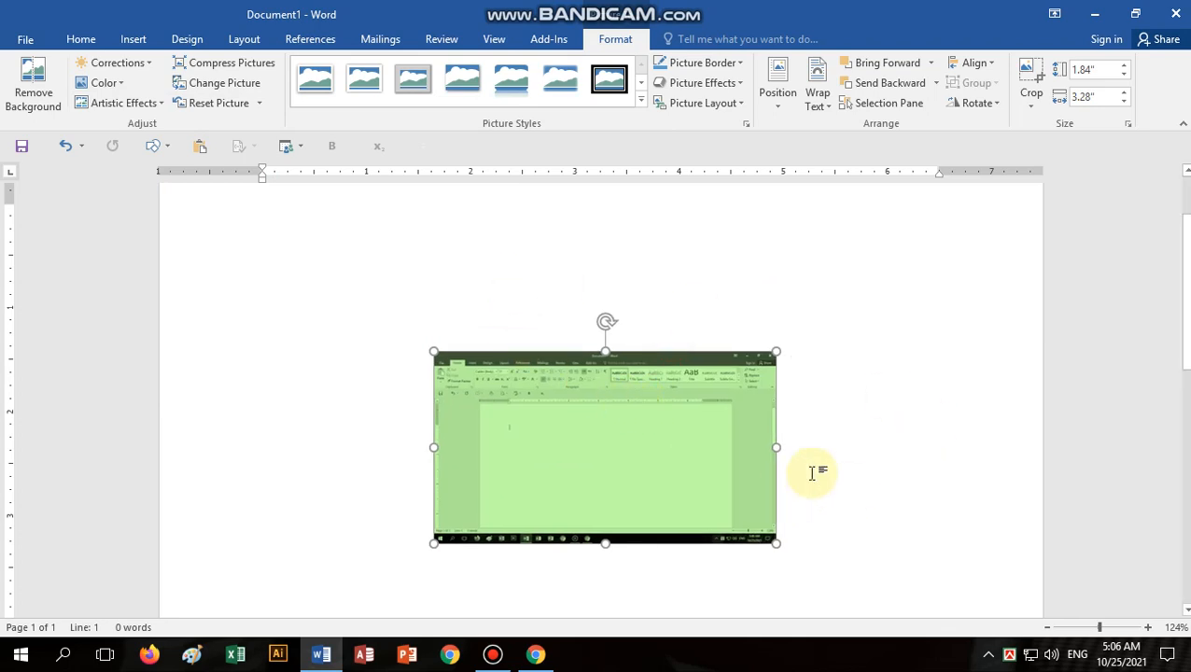
pyautogui.press('Delete')
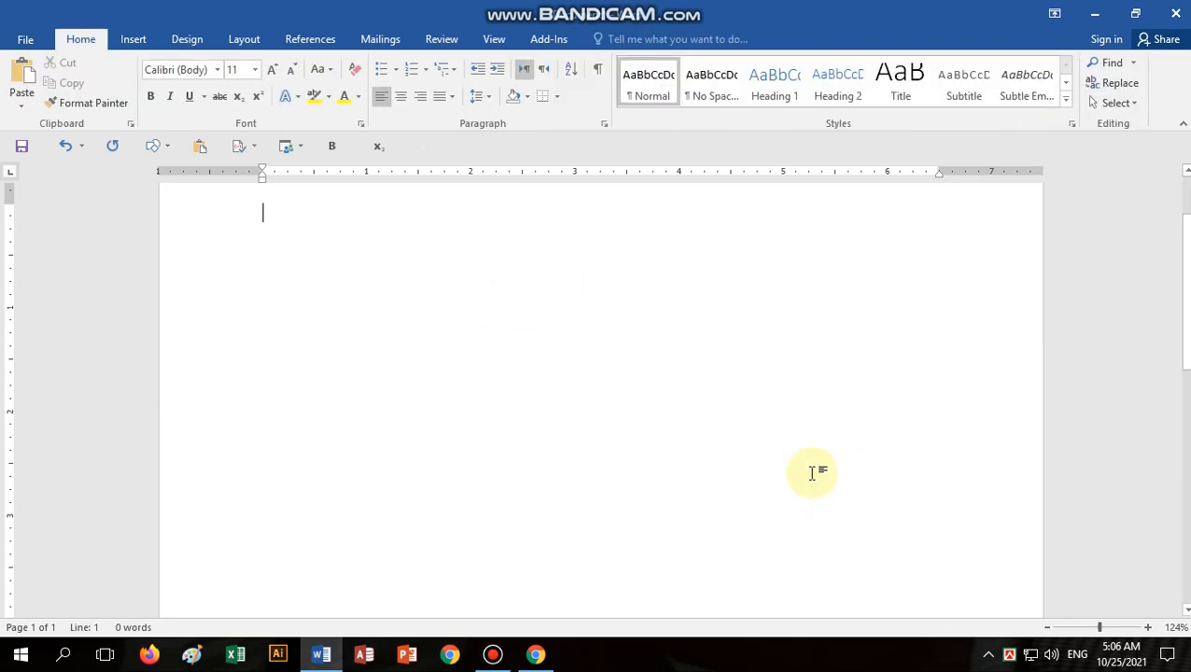
# Step: Look over the online video options and the linked YouTube Terms of Use page, and close them without inserting a video
pyautogui.click(134, 38)
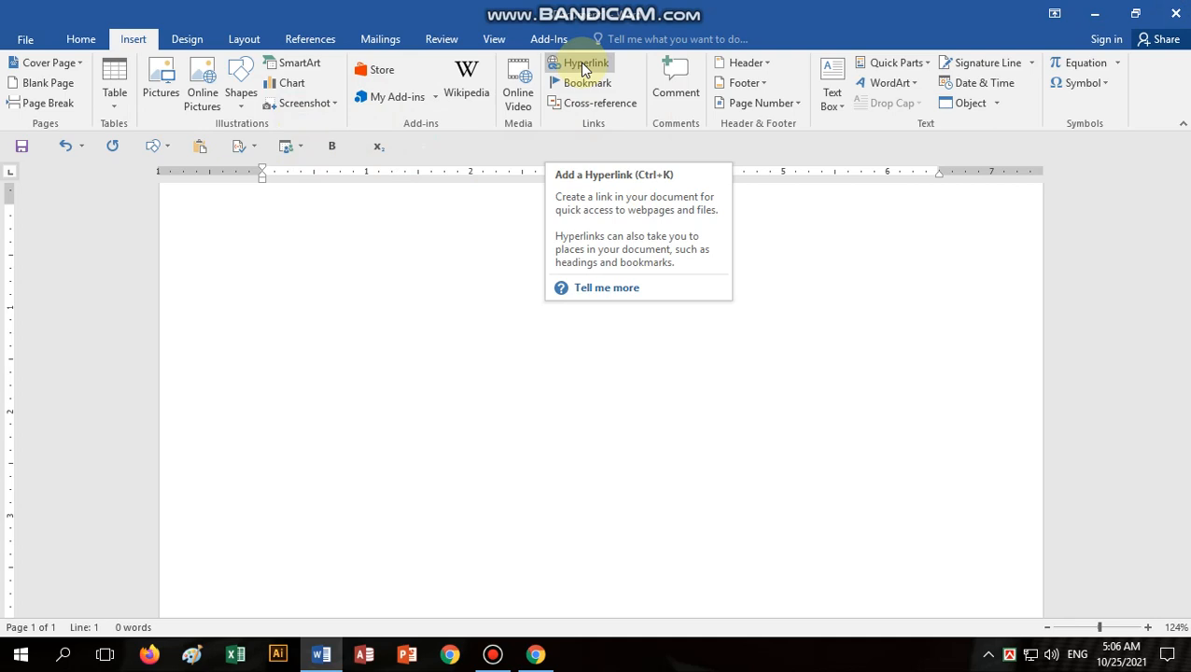
pyautogui.click(521, 79)
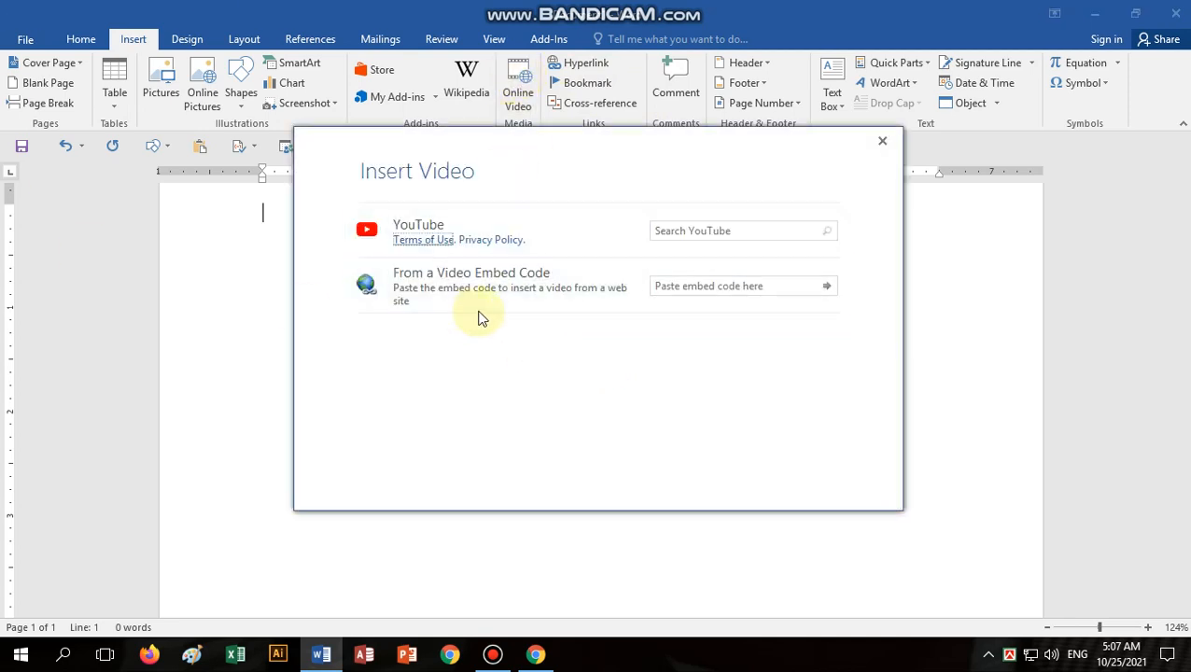
pyautogui.click(452, 239)
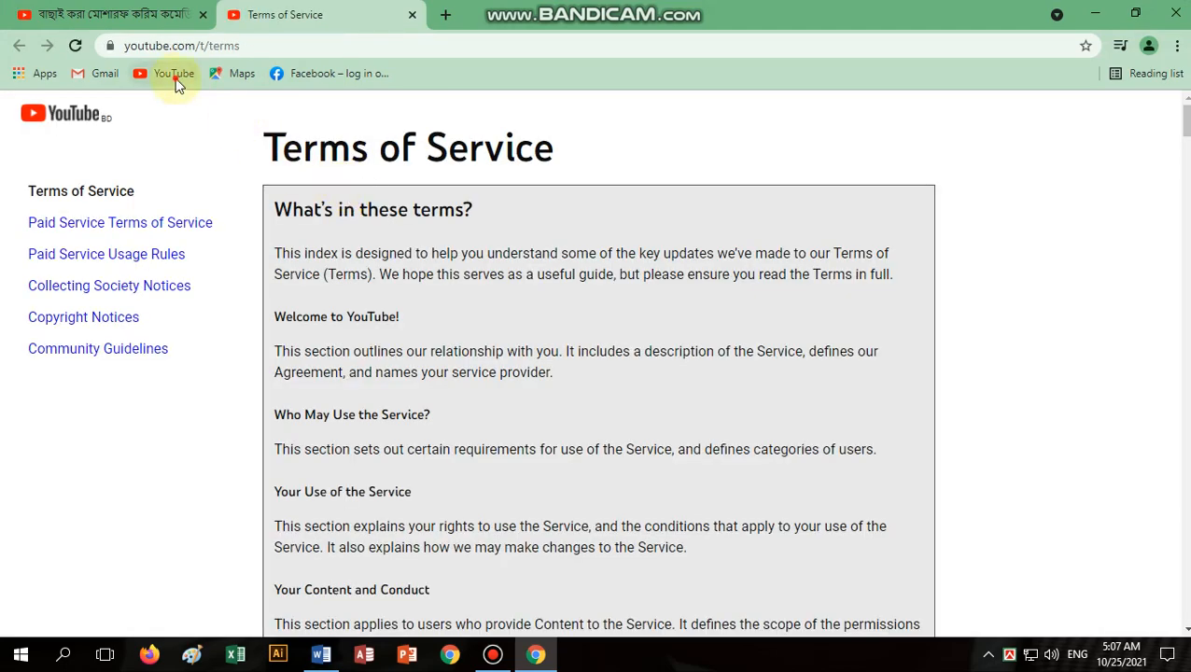
pyautogui.click(176, 81)
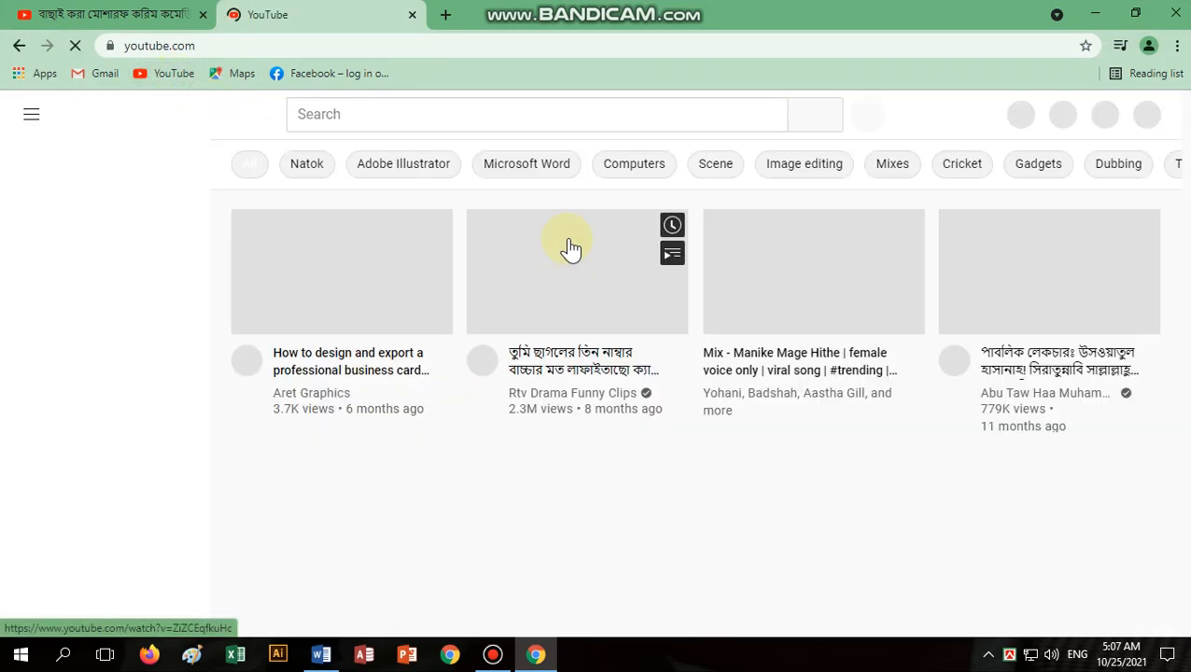
pyautogui.click(412, 16)
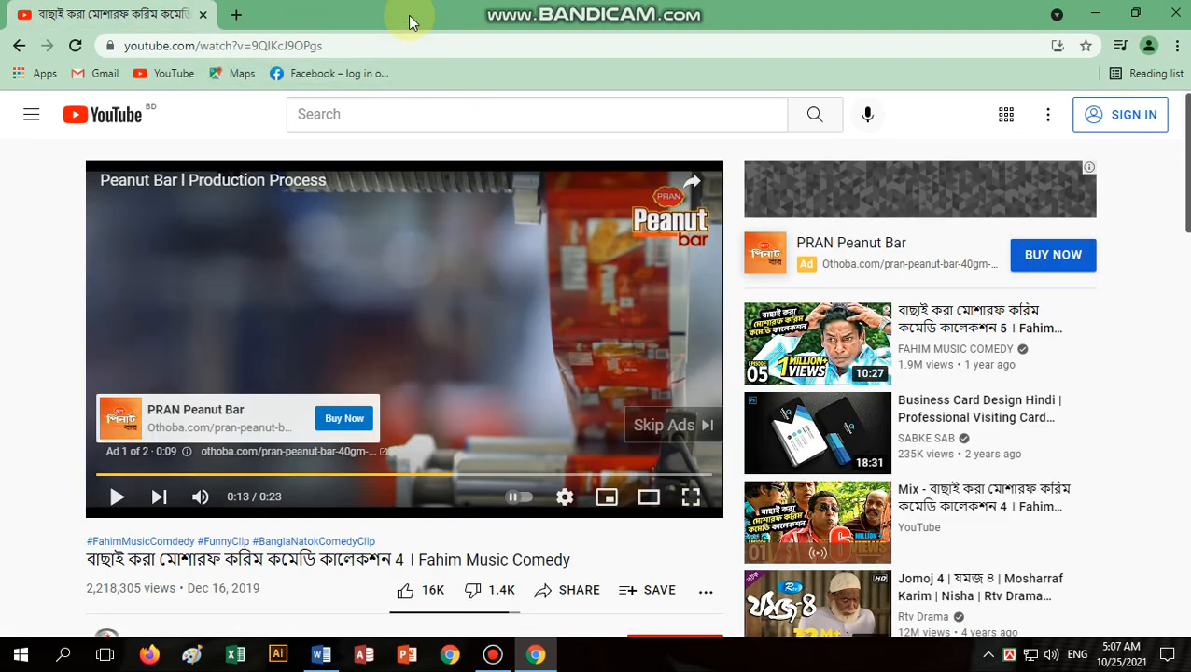
pyautogui.click(1094, 13)
pyautogui.click(885, 139)
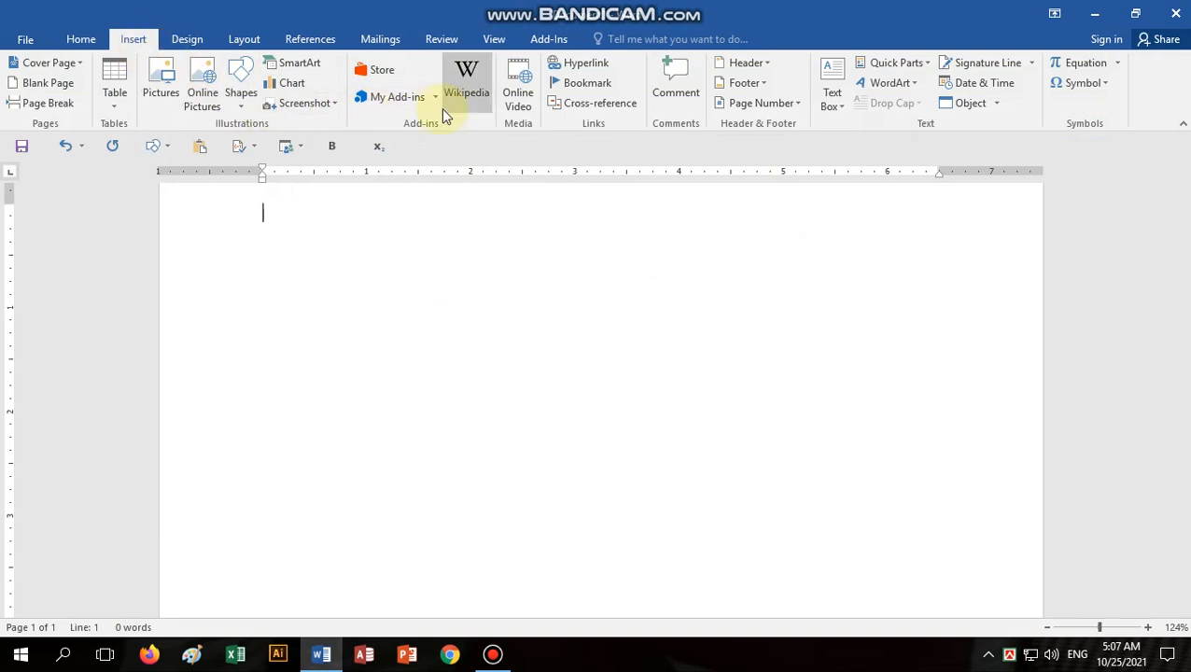
# Step: Draw a down ribbon banner about 5.49" wide and 1.22" high across the upper part of the page
pyautogui.click(244, 111)
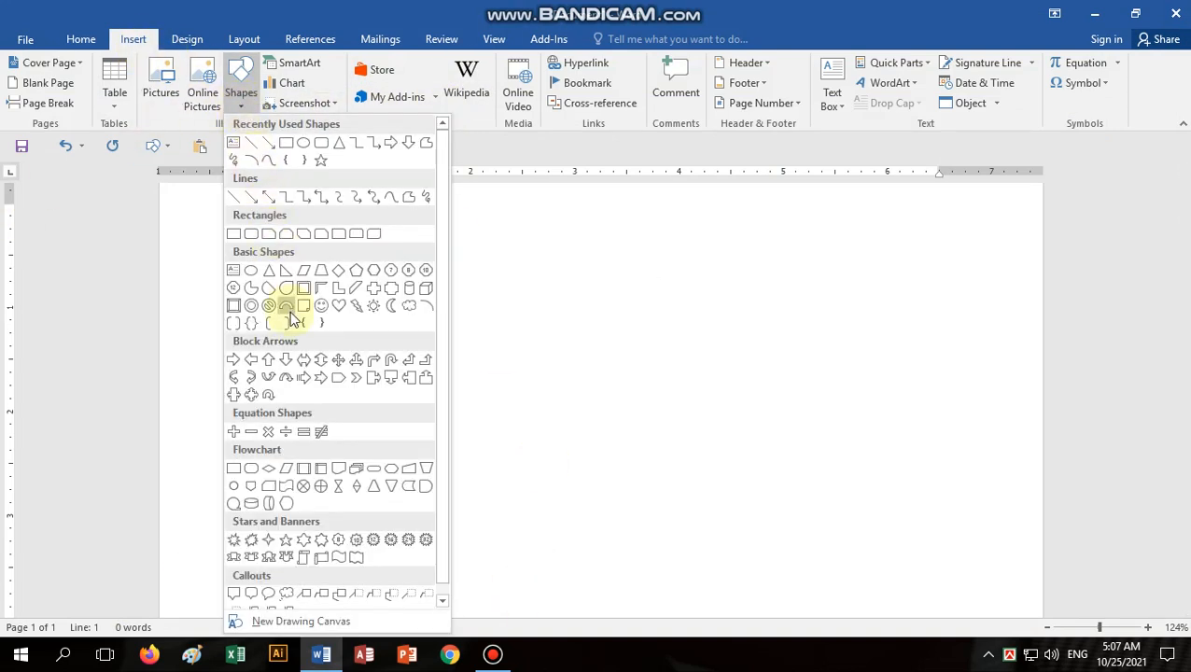
pyautogui.scroll(-1, 341, 345)
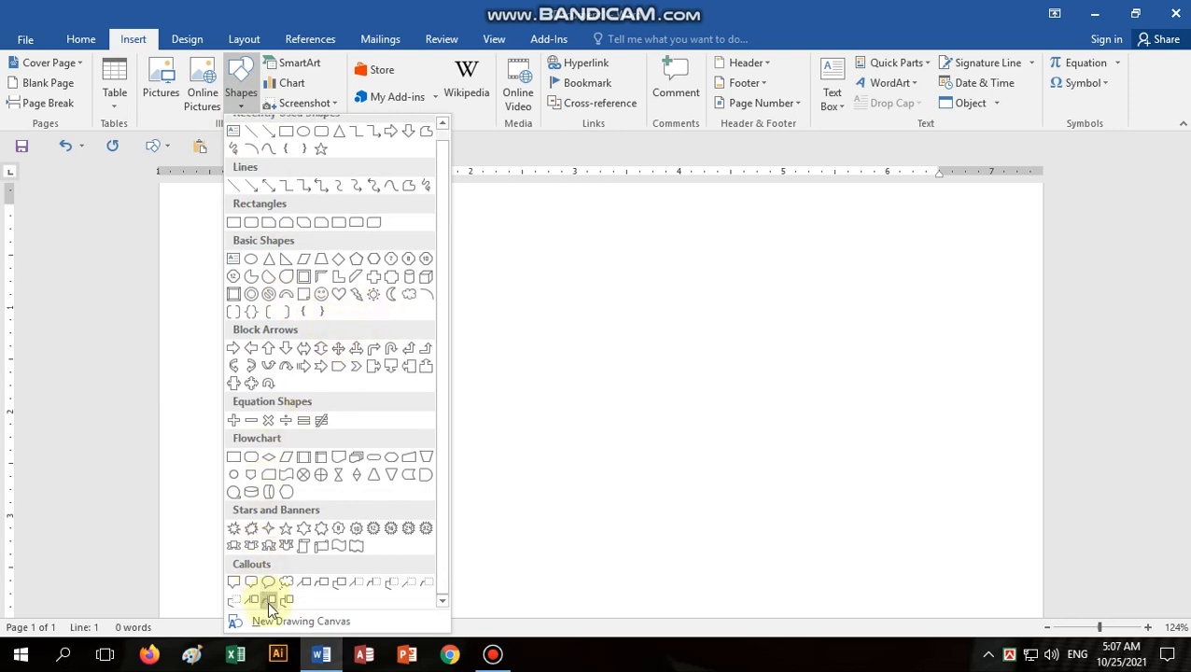
pyautogui.click(257, 551)
pyautogui.moveTo(393, 244); pyautogui.dragTo(966, 374)
# Step: Add the text "Digital IT Bangla" inside the ribbon banner
pyautogui.rightClick(711, 308)
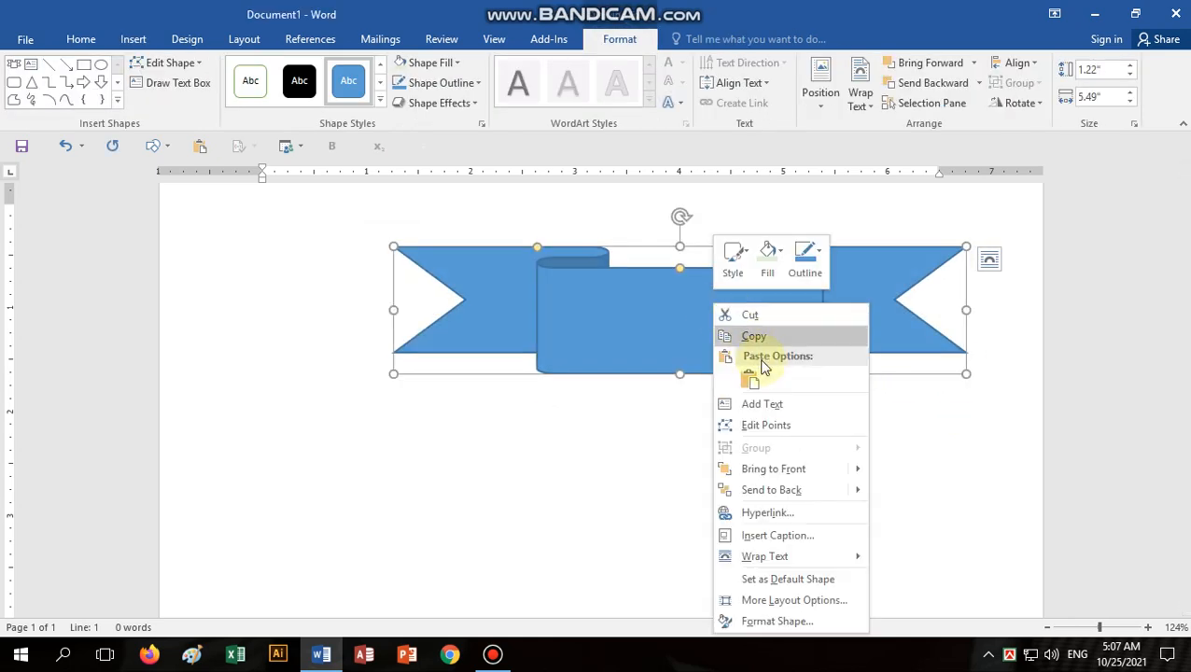
pyautogui.click(763, 405)
pyautogui.write('Digital IT Bangla')
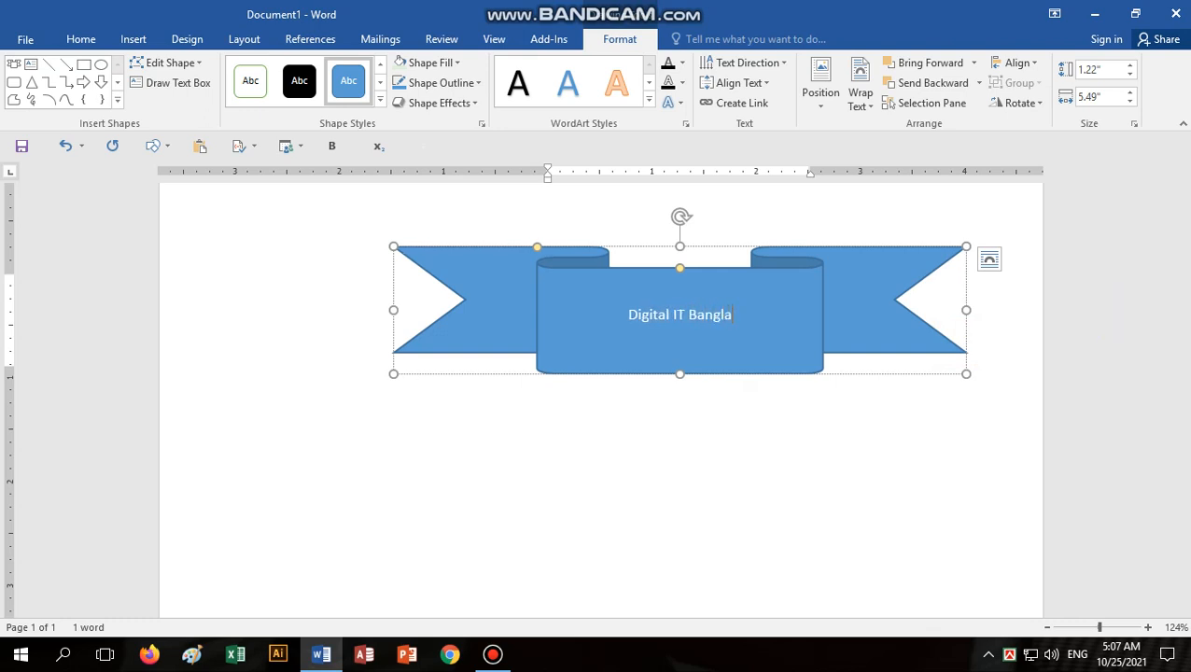
# Step: Format the "Digital IT Bangla" banner text as bold, size 22 and red
pyautogui.moveTo(622, 300); pyautogui.dragTo(702, 308)
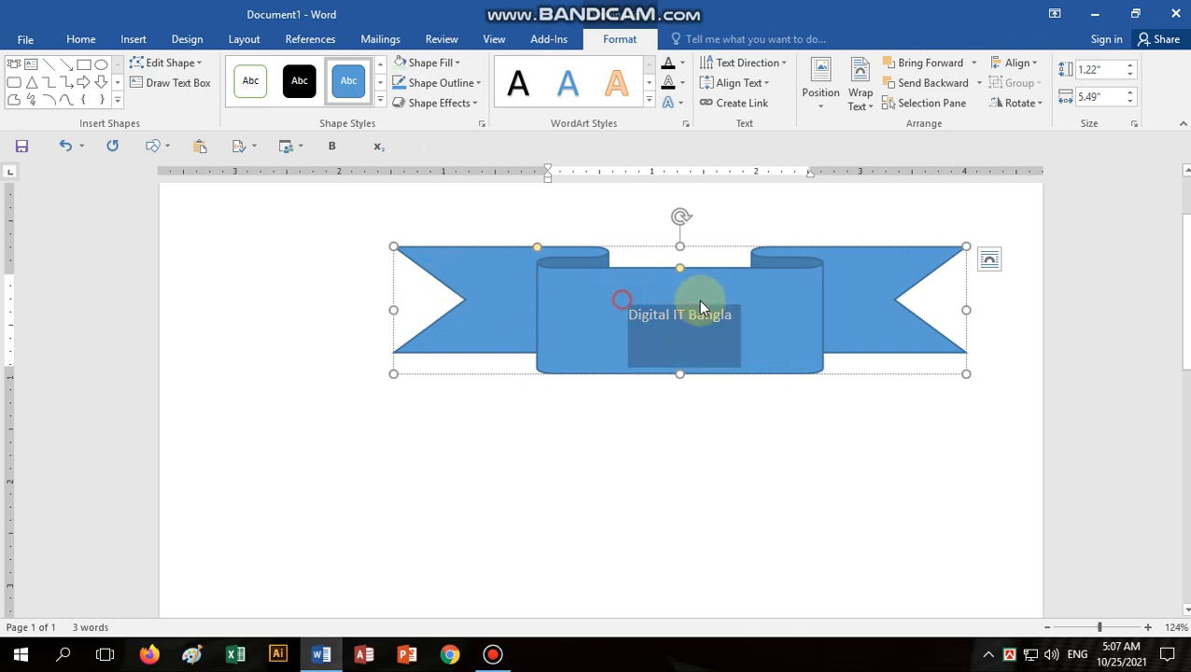
pyautogui.click(80, 38)
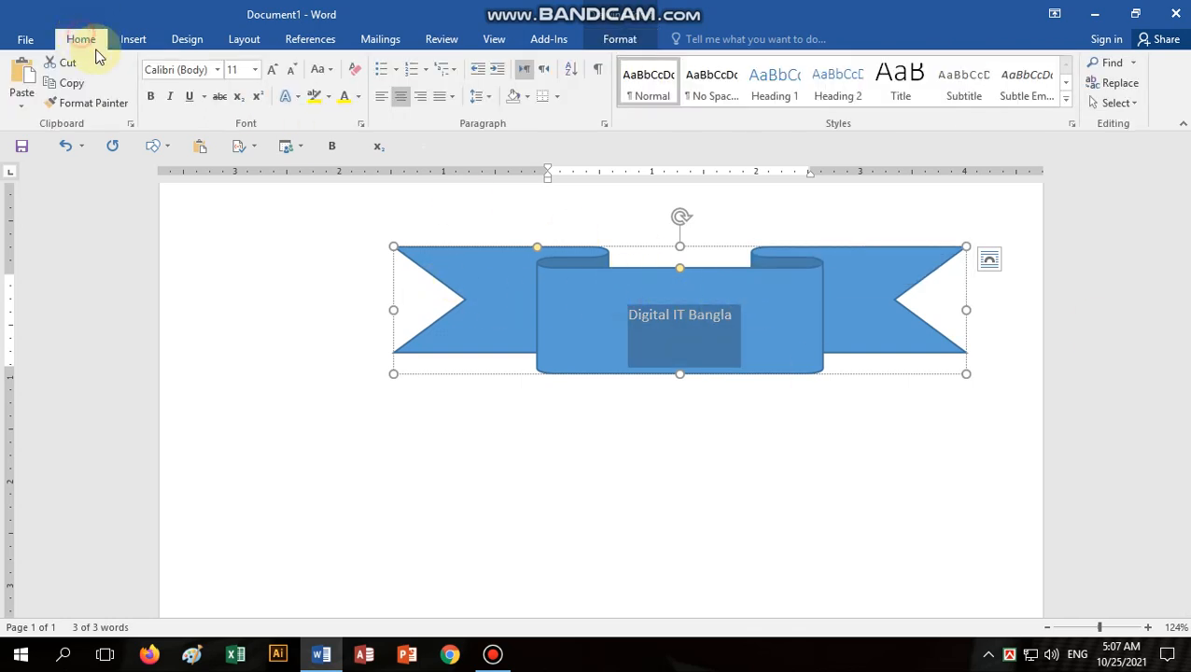
pyautogui.click(258, 70)
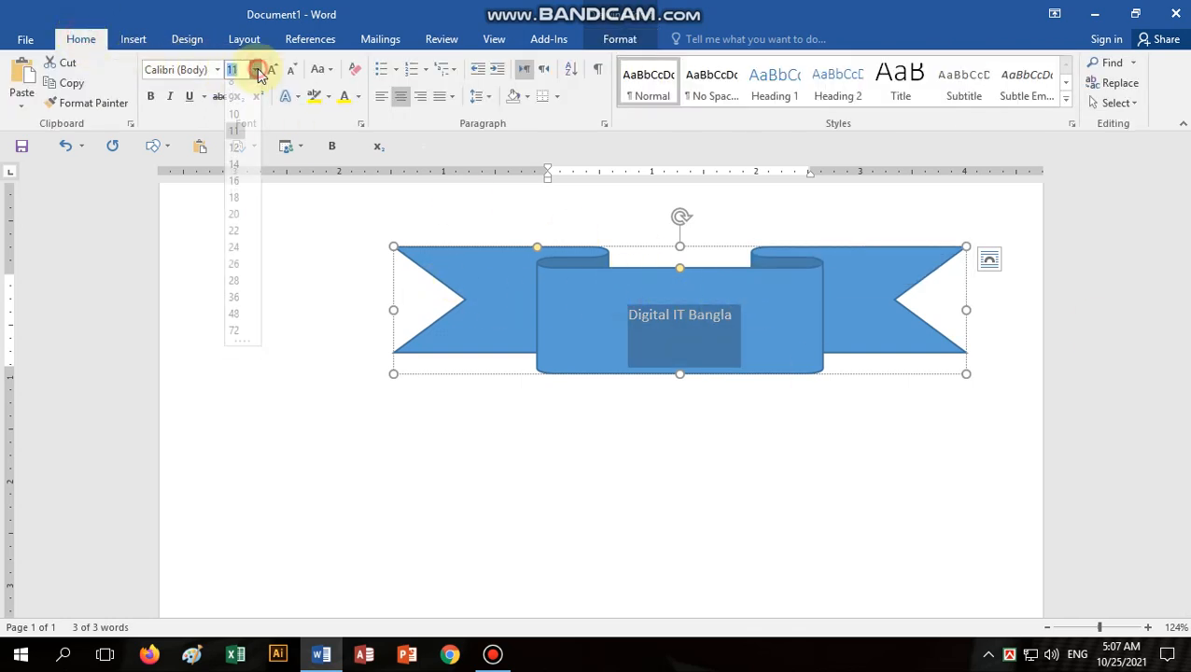
pyautogui.click(237, 226)
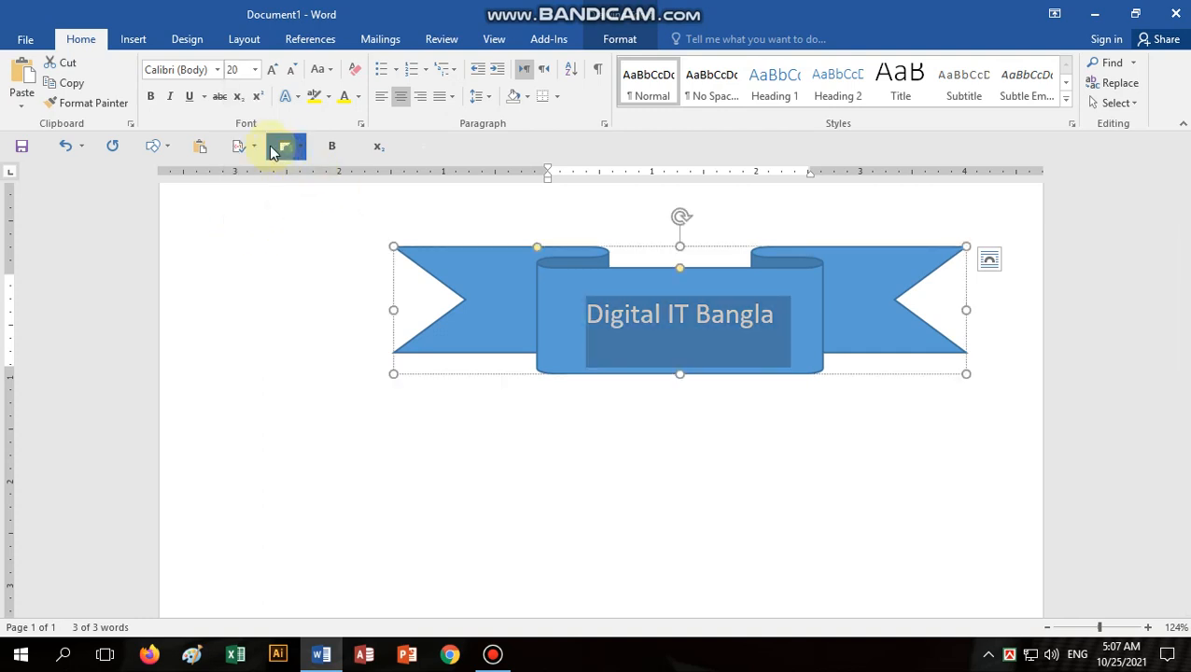
pyautogui.click(150, 97)
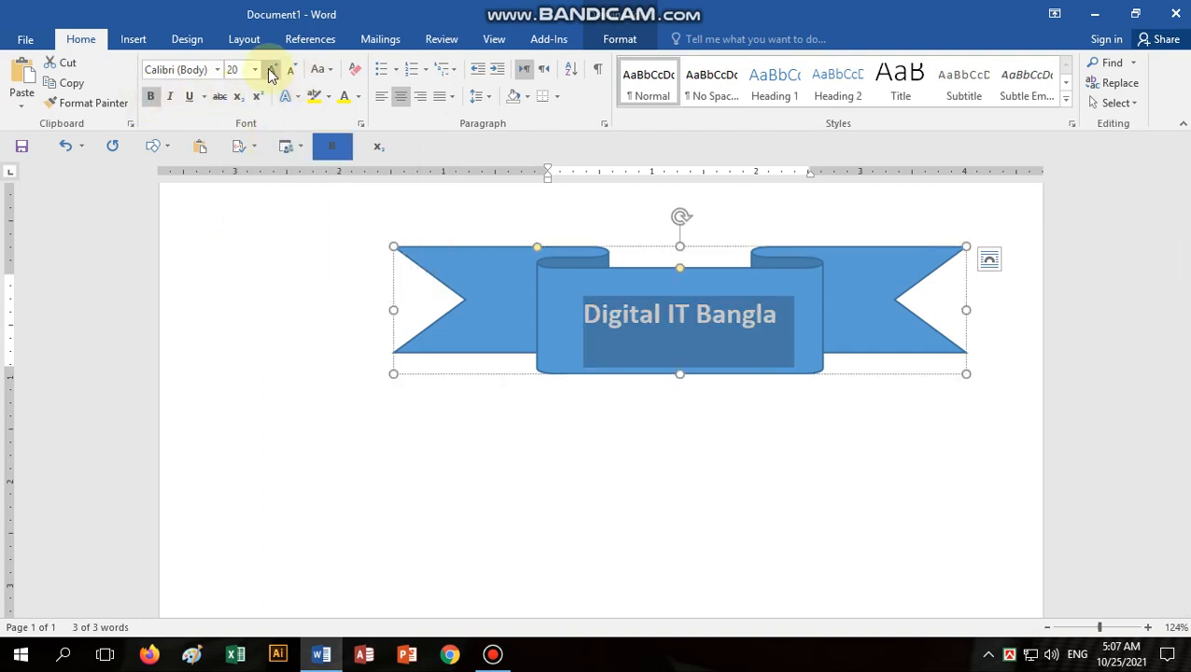
pyautogui.click(270, 71)
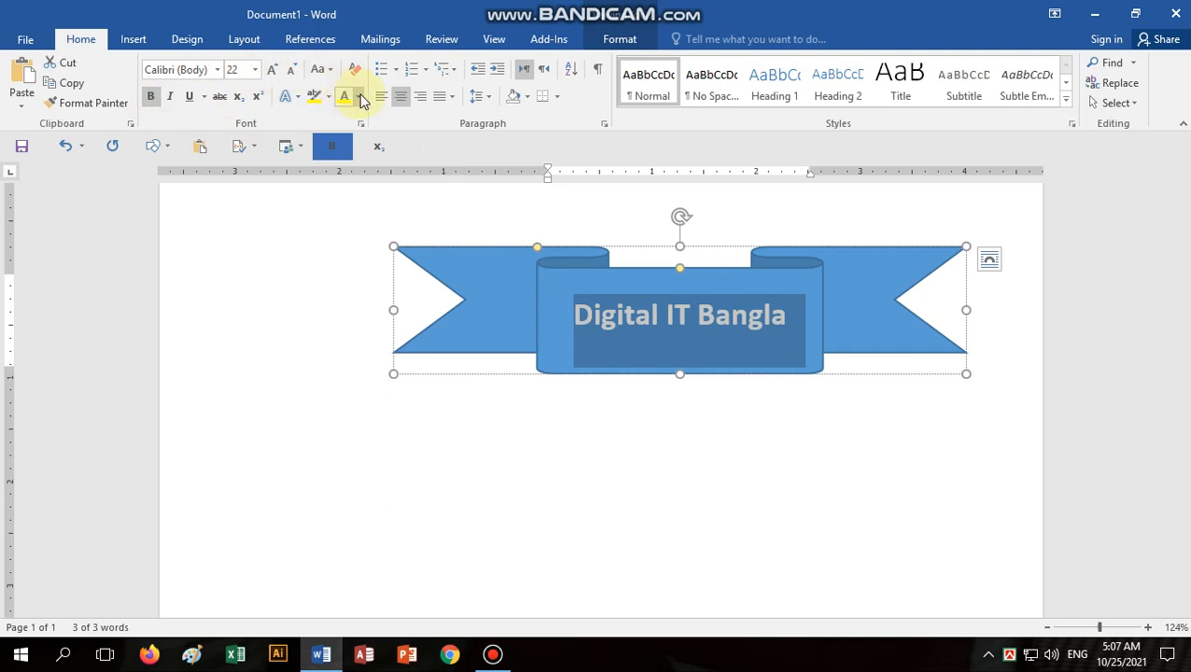
pyautogui.click(361, 96)
pyautogui.click(355, 254)
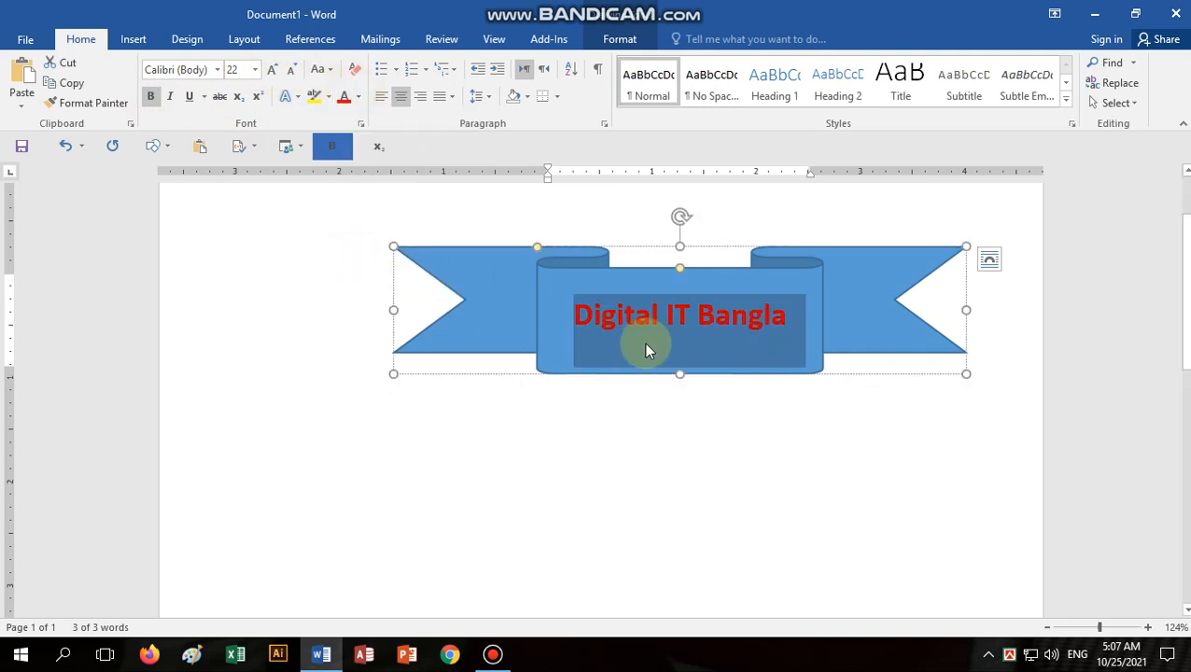
# Step: Fill the ribbon banner with standard green and move it left, close to the page's left margin
pyautogui.click(518, 279)
pyautogui.click(620, 39)
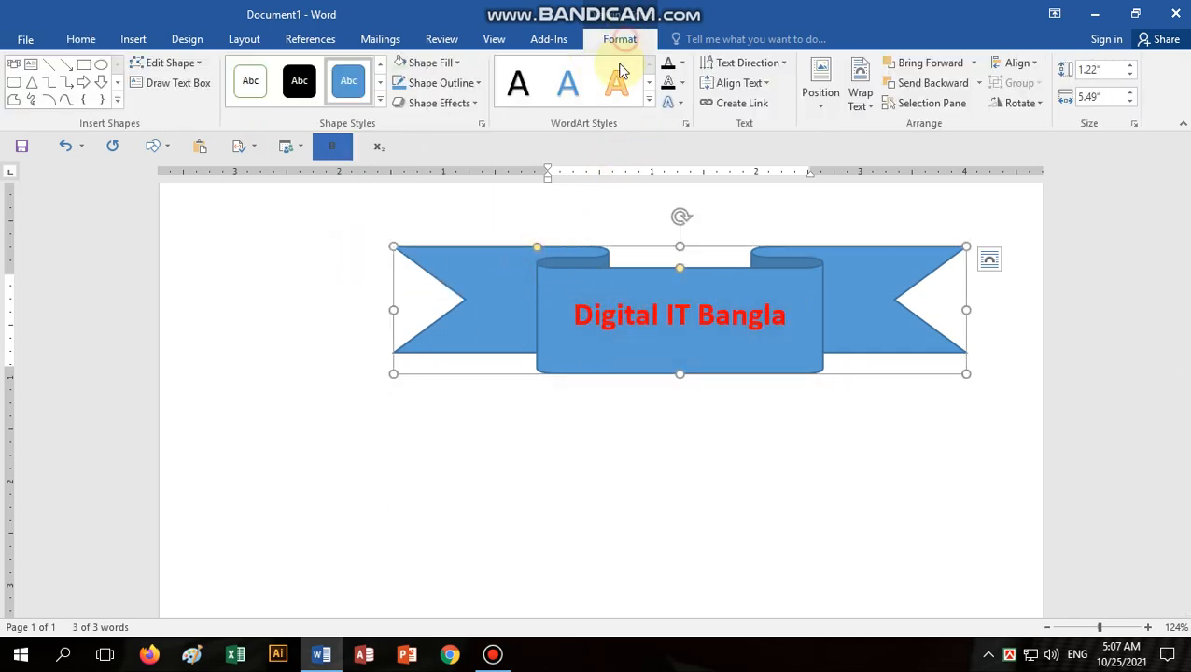
pyautogui.click(429, 63)
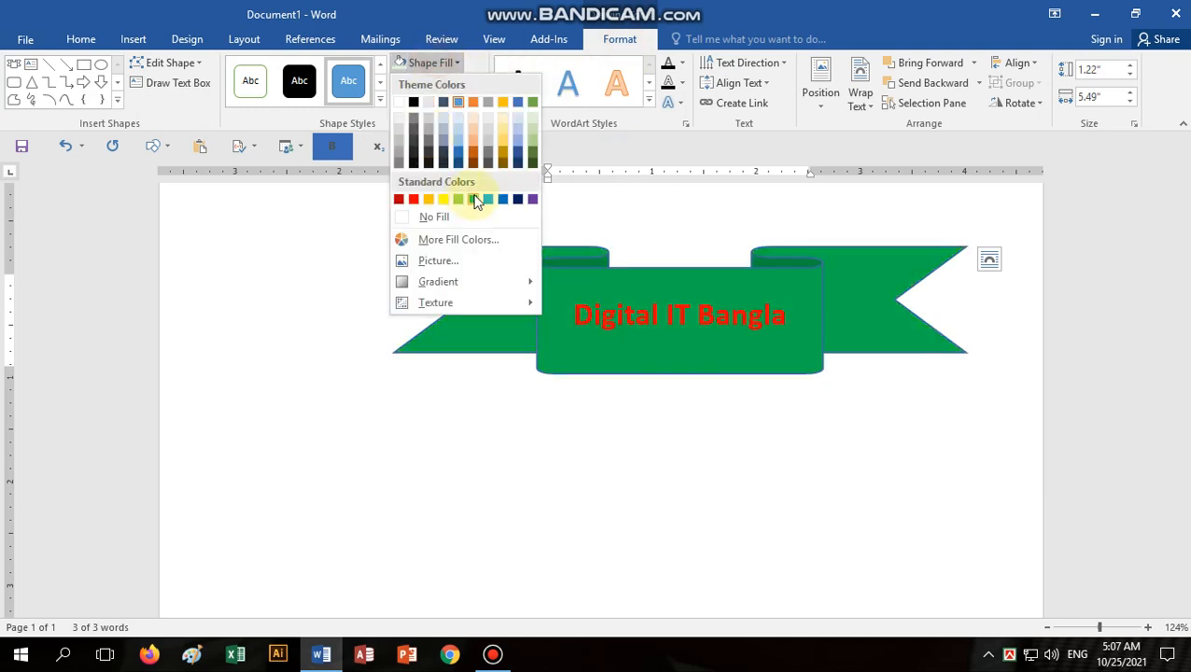
pyautogui.click(476, 203)
pyautogui.moveTo(532, 306); pyautogui.dragTo(410, 320)
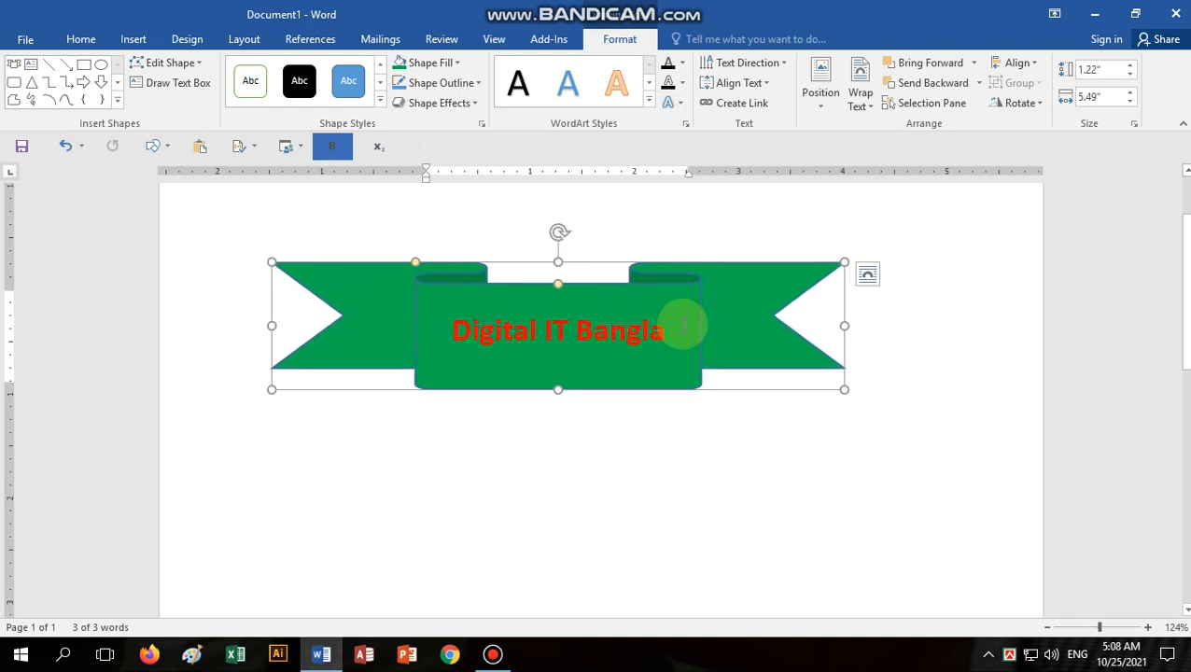
# Step: Delete the green ribbon banner from the page
pyautogui.press('Delete')
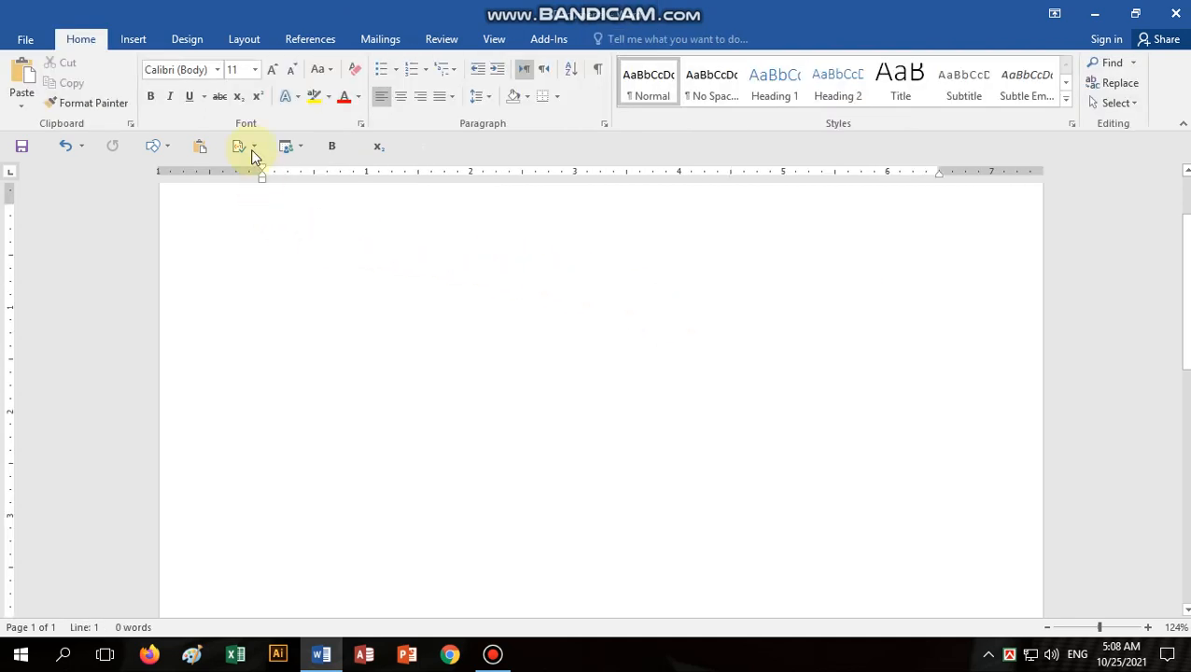
# Step: Look through the SmartArt, chart and screenshot insertion options without inserting anything
pyautogui.click(125, 37)
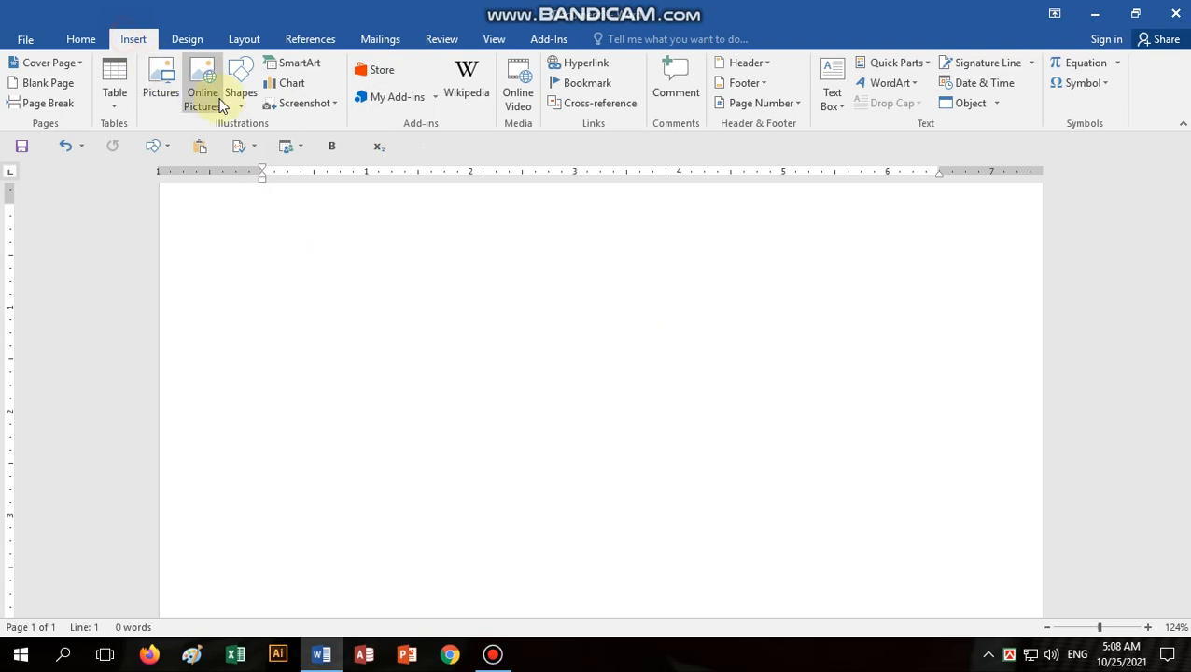
pyautogui.click(305, 69)
pyautogui.click(897, 163)
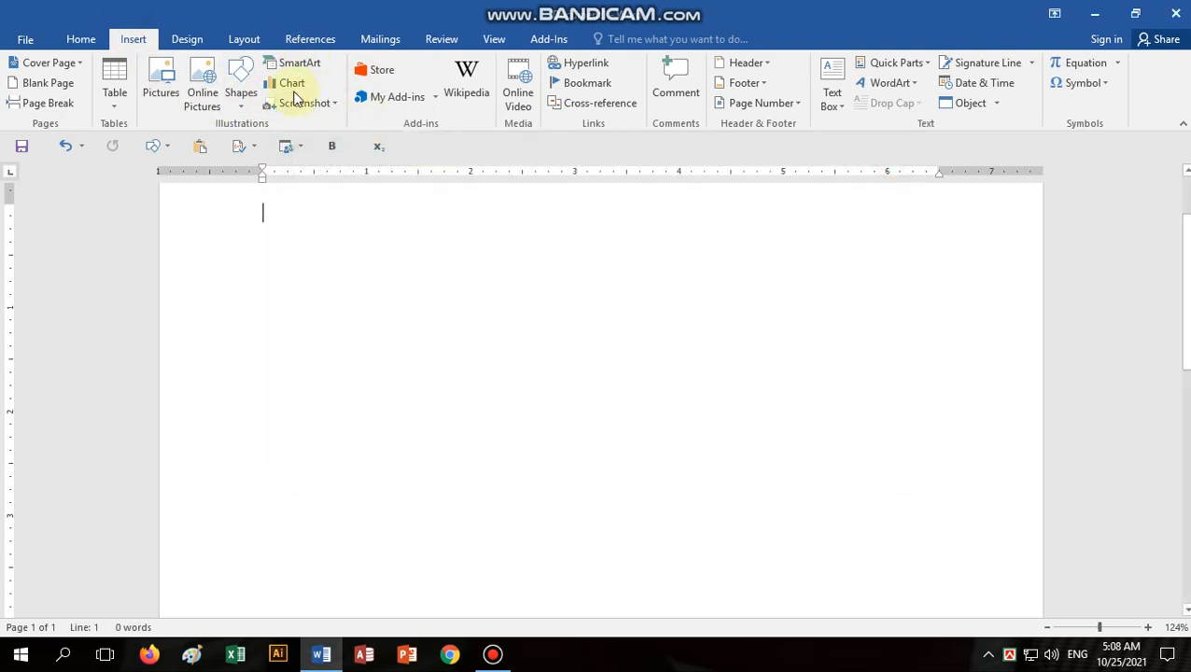
pyautogui.click(293, 94)
pyautogui.click(855, 70)
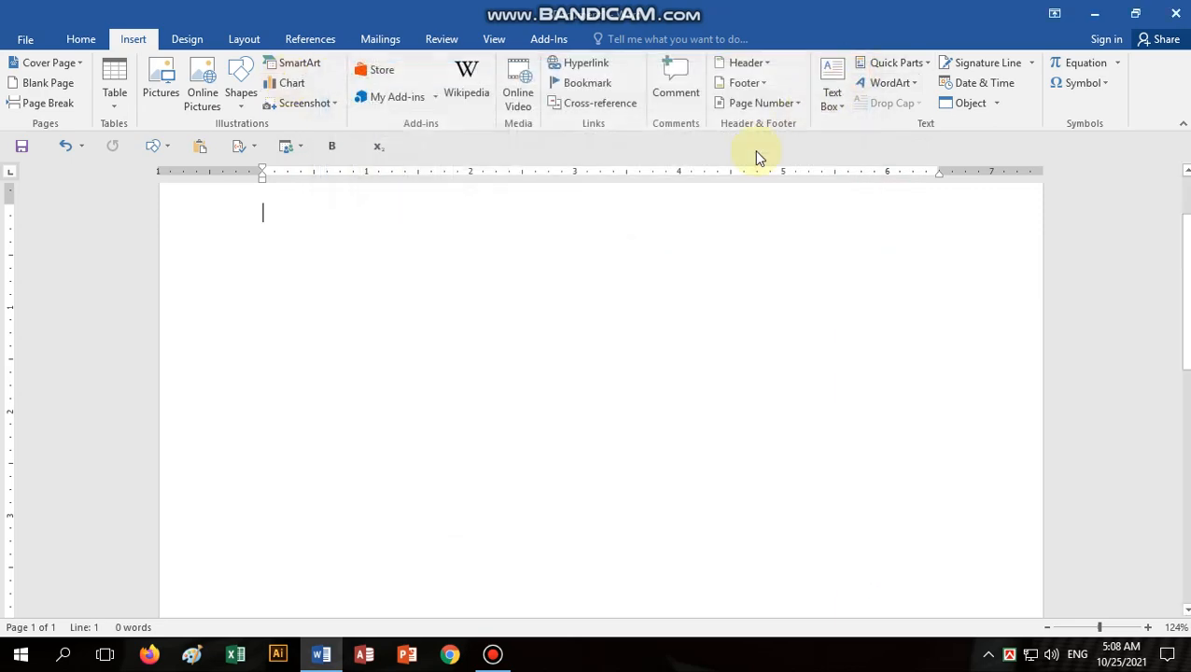
pyautogui.click(336, 105)
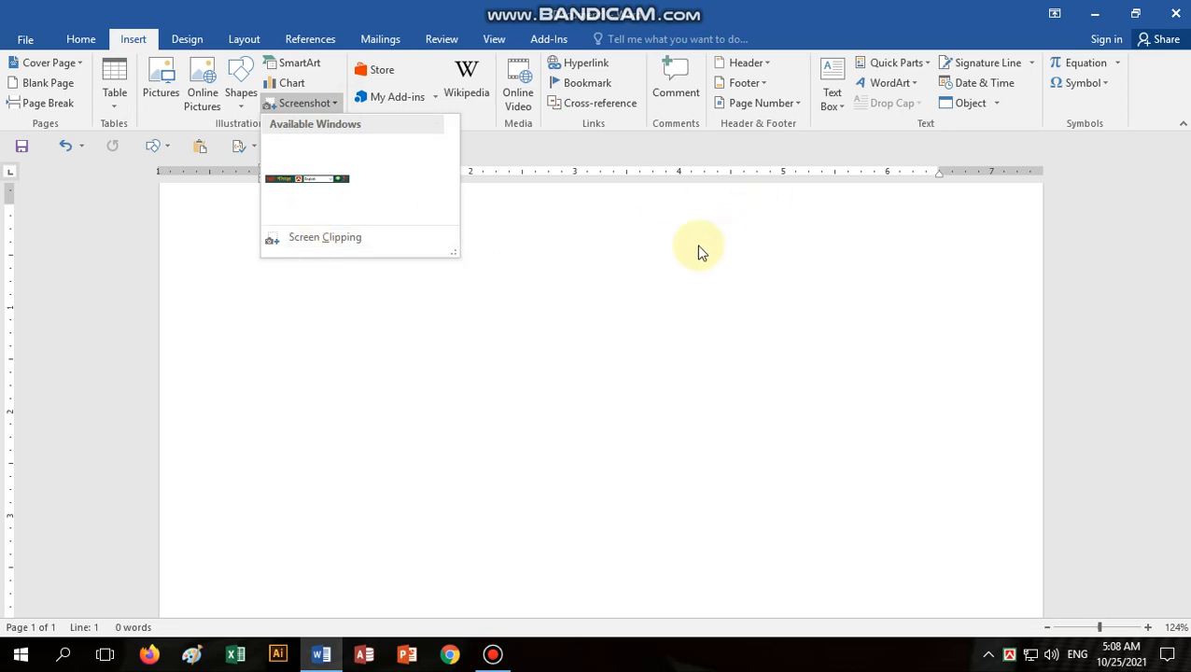
pyautogui.click(632, 269)
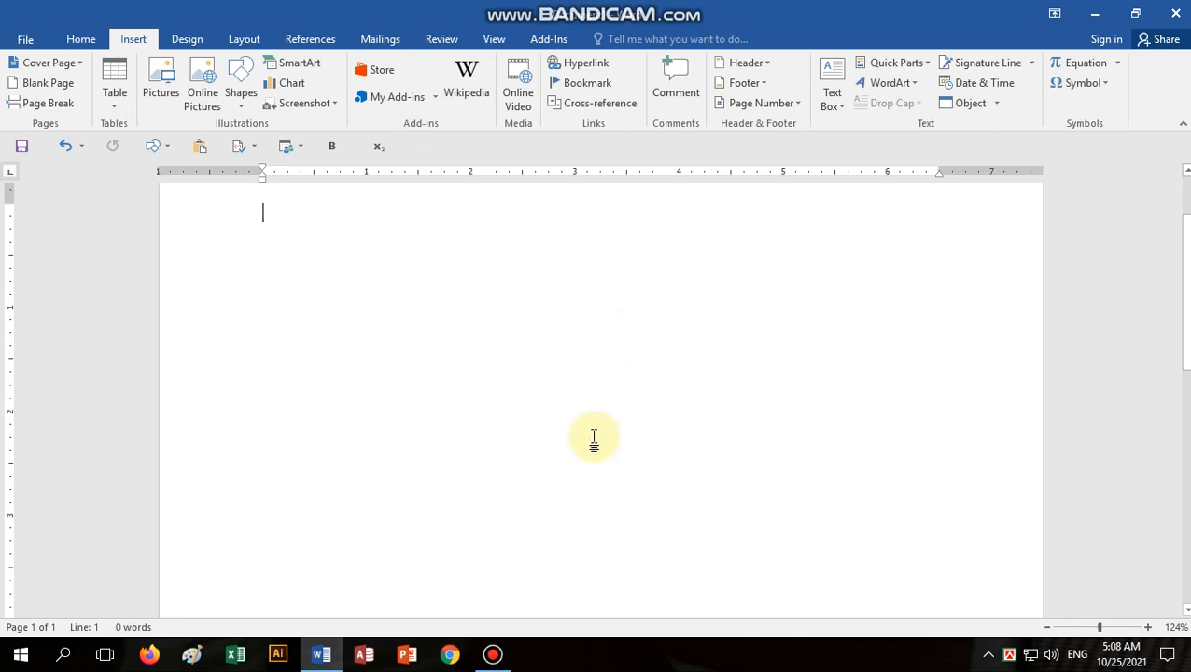
# Step: Paste the copied screenshot onto the blank page and change its text wrapping so it can be positioned freely
pyautogui.hotkey('ctrl', 'v')
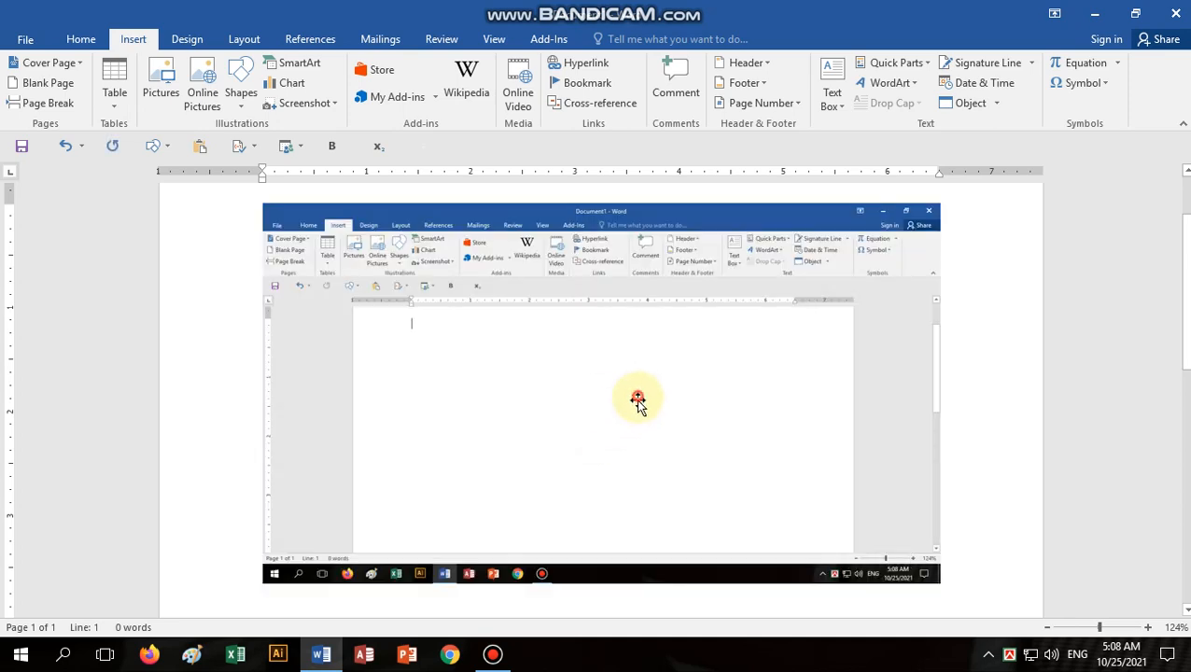
pyautogui.click(616, 485)
pyautogui.click(617, 38)
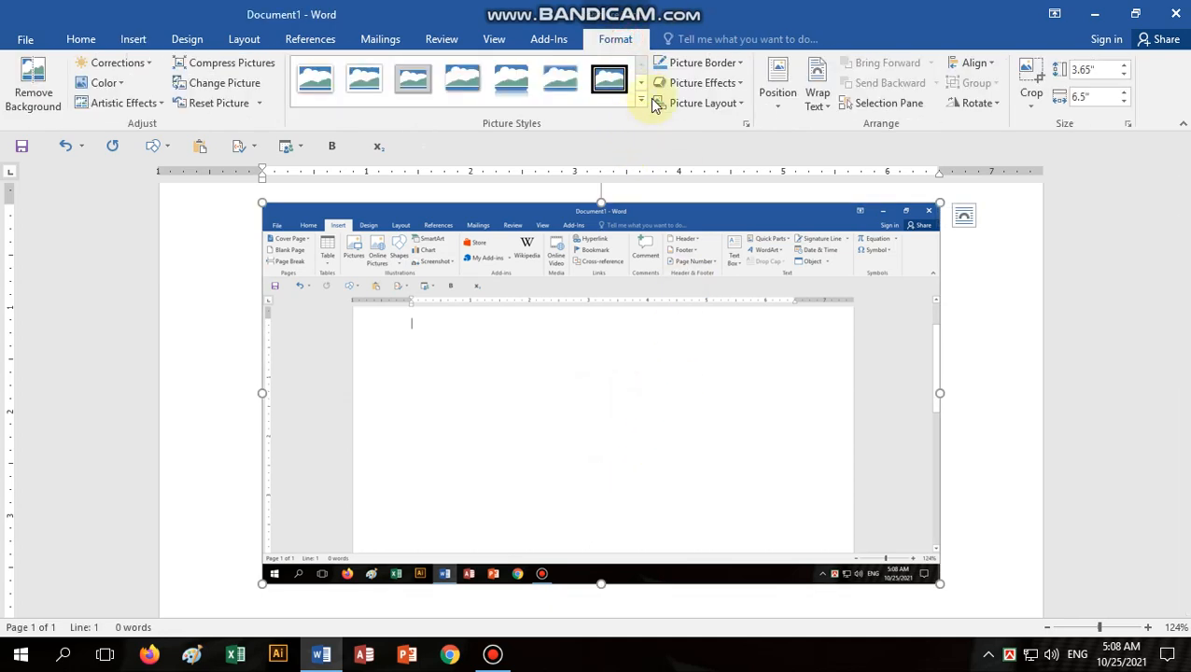
pyautogui.click(818, 91)
pyautogui.click(853, 254)
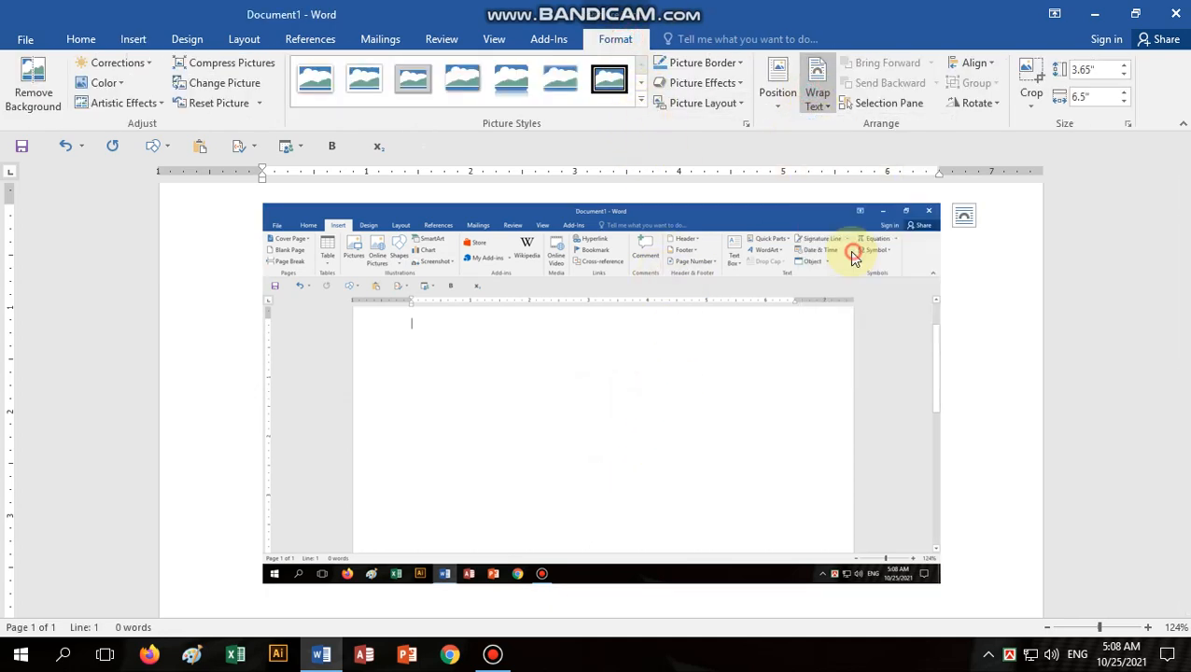
# Step: Recolor the pasted screenshot with the green variation and move it slightly down and to the left
pyautogui.click(103, 82)
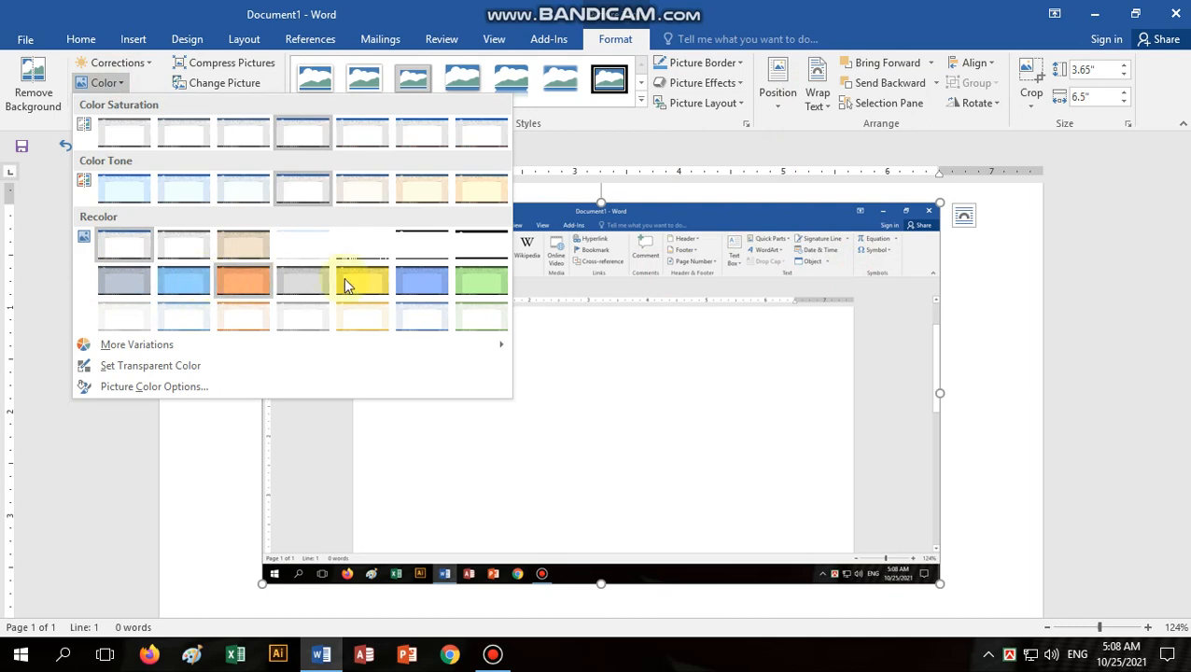
pyautogui.click(472, 283)
pyautogui.moveTo(567, 330); pyautogui.dragTo(545, 362)
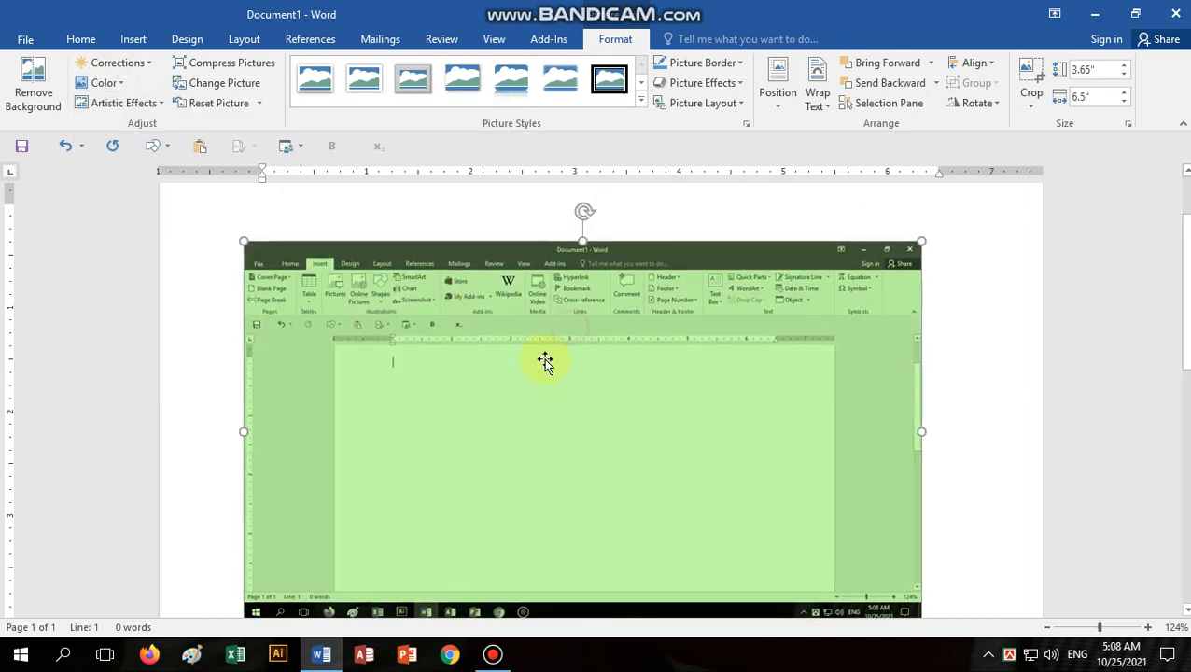
# Step: Shrink and reposition the green screenshot near the page's middle at about 2.76" wide and 1.55" high, and delete it
pyautogui.moveTo(240, 241); pyautogui.dragTo(629, 459)
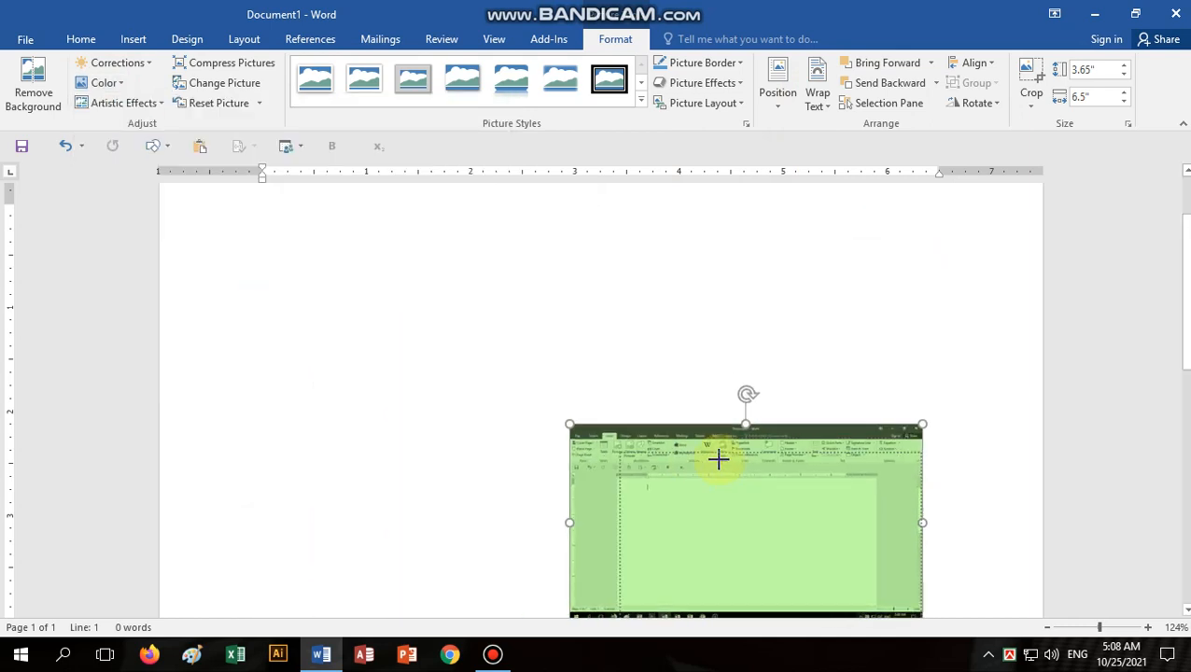
pyautogui.moveTo(753, 510); pyautogui.dragTo(536, 371)
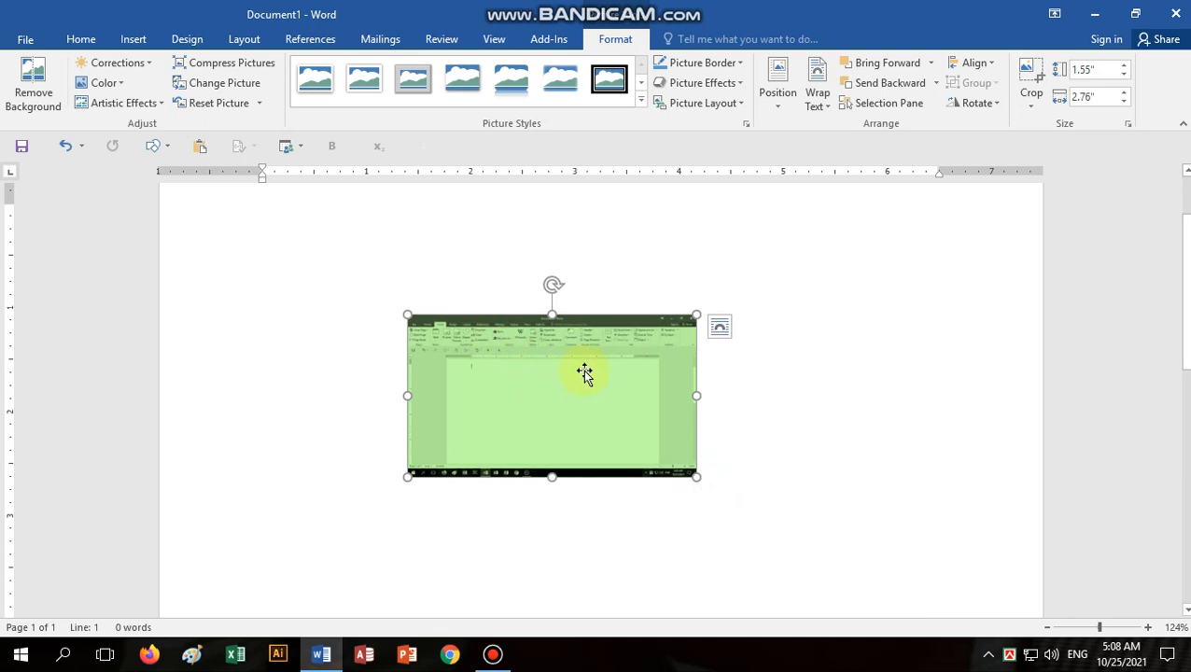
pyautogui.press('Delete')
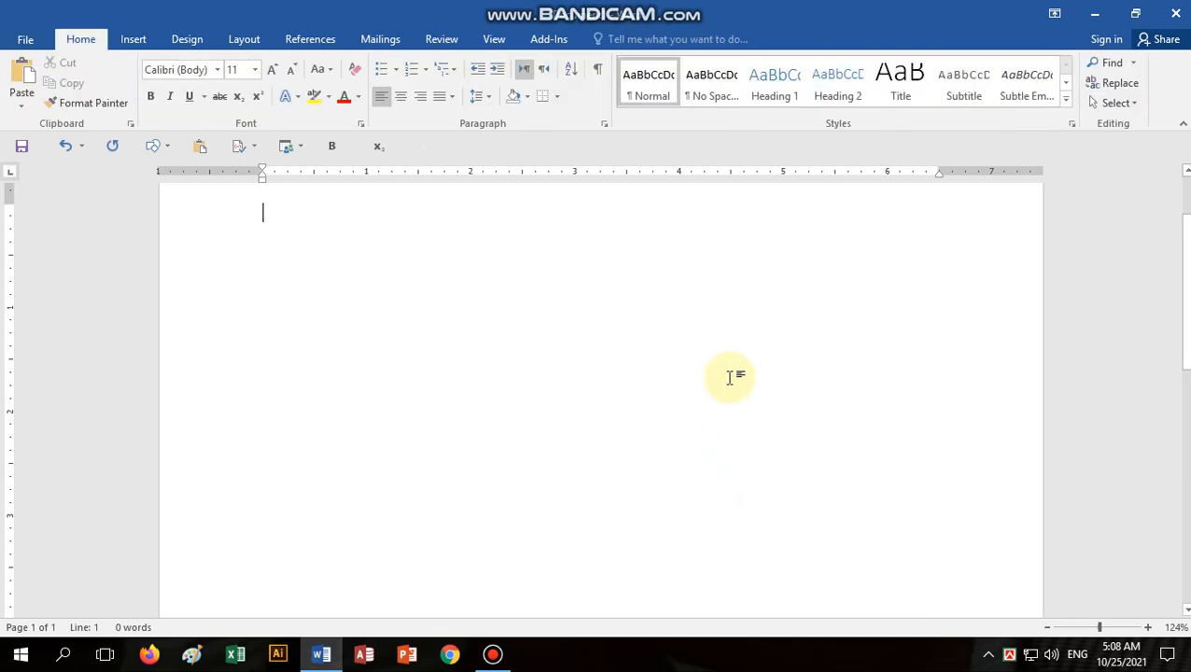
pyautogui.click(138, 41)
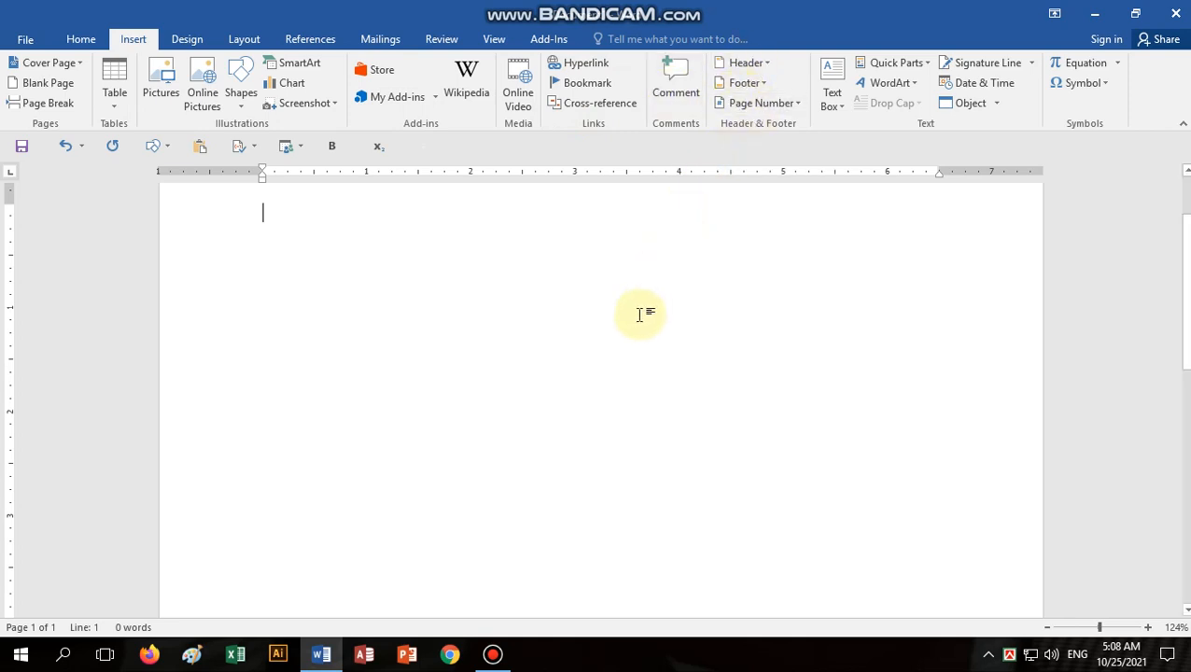
pyautogui.scroll(1, 635, 316)
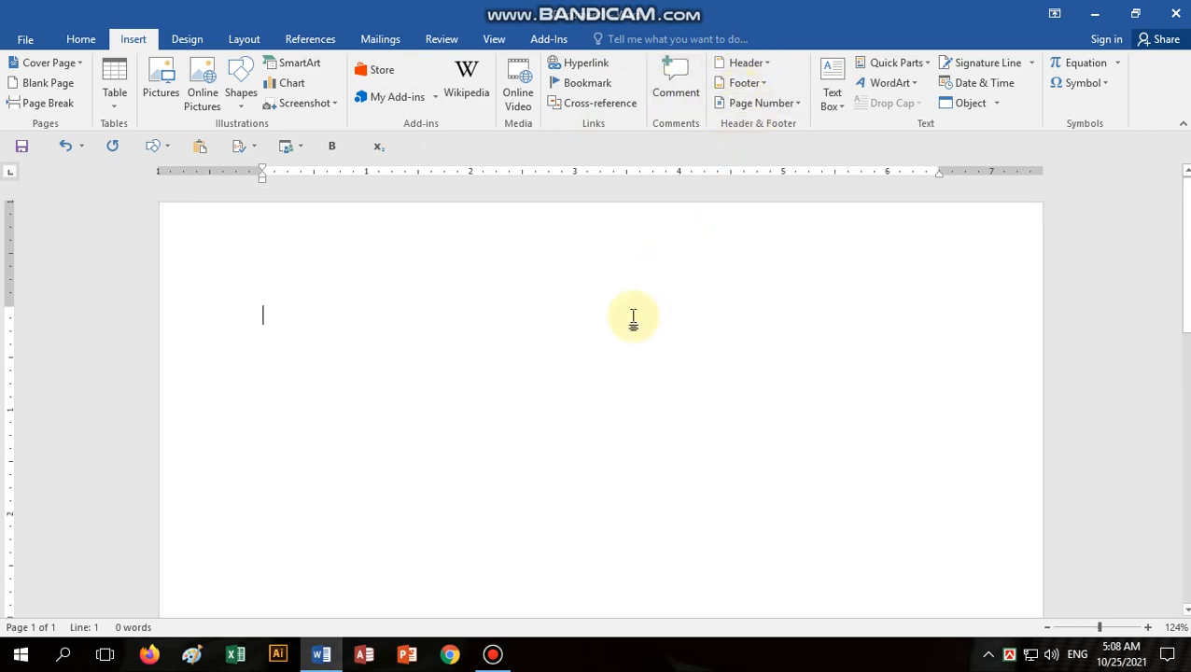